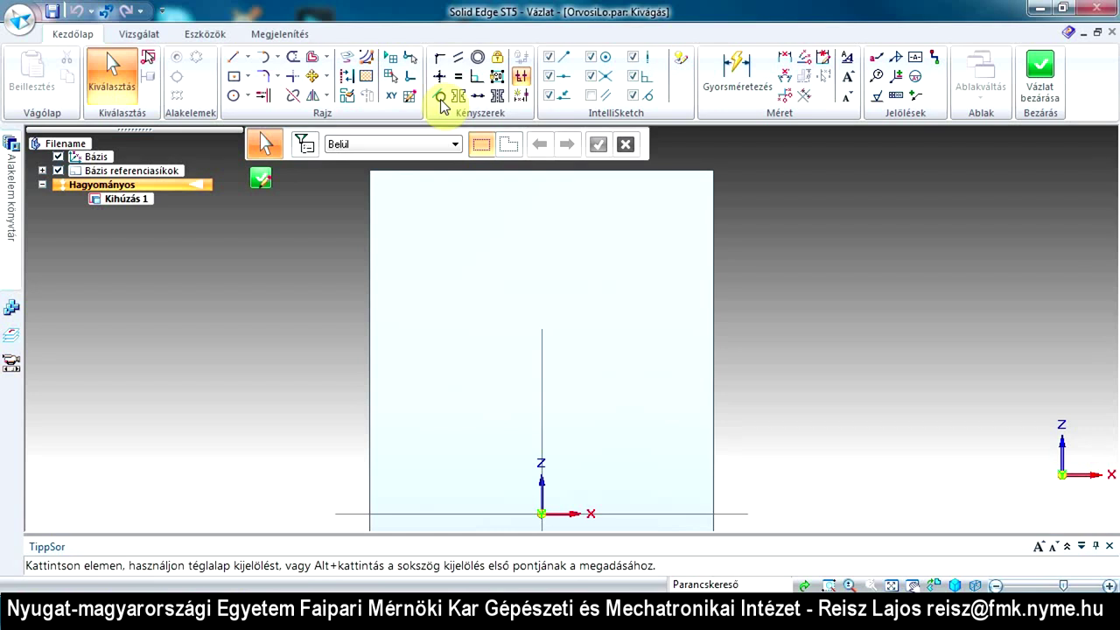
Sketch a slanted line rising to the right in the upper-left part of the part's face
left_click(232, 57)
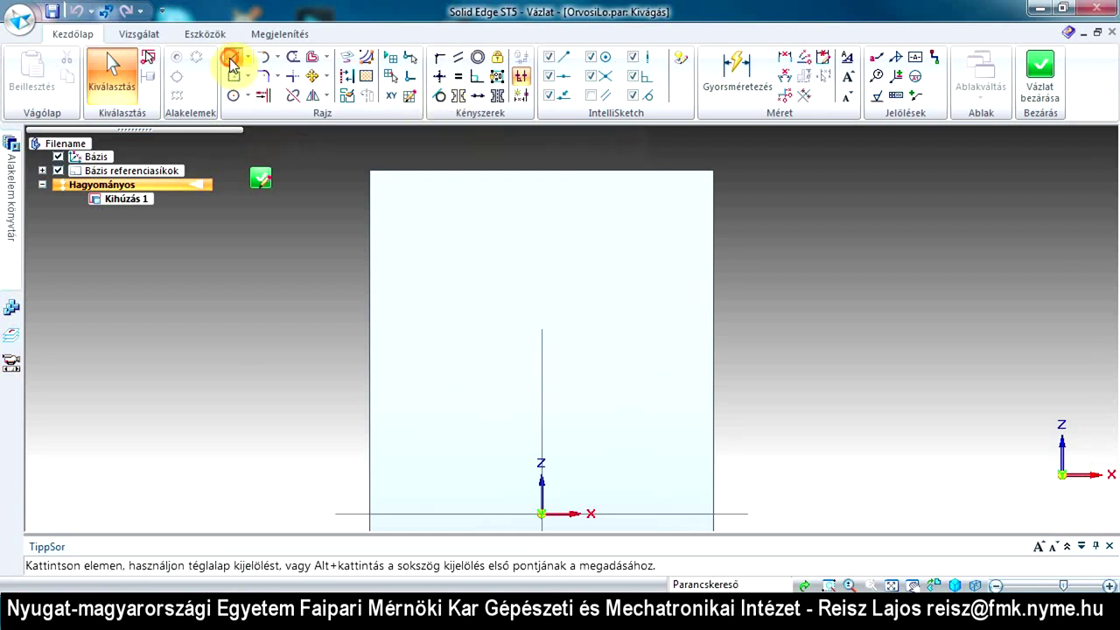
left_click(400, 342)
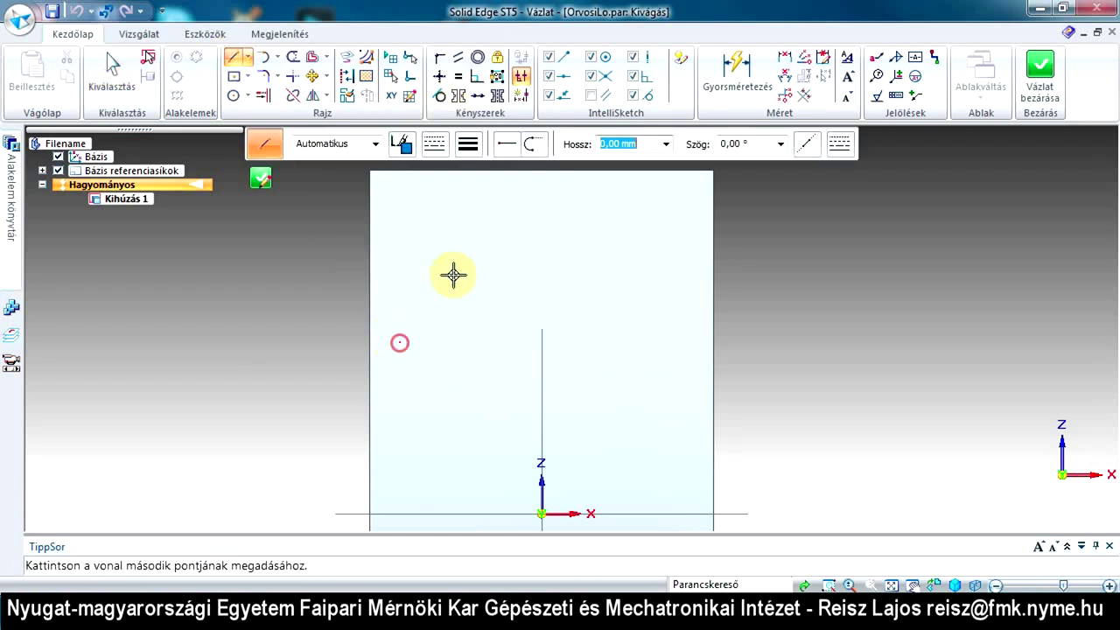
left_click(540, 220)
Sketch a circle to the lower right of the slanted line, without touching it
left_click(233, 96)
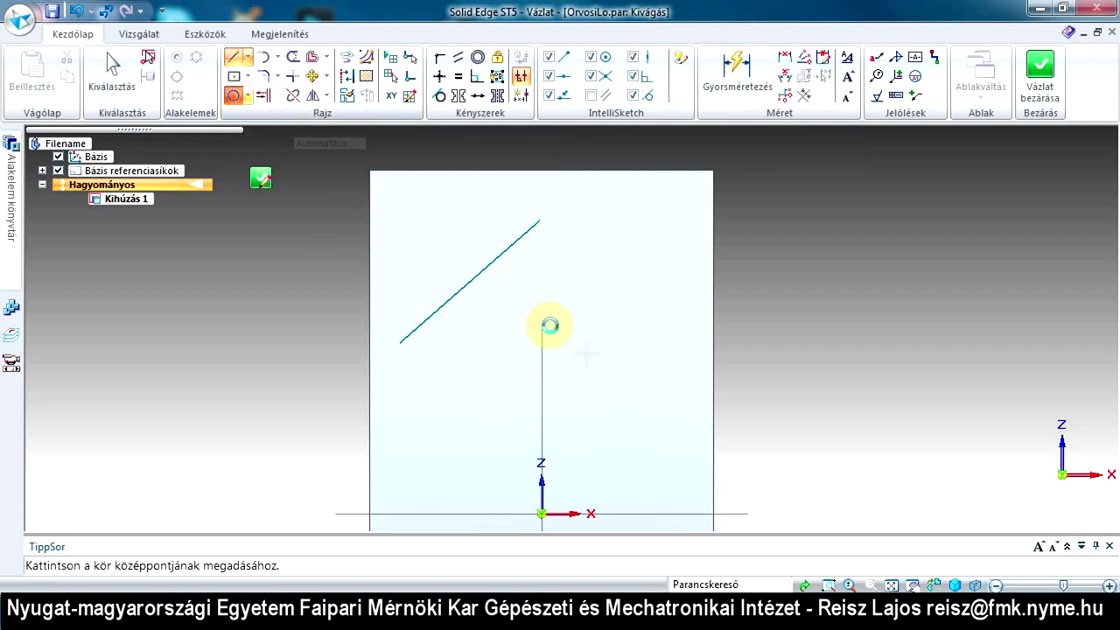
left_click_drag(608, 355, 608, 355)
left_click(651, 298)
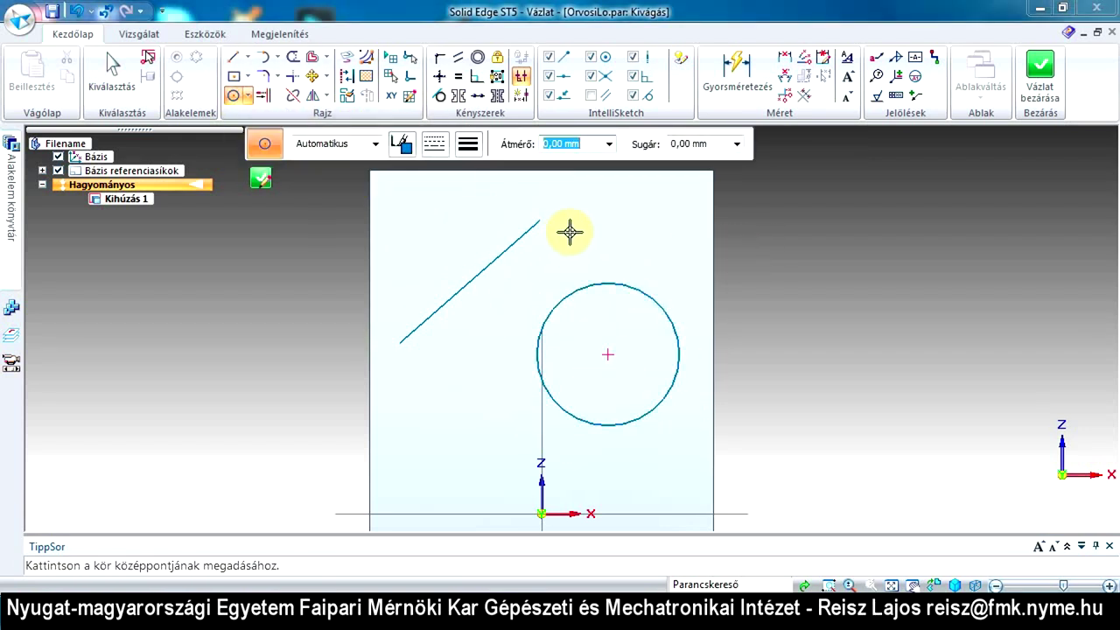
key("Escape")
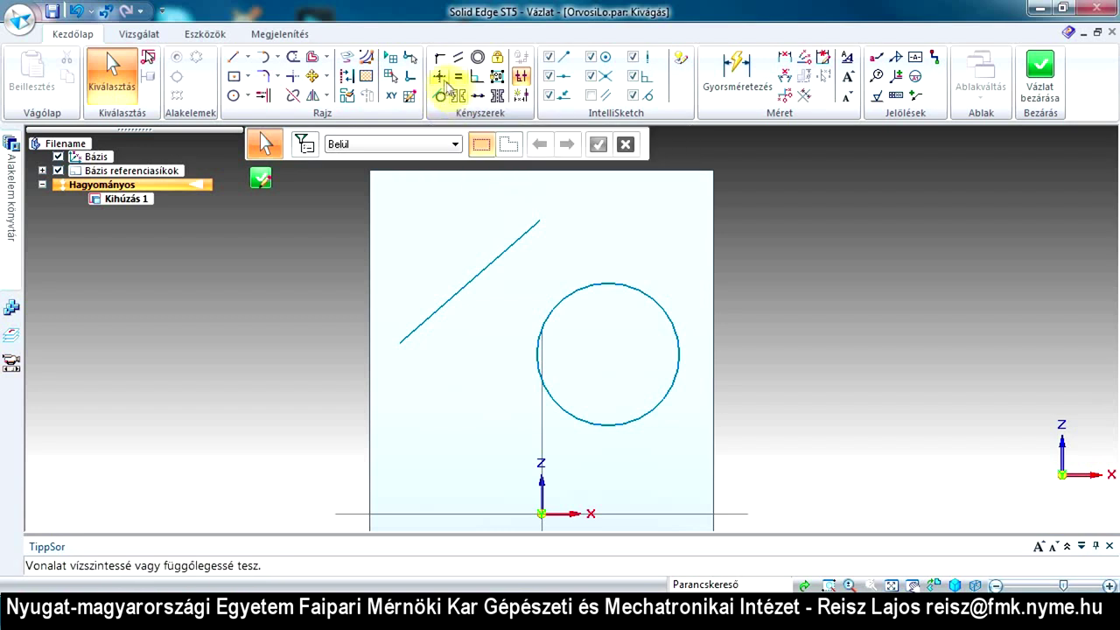
Make the slanted line tangent to the circle by selecting the line first, and extend it to the tangent point
left_click(442, 99)
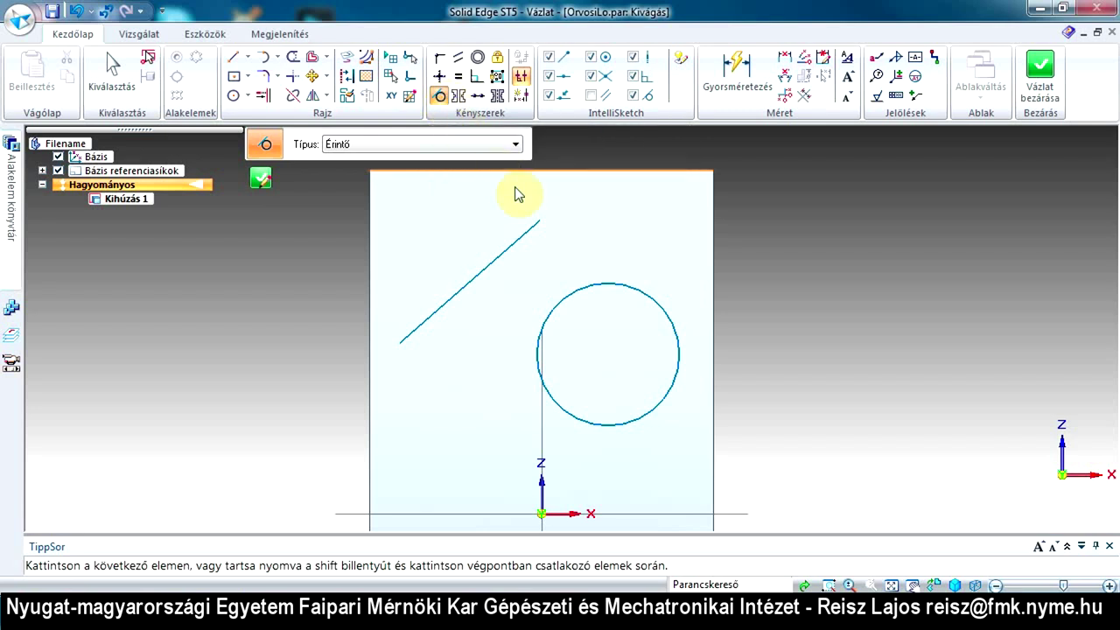
left_click(526, 232)
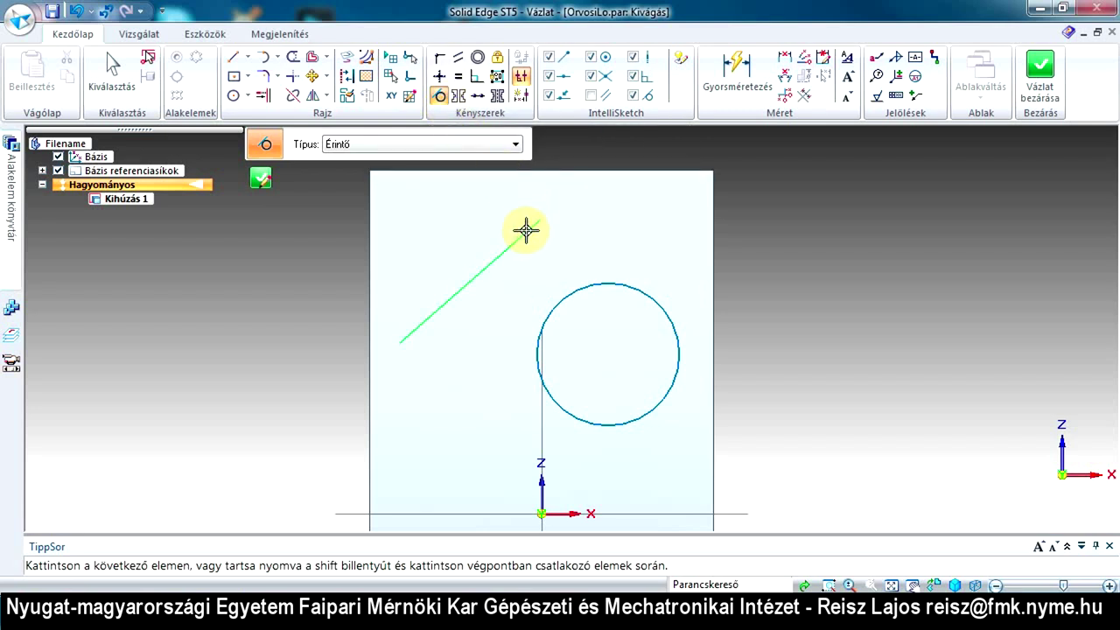
left_click(578, 290)
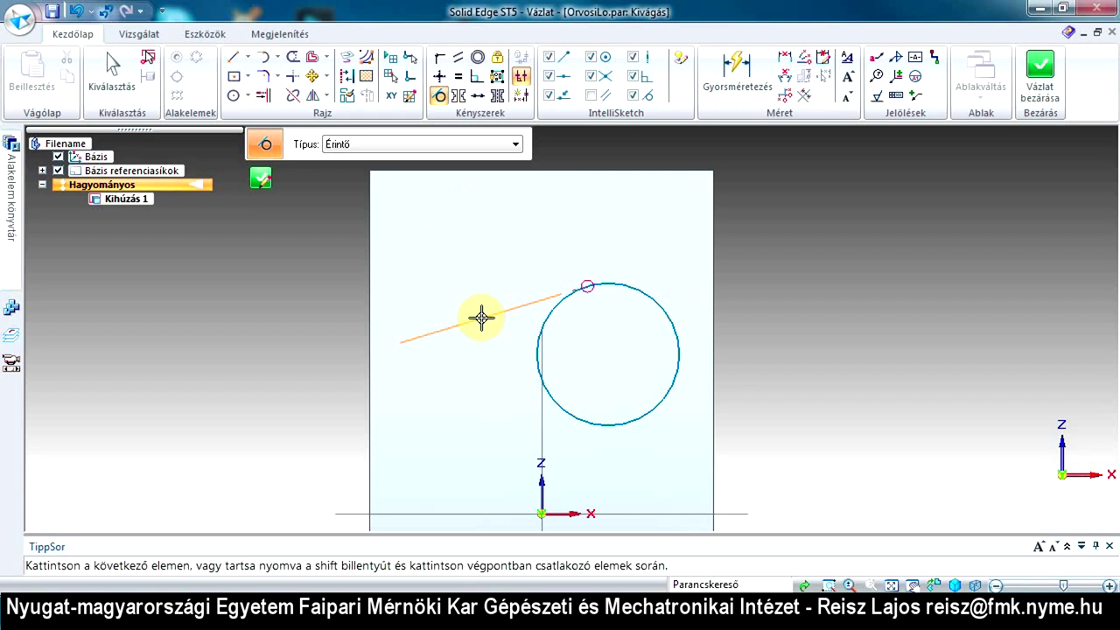
left_click(264, 98)
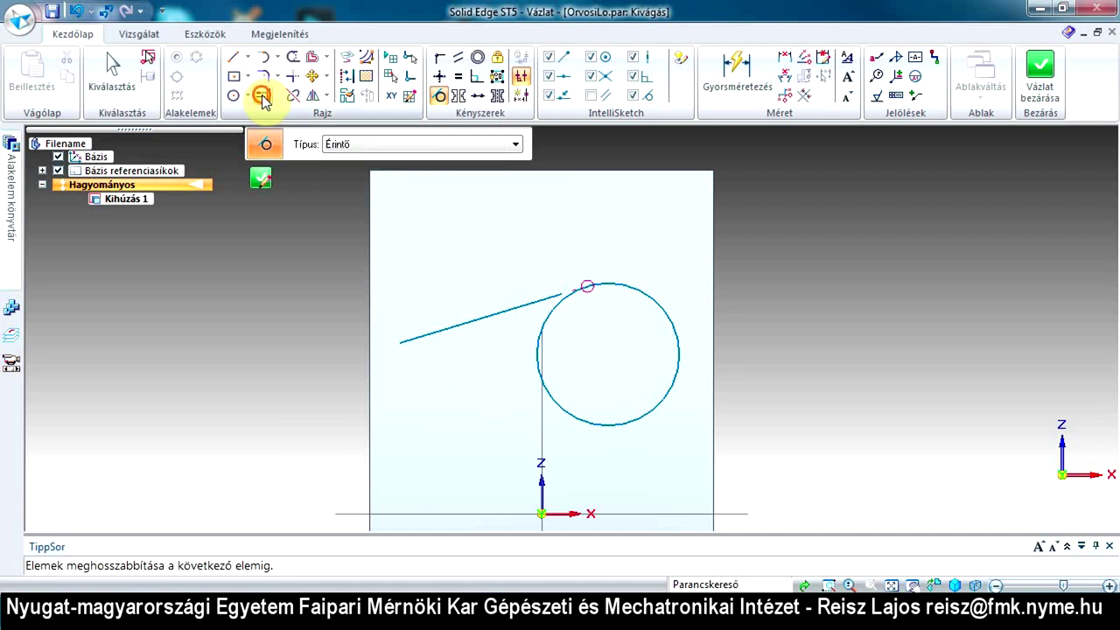
left_click(506, 316)
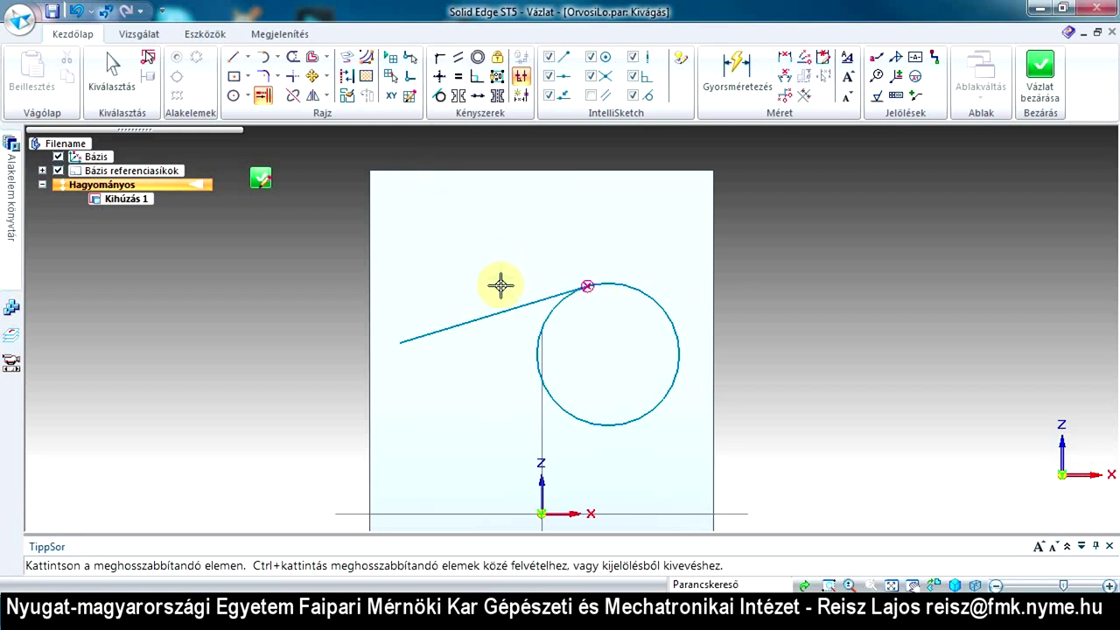
key("Escape")
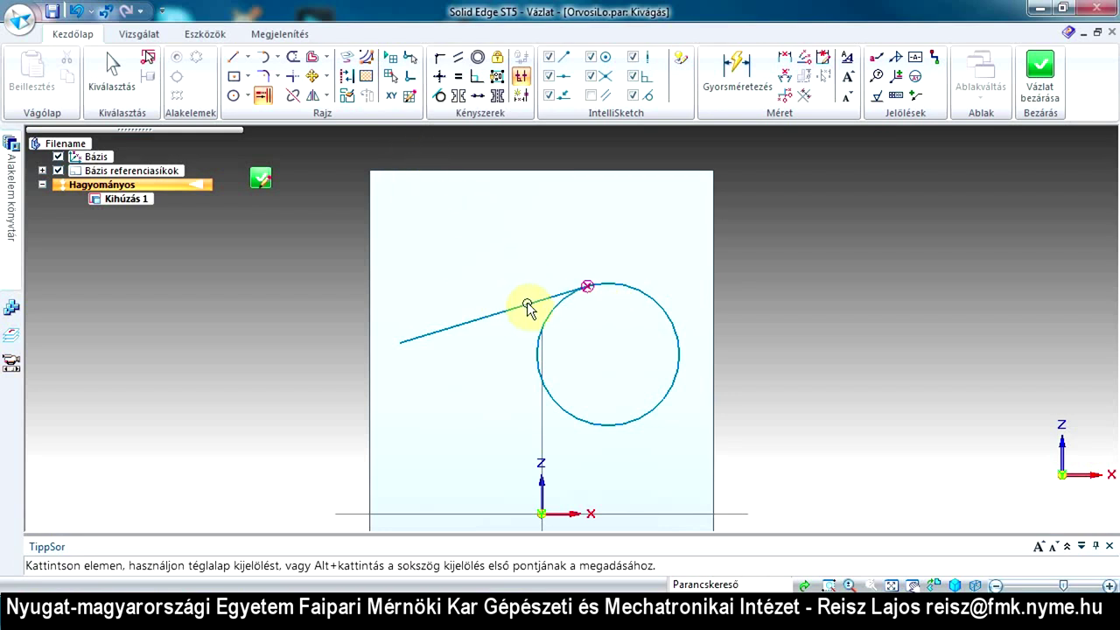
Undo the line's extension and tangency, and make the circle tangent to the original line by selecting the circle first
left_click(455, 229)
key("ctrl+z")
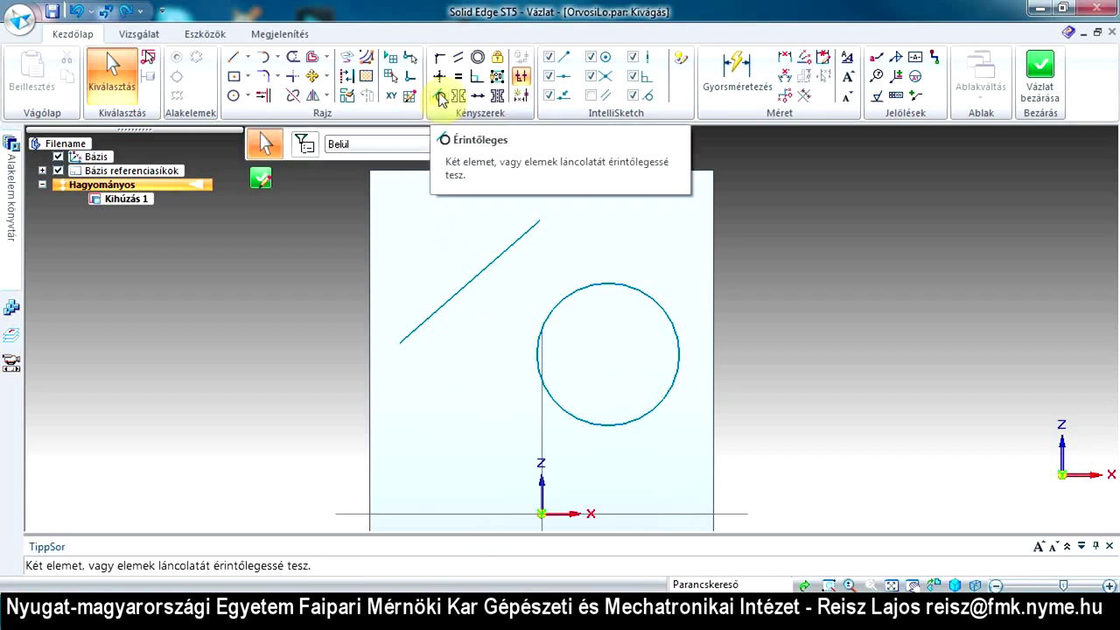
left_click(440, 96)
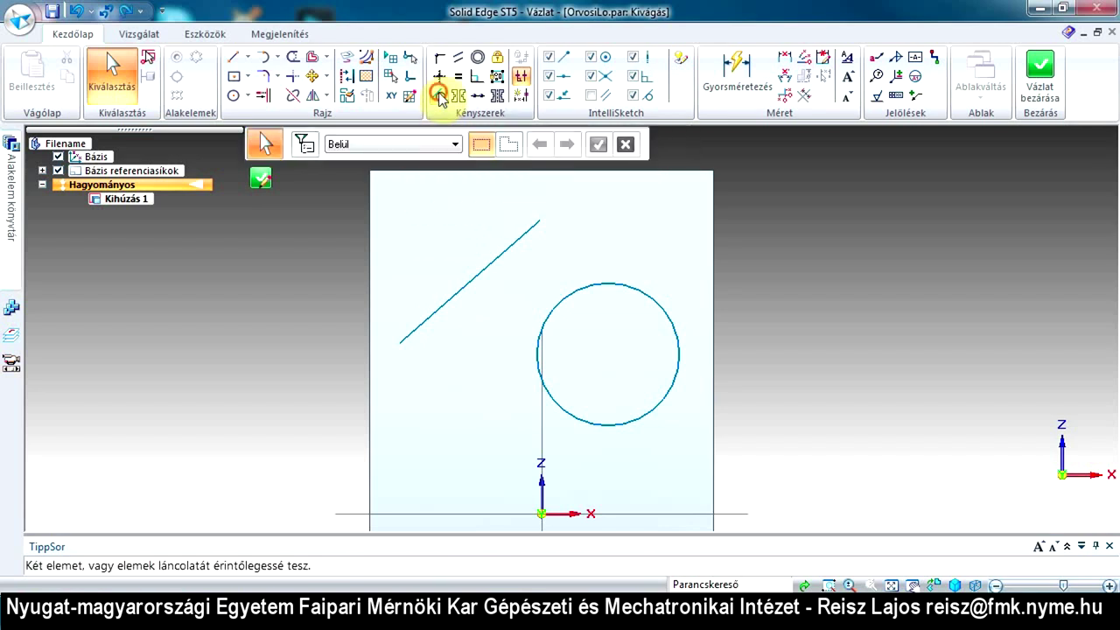
left_click(573, 292)
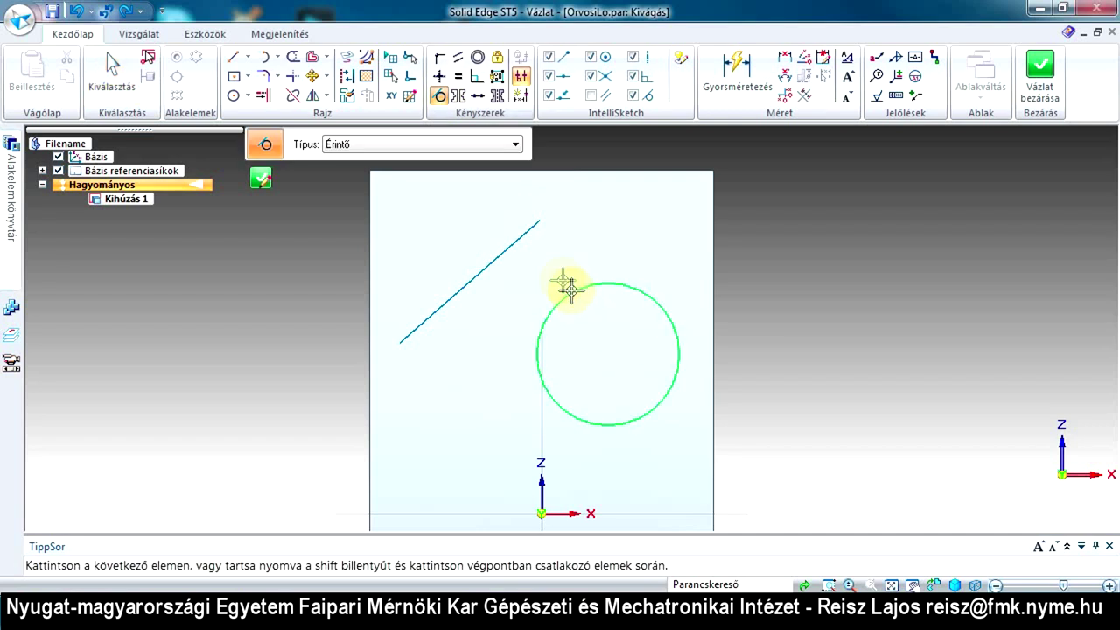
left_click(513, 239)
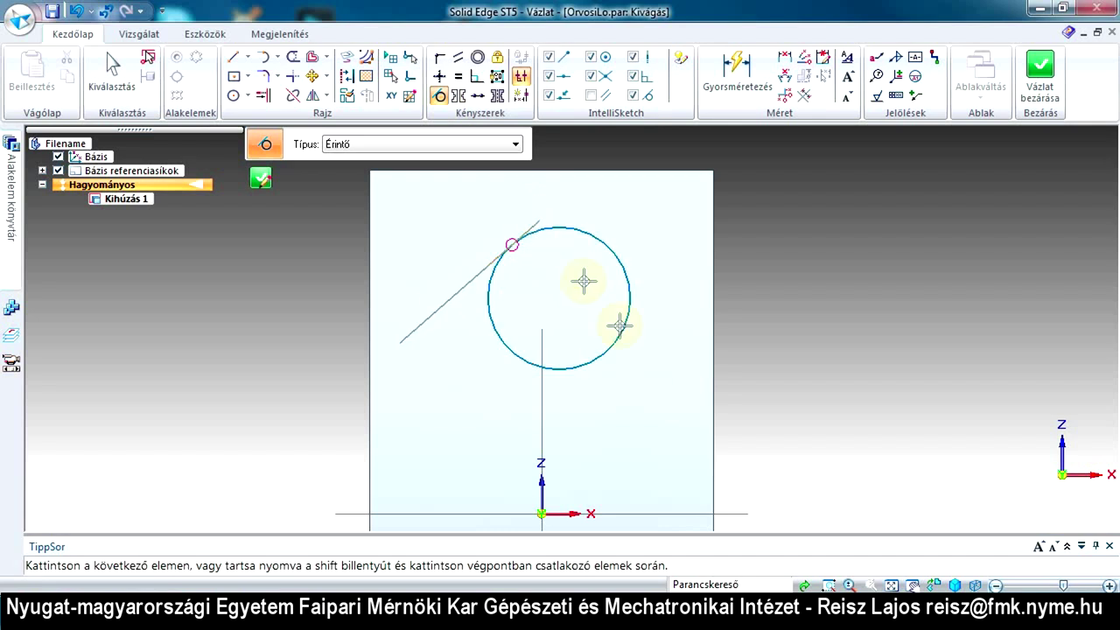
left_click(525, 230)
key("Escape")
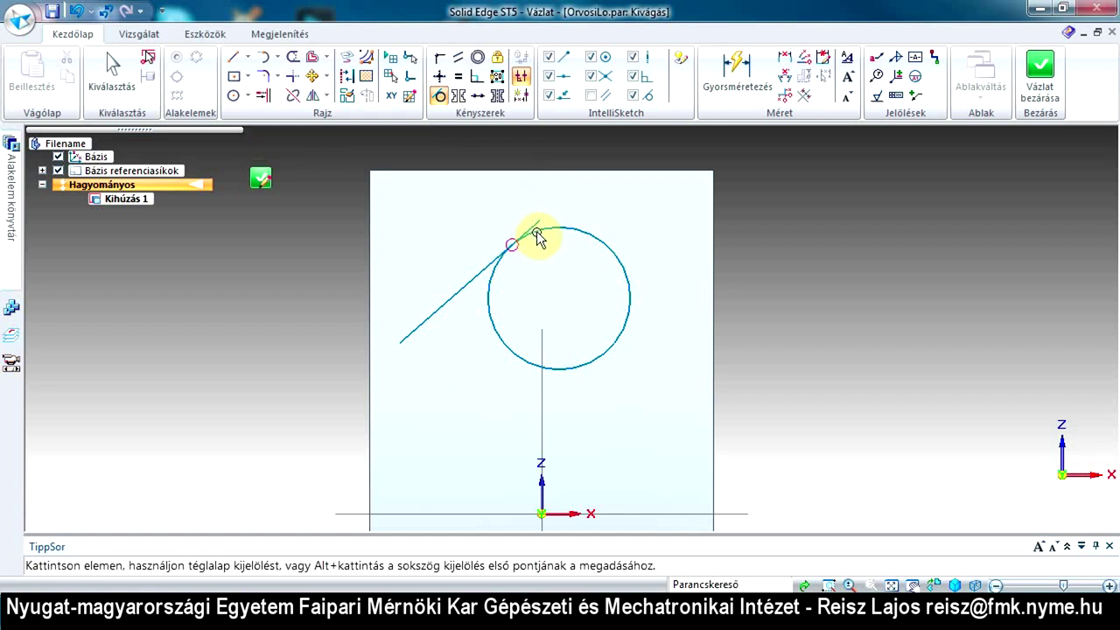
Delete the circle and sketch a second line below the first one, with a flatter slope
left_click(537, 238)
key("Delete")
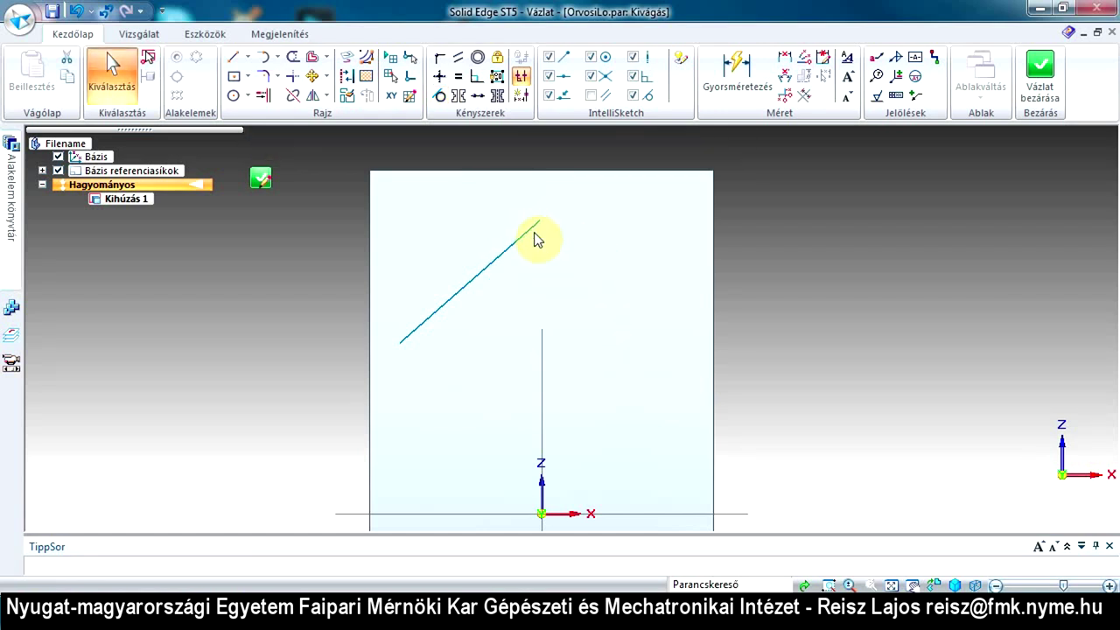
left_click(232, 56)
left_click(480, 356)
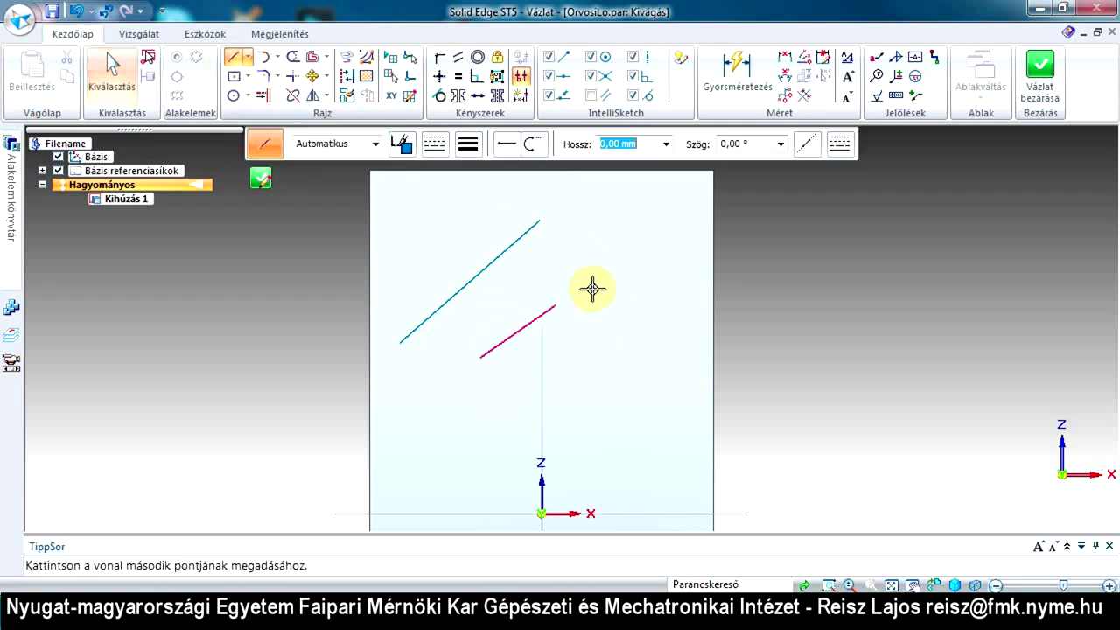
left_click(648, 266)
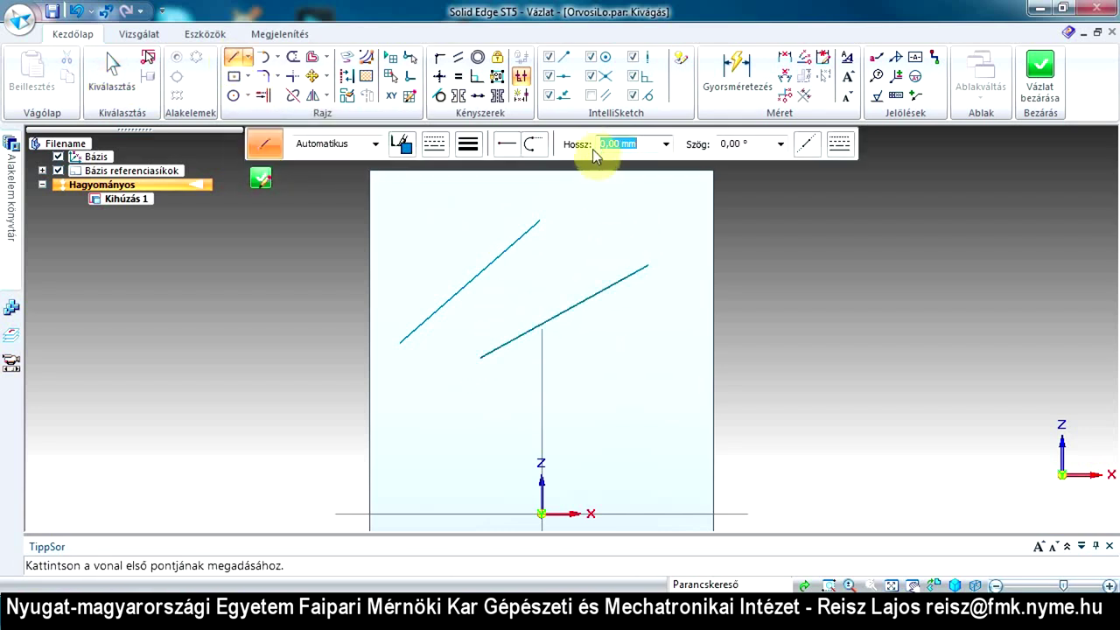
Apply a parallel constraint that aligns the lower line with the upper slanted line
left_click(459, 67)
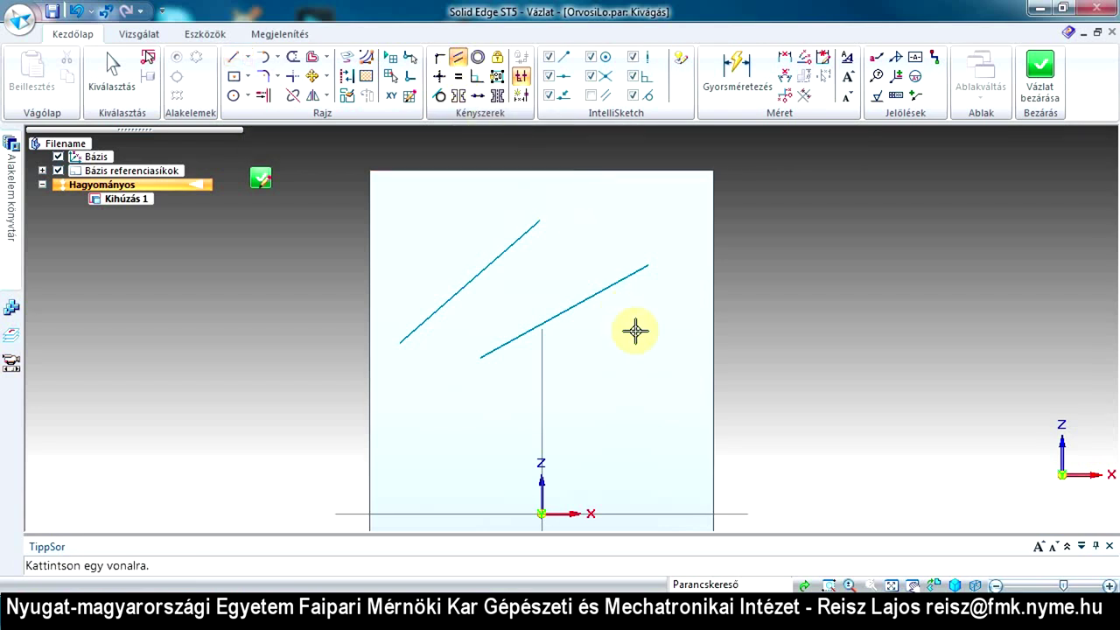
left_click(606, 291)
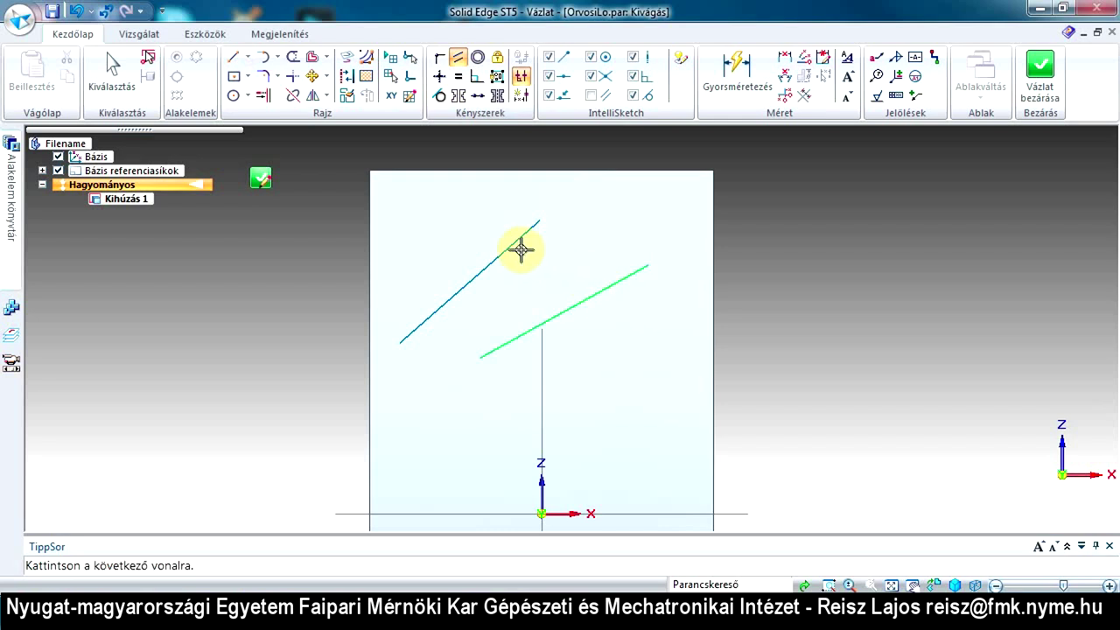
left_click(514, 244)
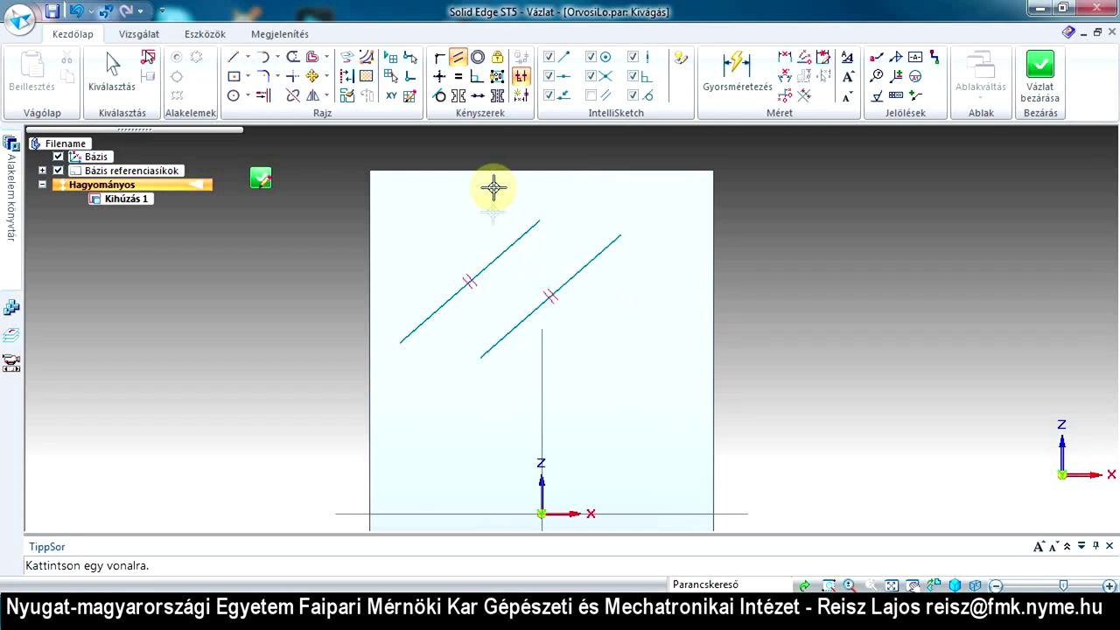
Apply an equal constraint that matches the lower line's length to the upper line
left_click(461, 80)
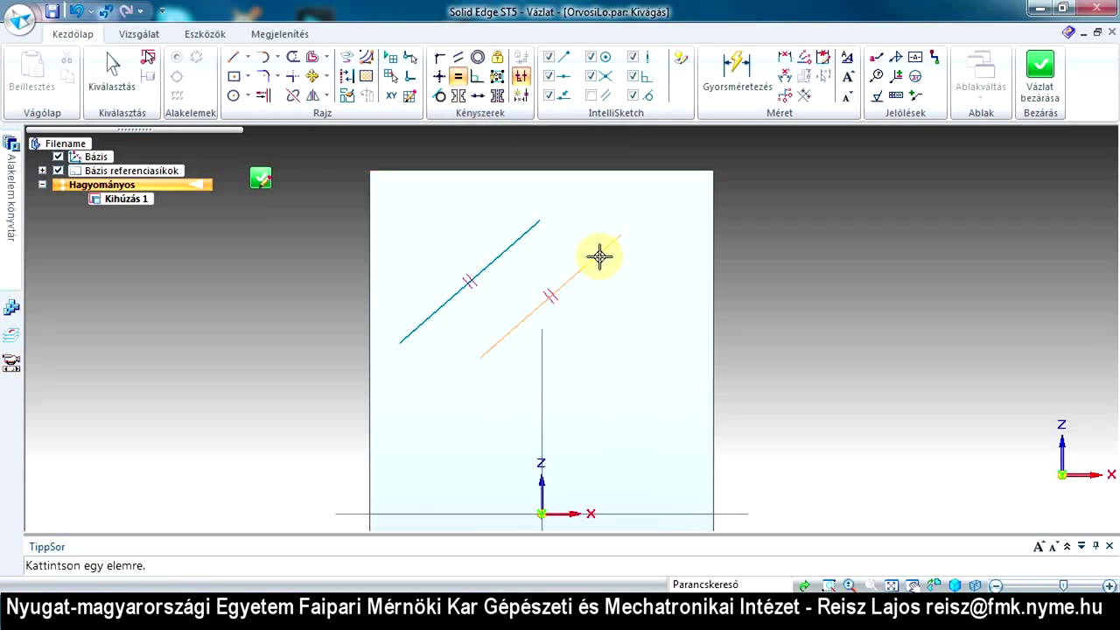
left_click(600, 256)
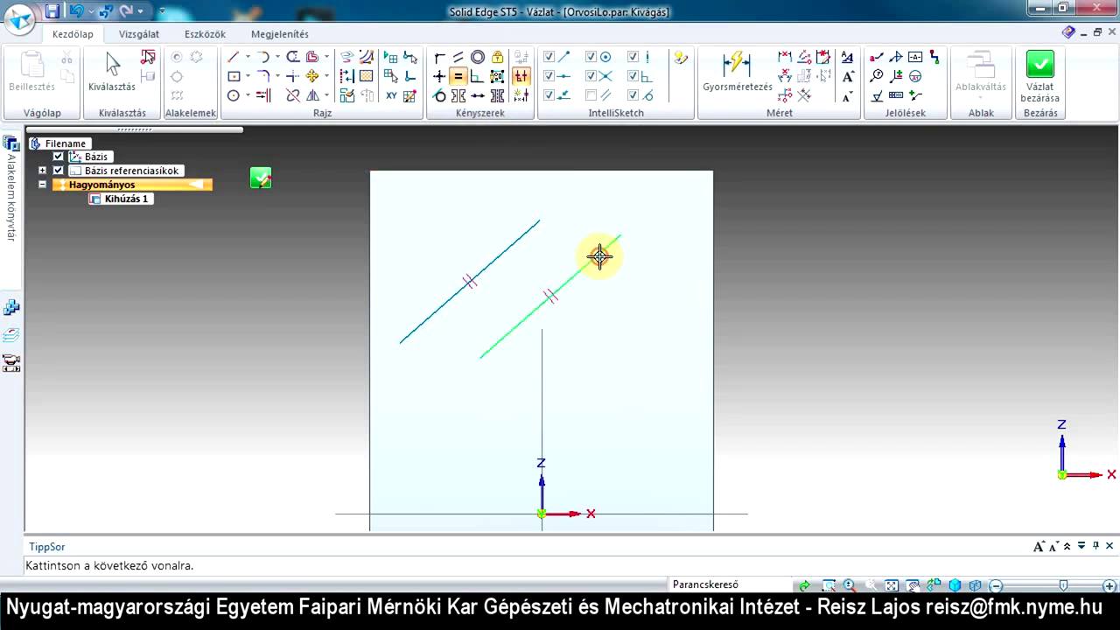
left_click(512, 248)
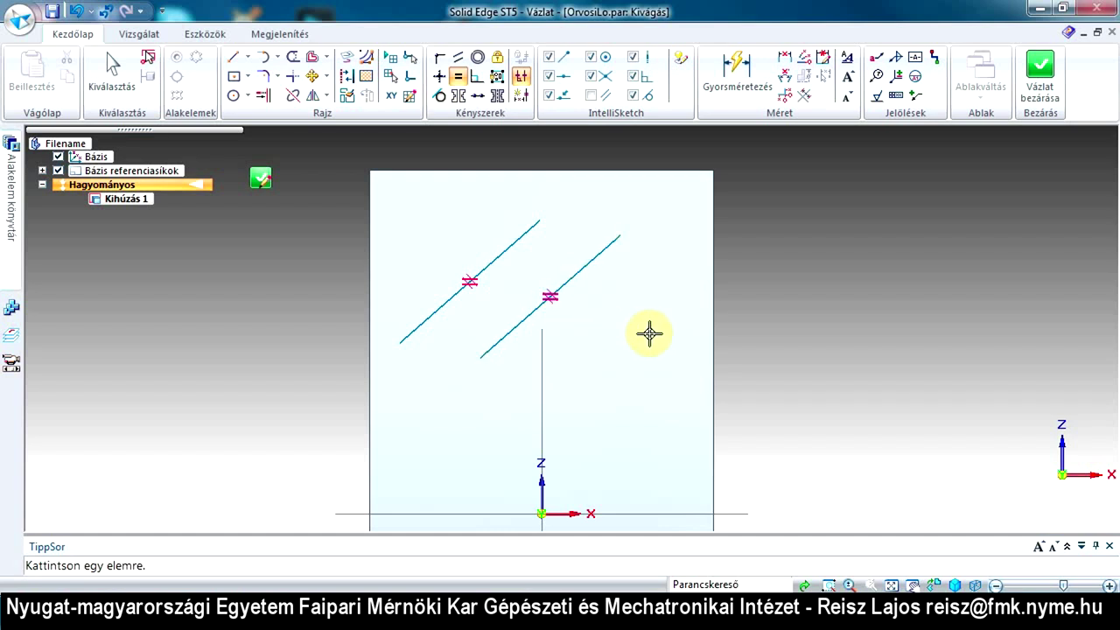
Delete the lower of the two parallel lines, leaving only the original slanted line
left_click(461, 99)
key("Escape")
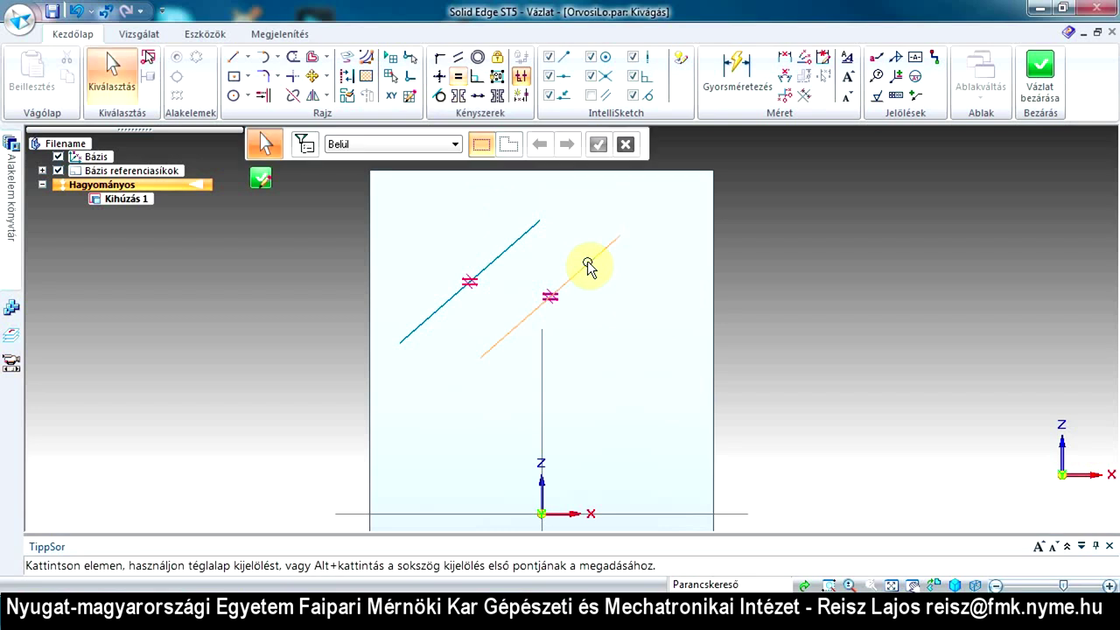
left_click(588, 268)
key("Delete")
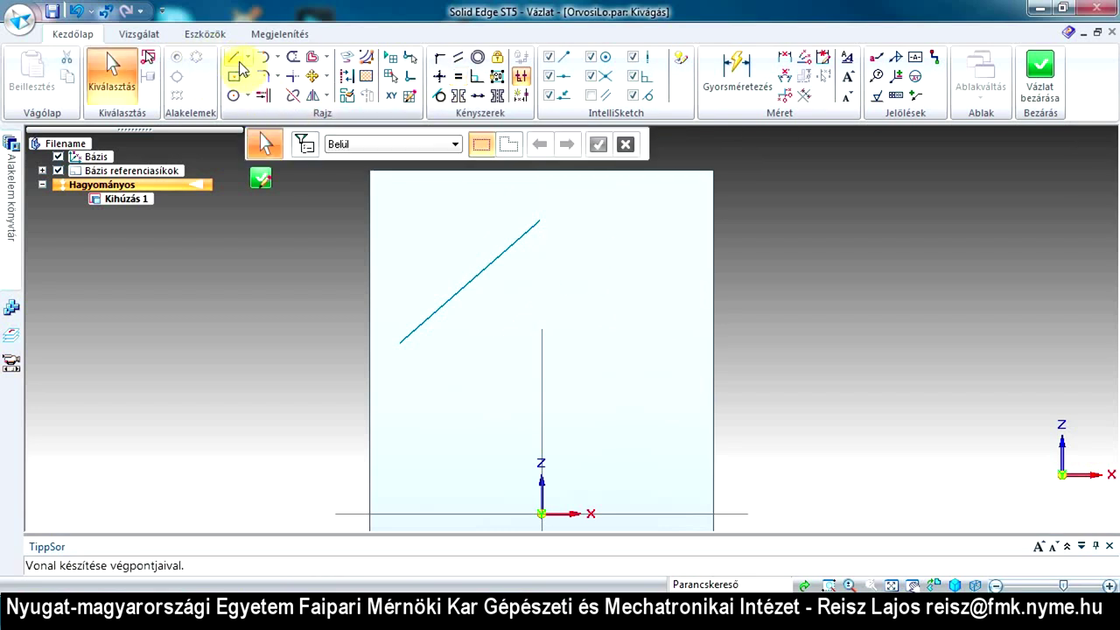
Sketch a nearly vertical line right of the slanted line, and another line farther right sloping down past the face's edge
left_click(238, 61)
left_click(611, 213)
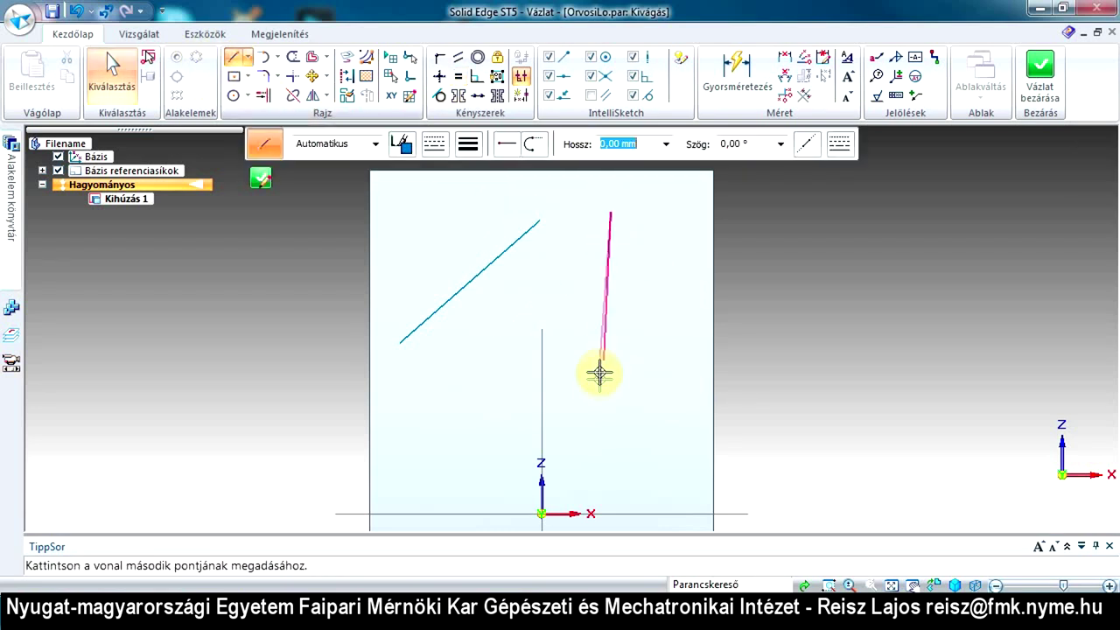
left_click(602, 398)
left_click(680, 221)
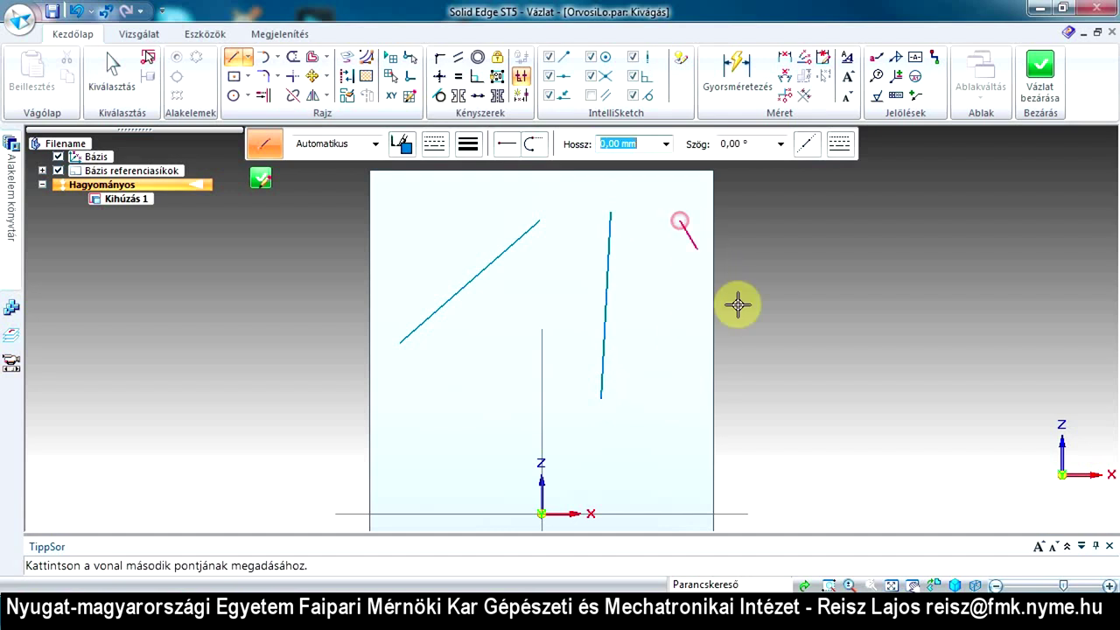
left_click(772, 398)
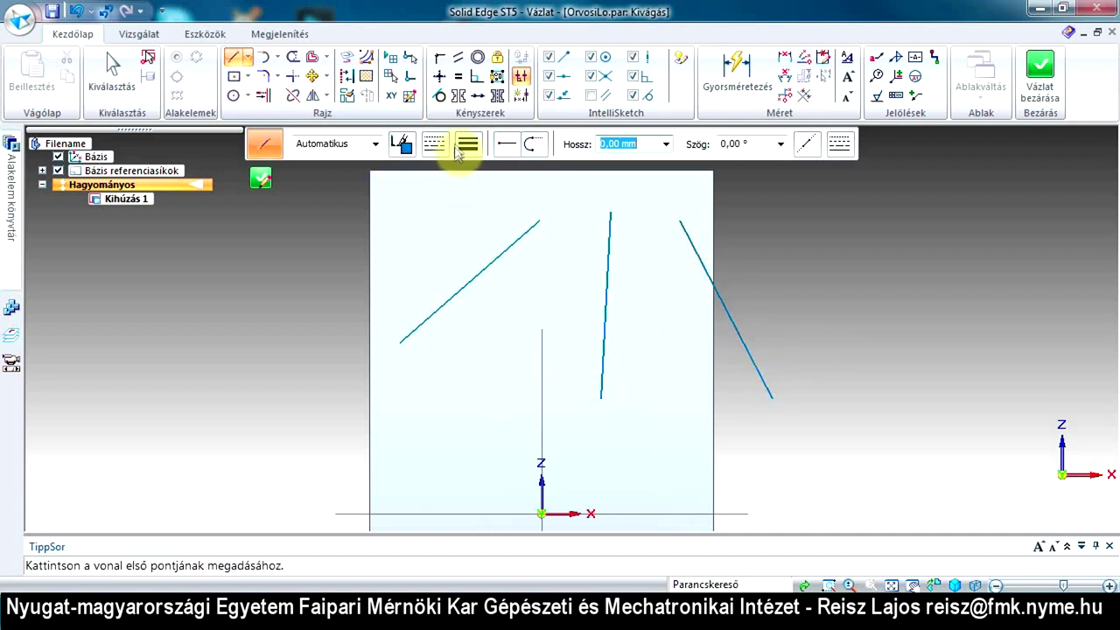
Make the right line symmetric to the left slanted line, using the nearly vertical middle line as the symmetry axis
left_click(459, 98)
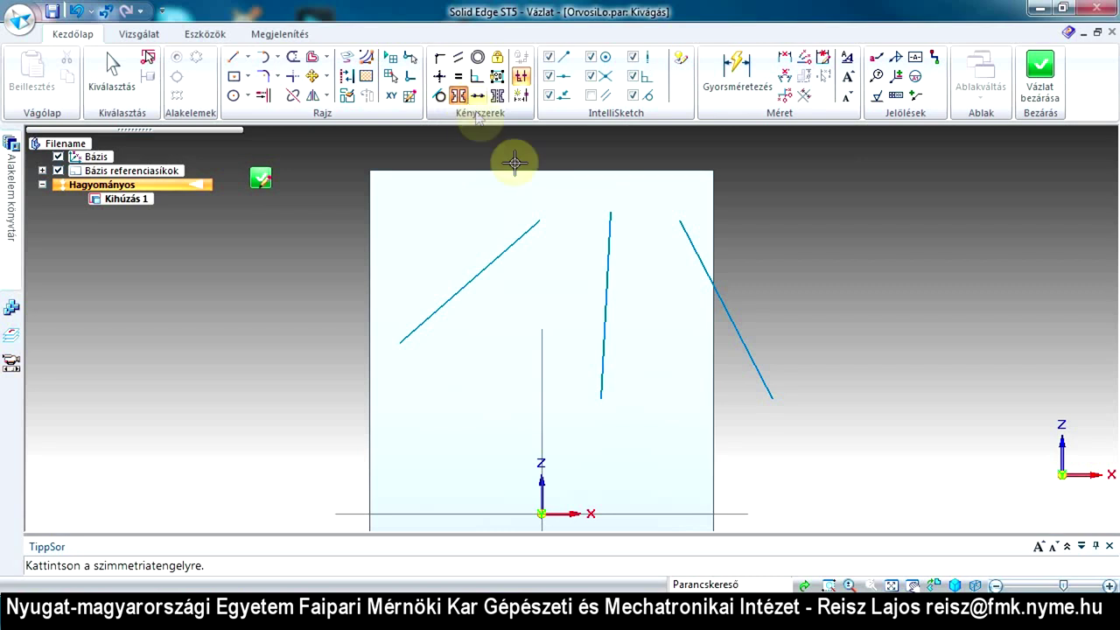
left_click(607, 274)
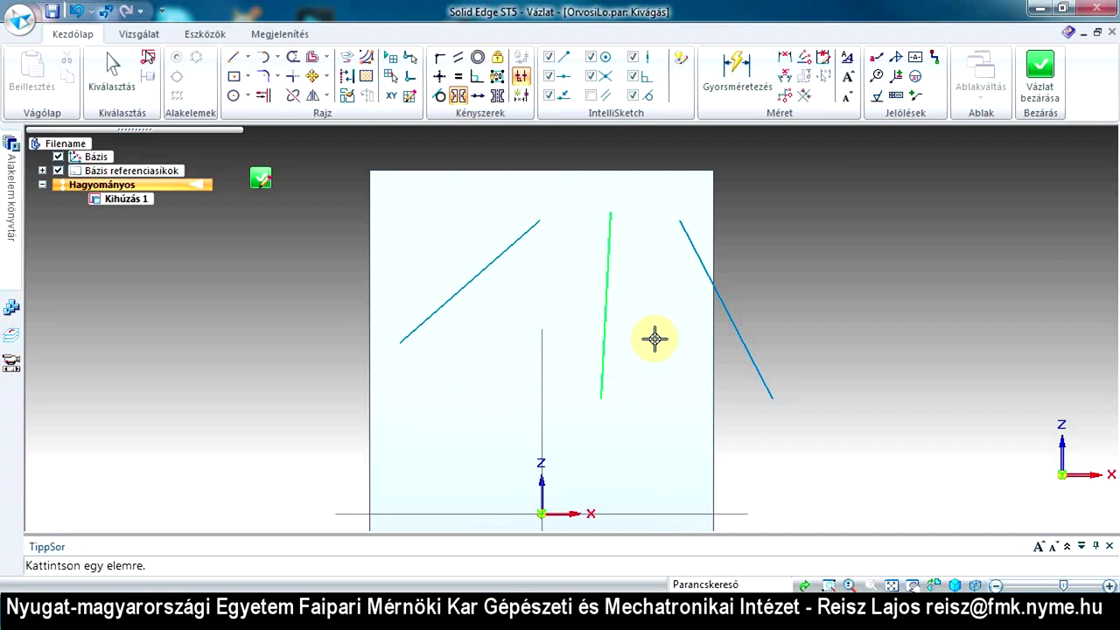
left_click(736, 326)
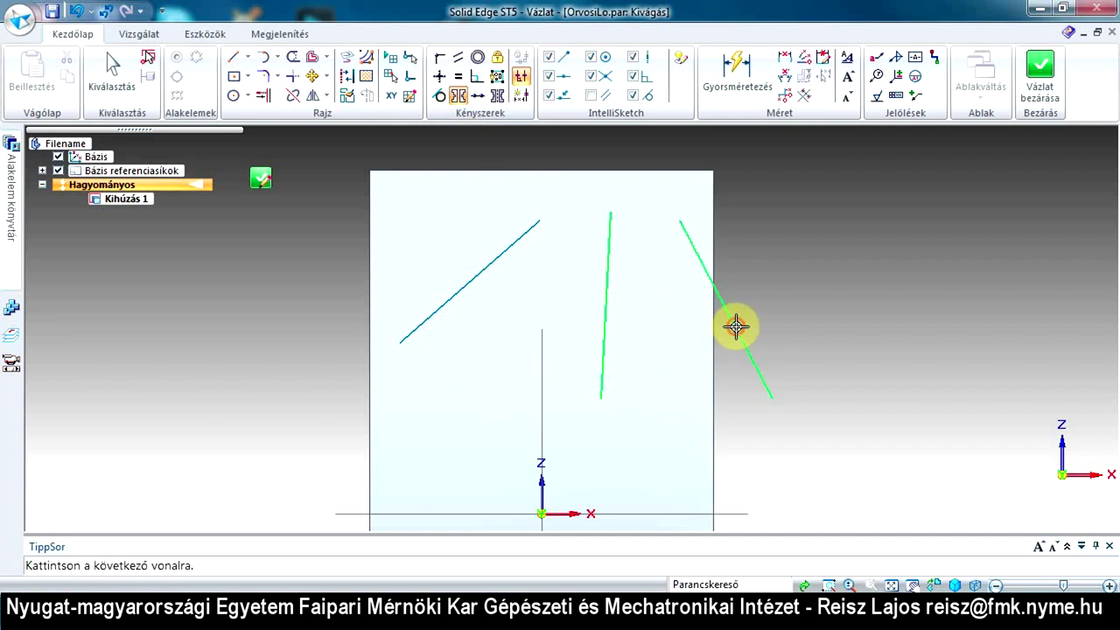
left_click(495, 262)
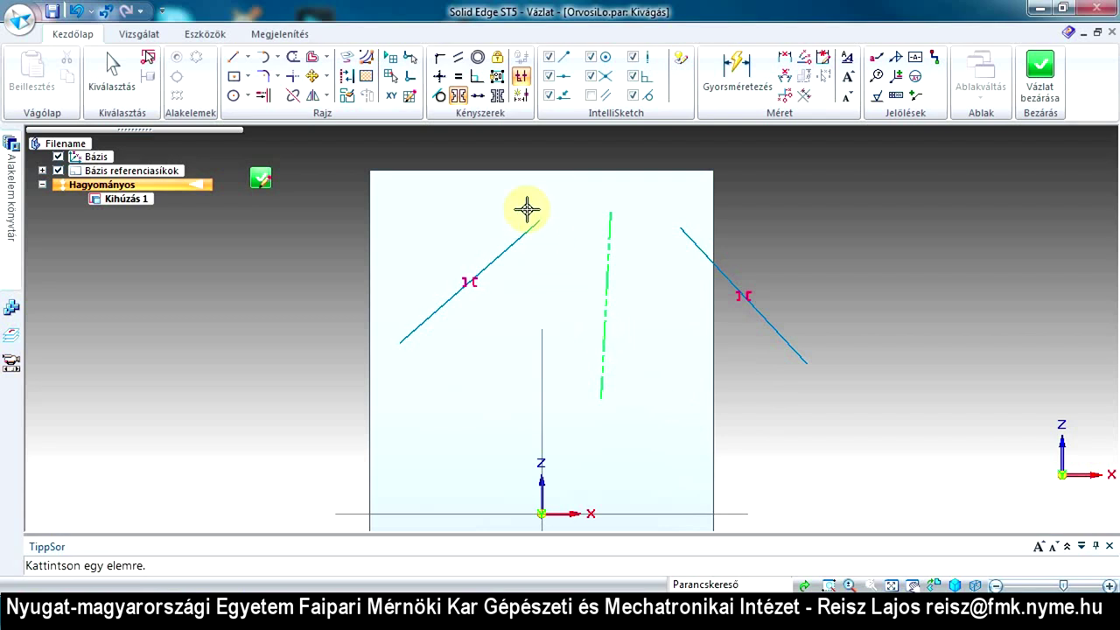
Move the left and right lines in turn to test that they stay symmetric about the middle axis
key("Escape")
left_click(505, 255)
left_click_drag(505, 255, 458, 220)
left_click(757, 229)
left_click_drag(757, 229, 718, 260)
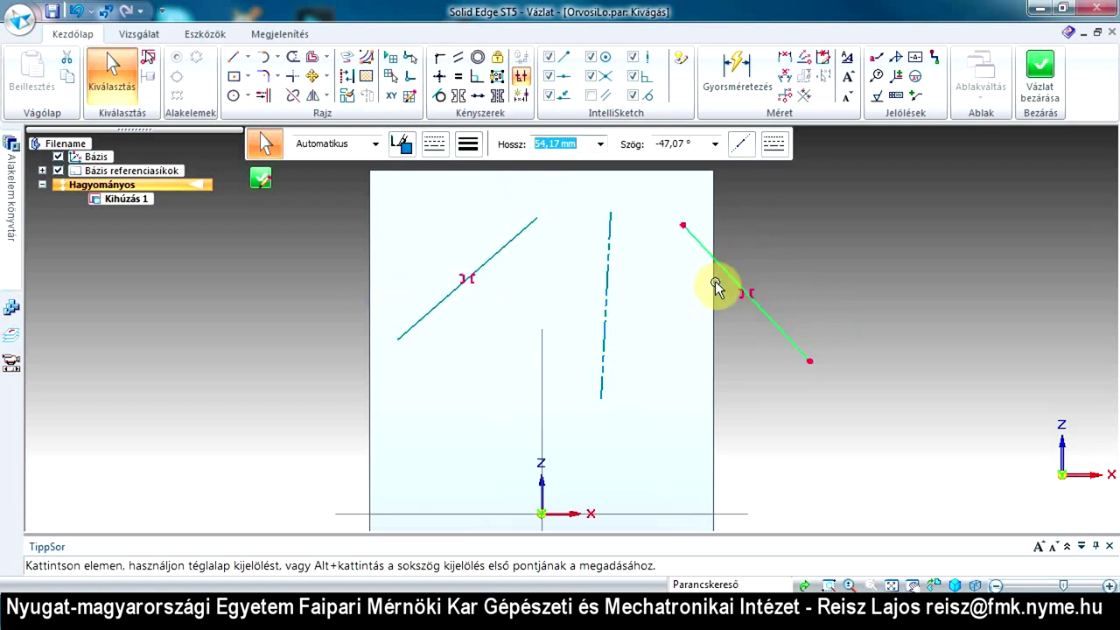
Shift the right line and the left line once more to check their mirrored movement, and deselect them
left_click_drag(712, 280, 758, 251)
left_click_drag(467, 230, 500, 277)
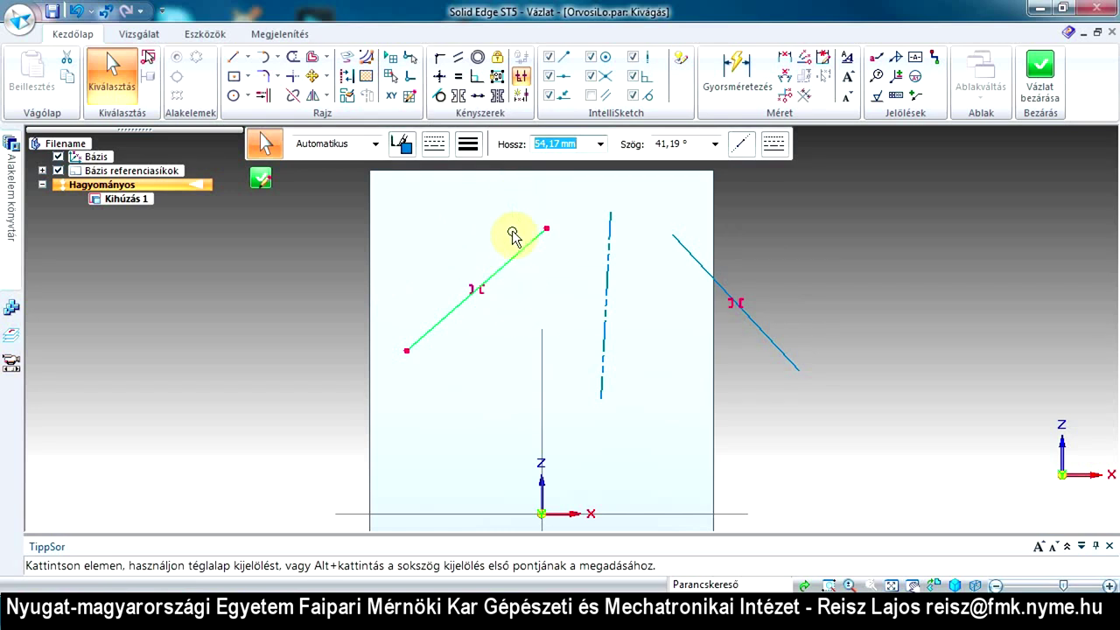
left_click(457, 196)
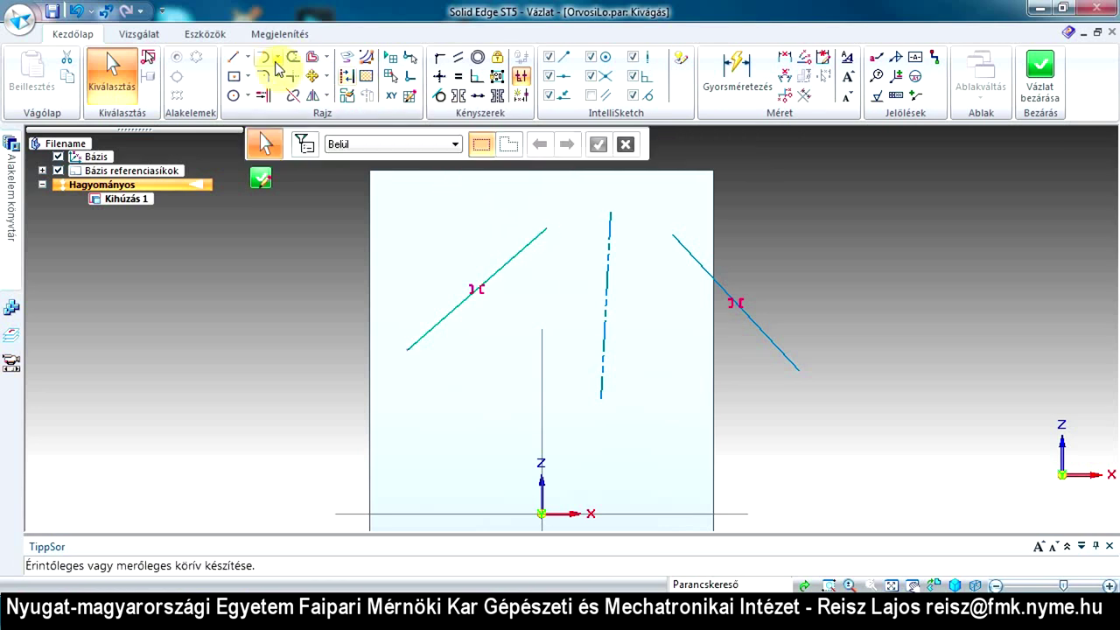
Remove the two symmetric lines with Trim and delete the middle axis line to empty the sketch
left_click(293, 59)
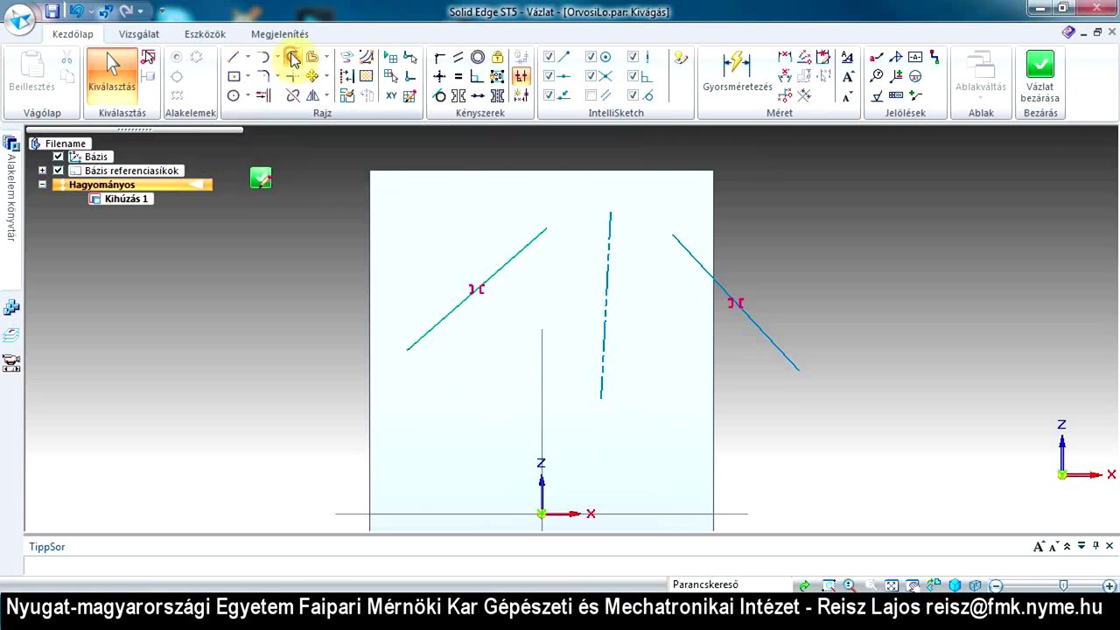
mouse_move(434, 187)
left_mouse_down()
mouse_move(497, 254)
mouse_move(666, 297)
mouse_move(793, 233)
left_mouse_up()
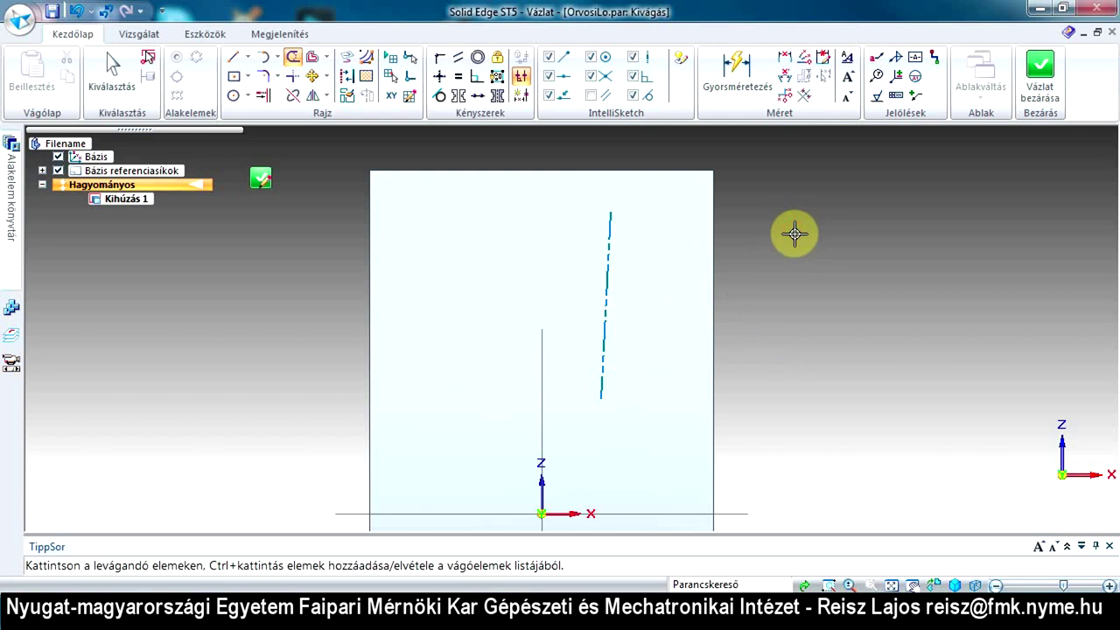
key("Escape")
left_click(608, 221)
key("Delete")
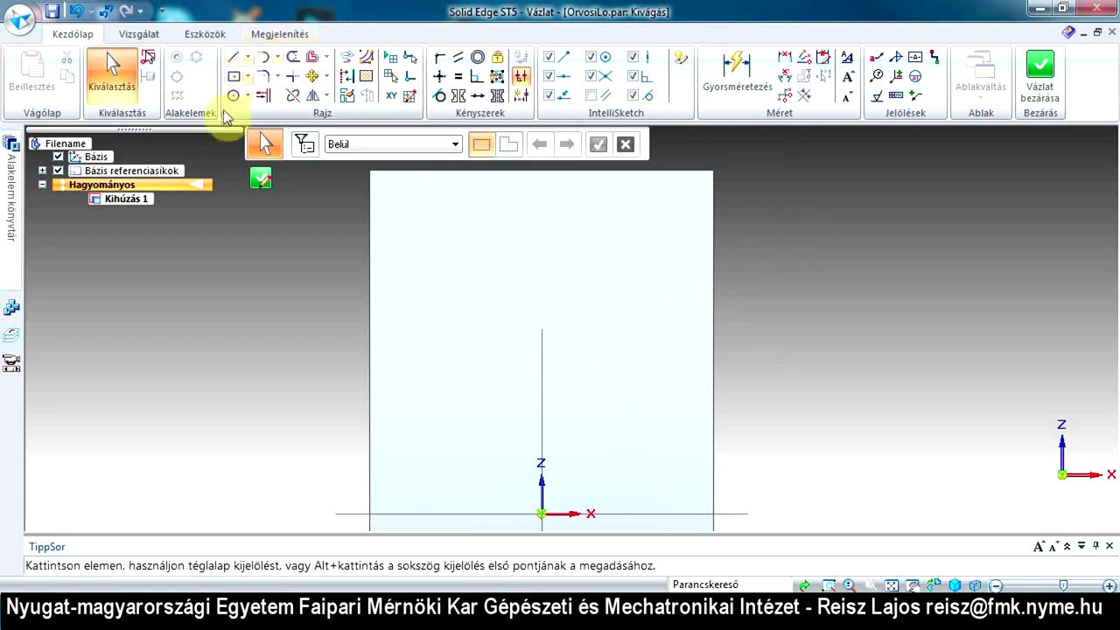
Sketch two separate circles of similar size side by side on the upper part of the face, the right one slightly lower
left_click(233, 94)
left_click_drag(437, 244, 474, 256)
left_click_drag(596, 273, 620, 303)
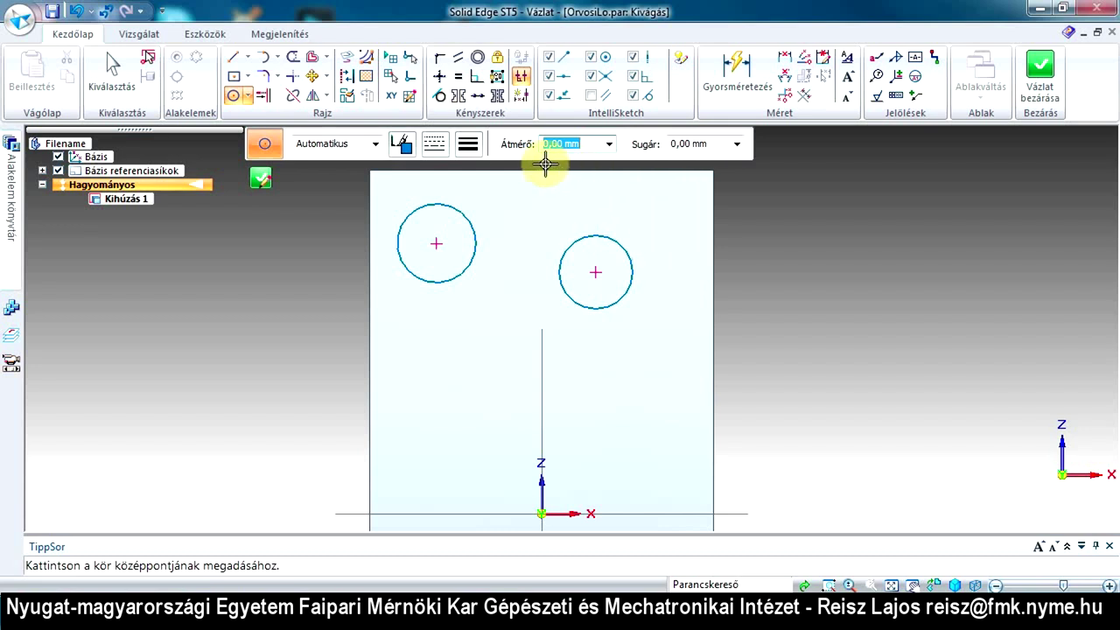
Make the right circle concentric with the left circle, and undo the constraint
left_click(478, 59)
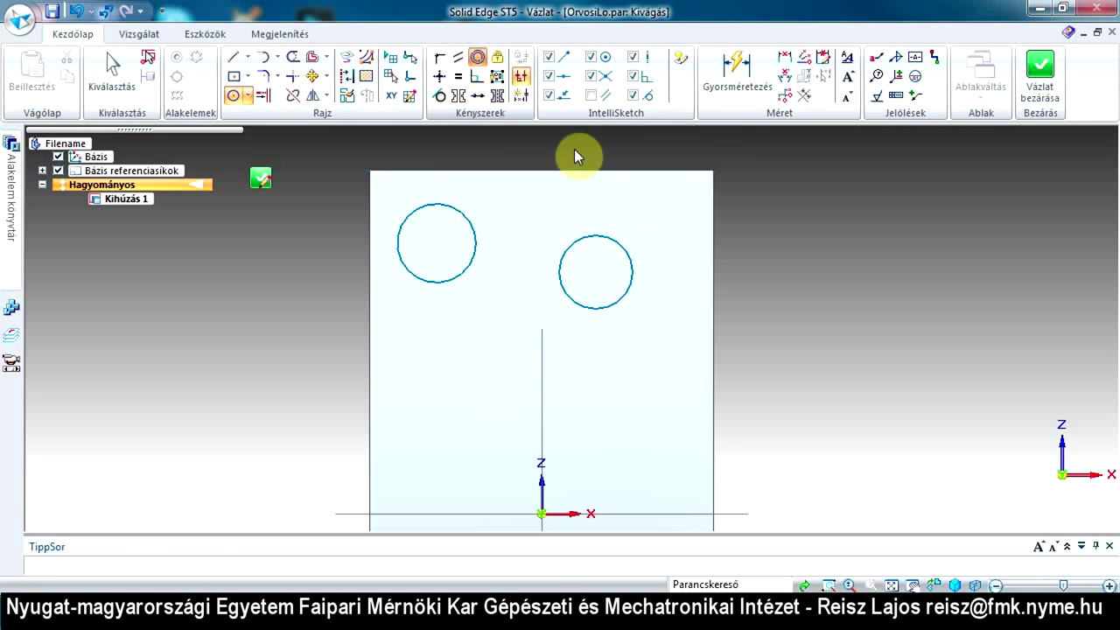
left_click(627, 252)
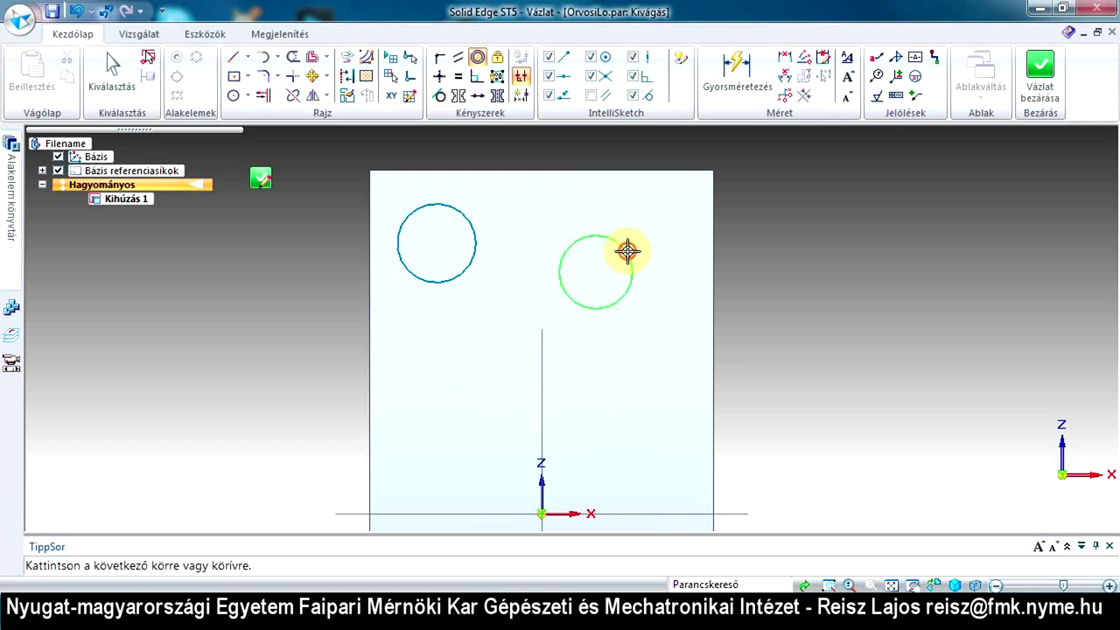
left_click(472, 225)
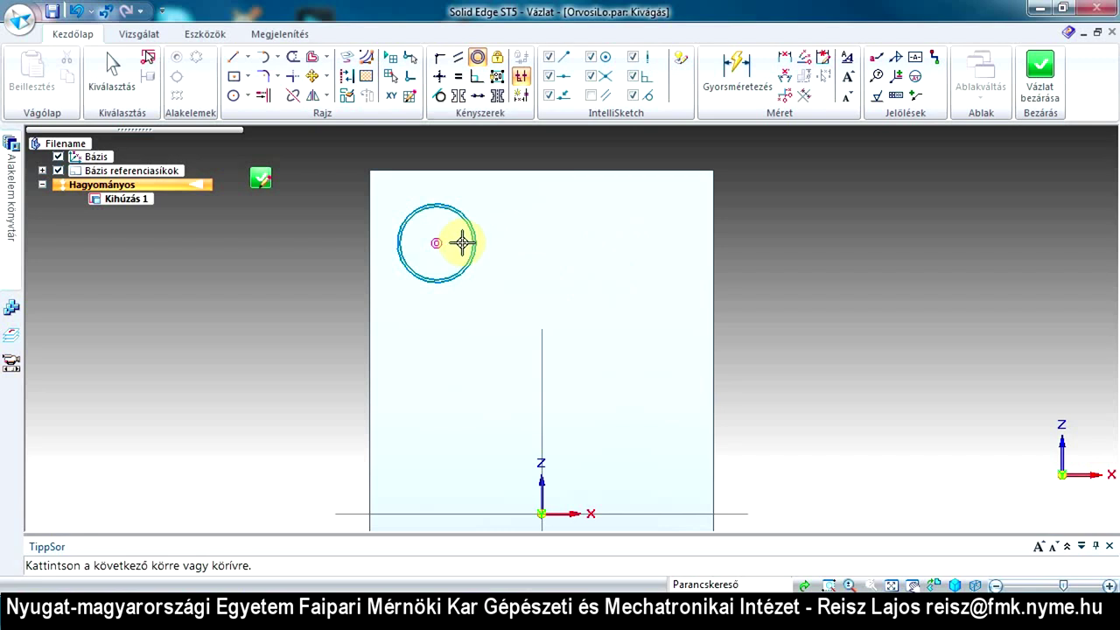
key("ctrl+z")
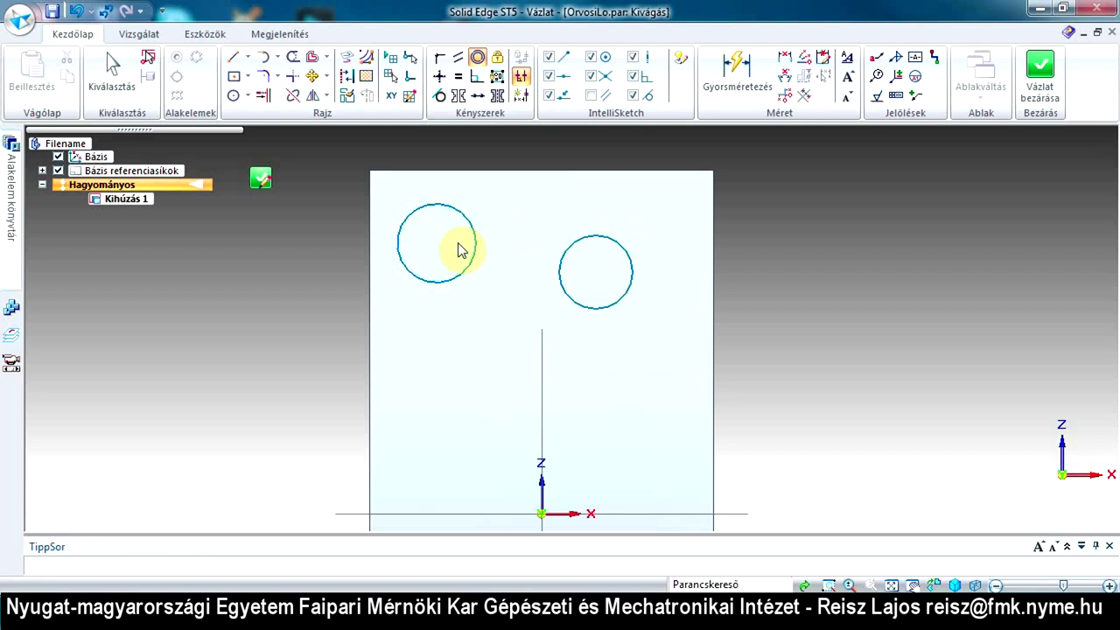
key("Escape")
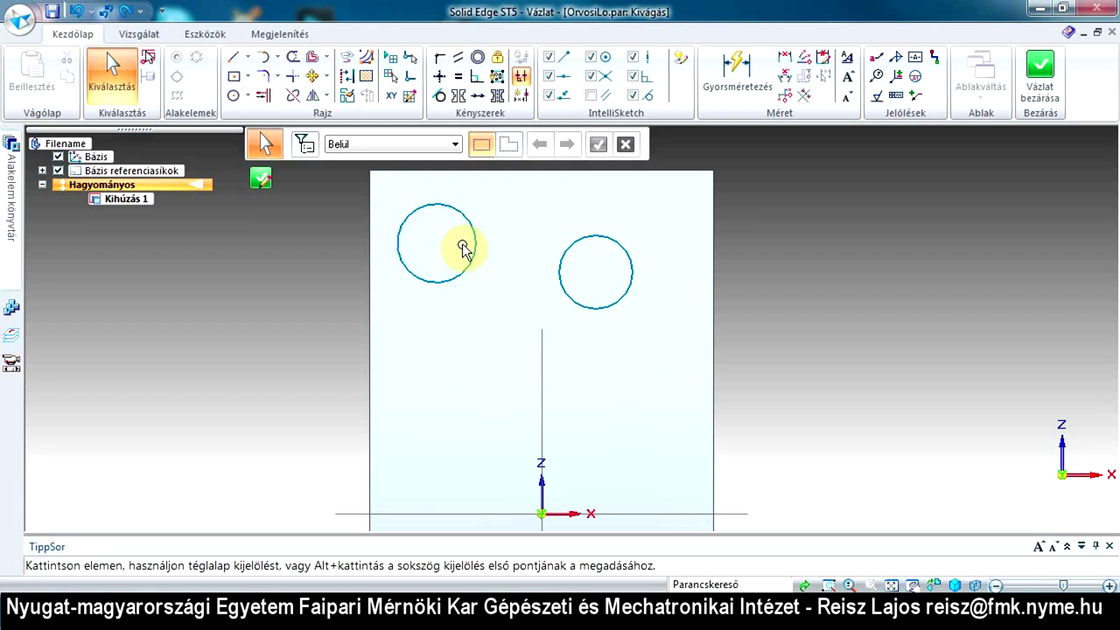
Connect the right circle's centre point to the left circle's centre point, and undo the constraint
left_click(437, 63)
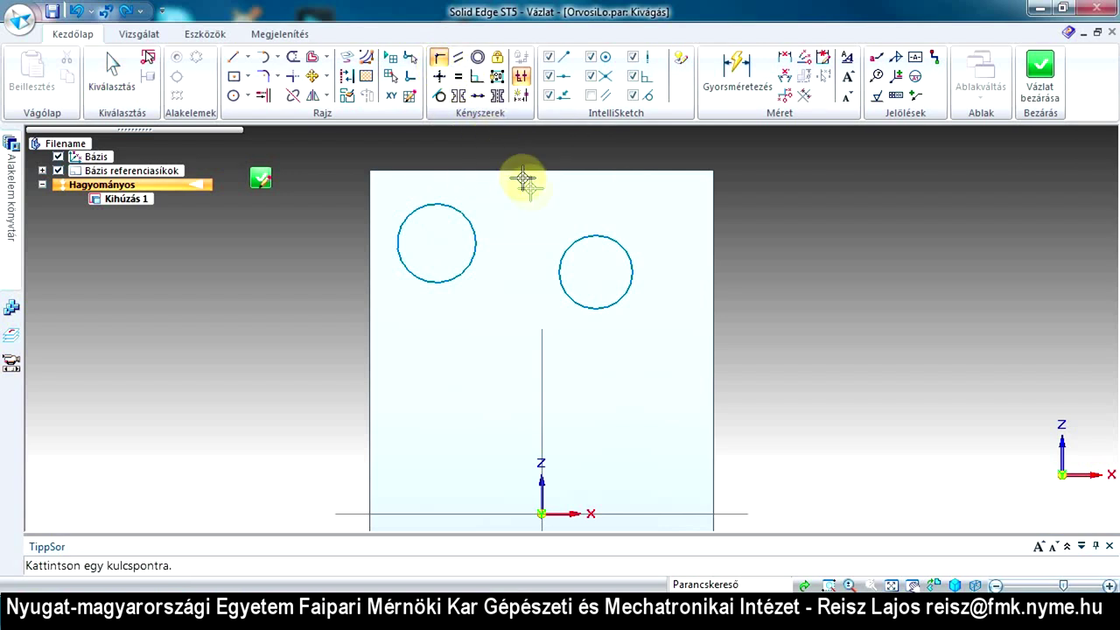
left_click(597, 273)
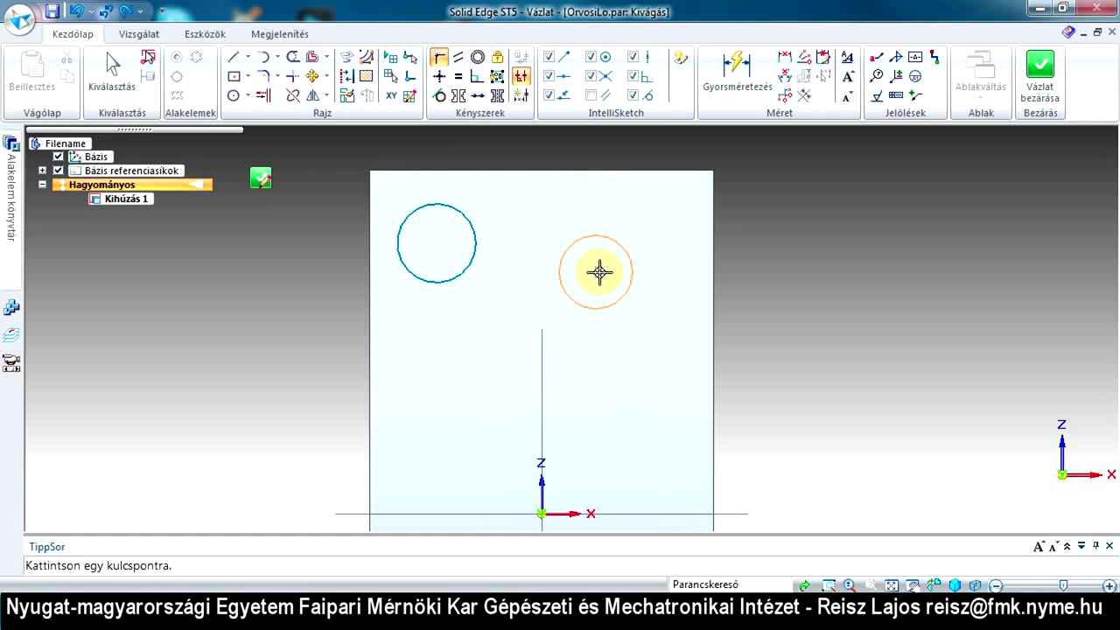
left_click(599, 273)
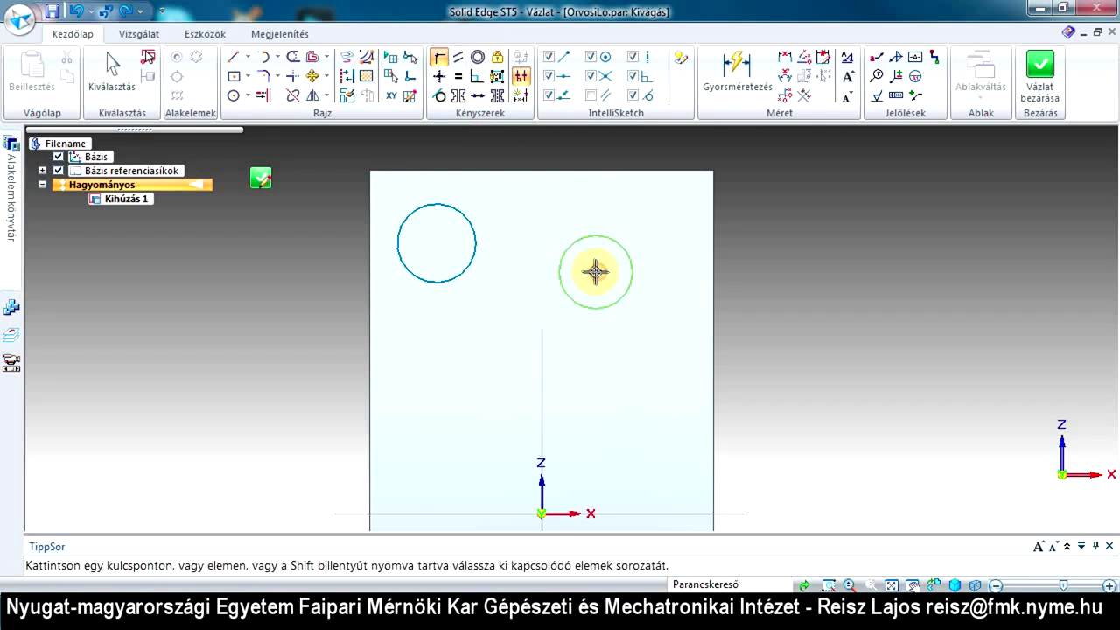
left_click(441, 245)
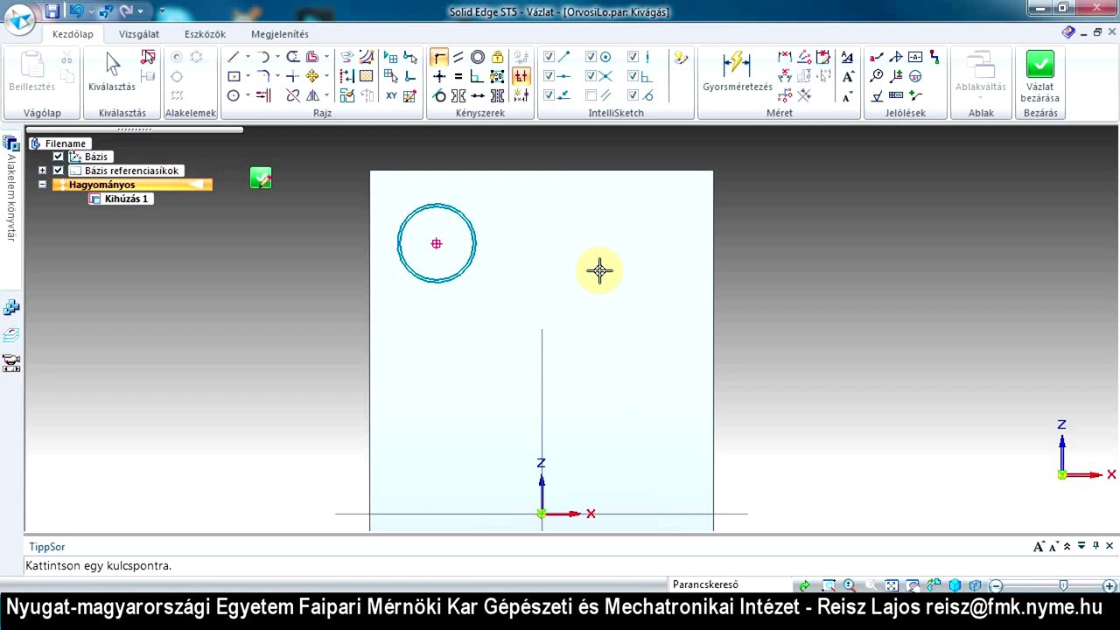
key("ctrl+z")
key("Escape")
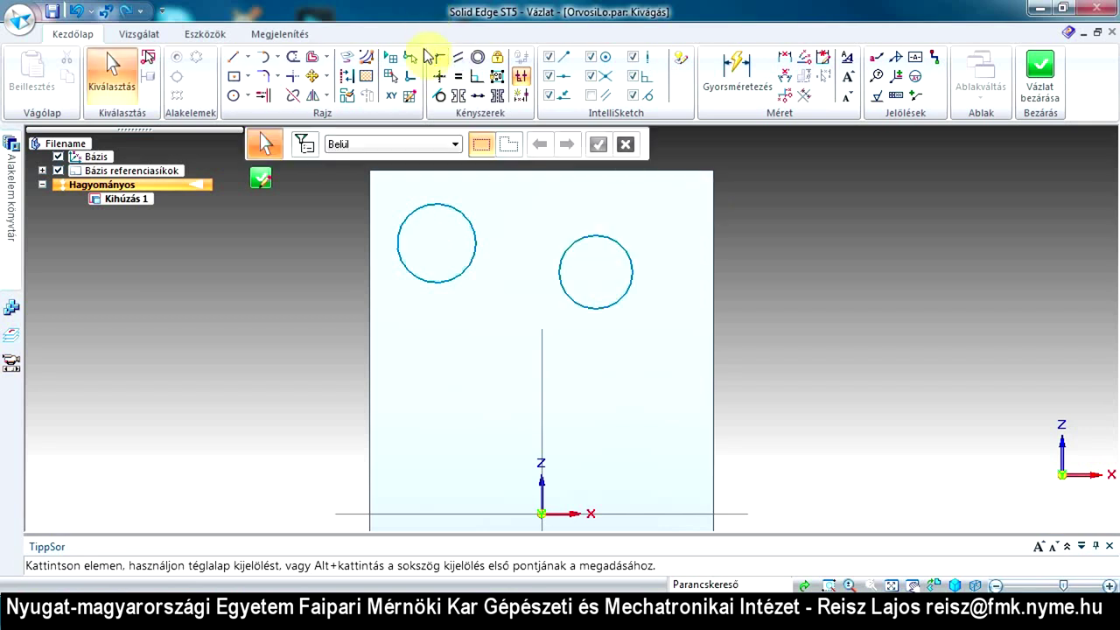
Remove both circles from the sketch with Trim
left_click(442, 63)
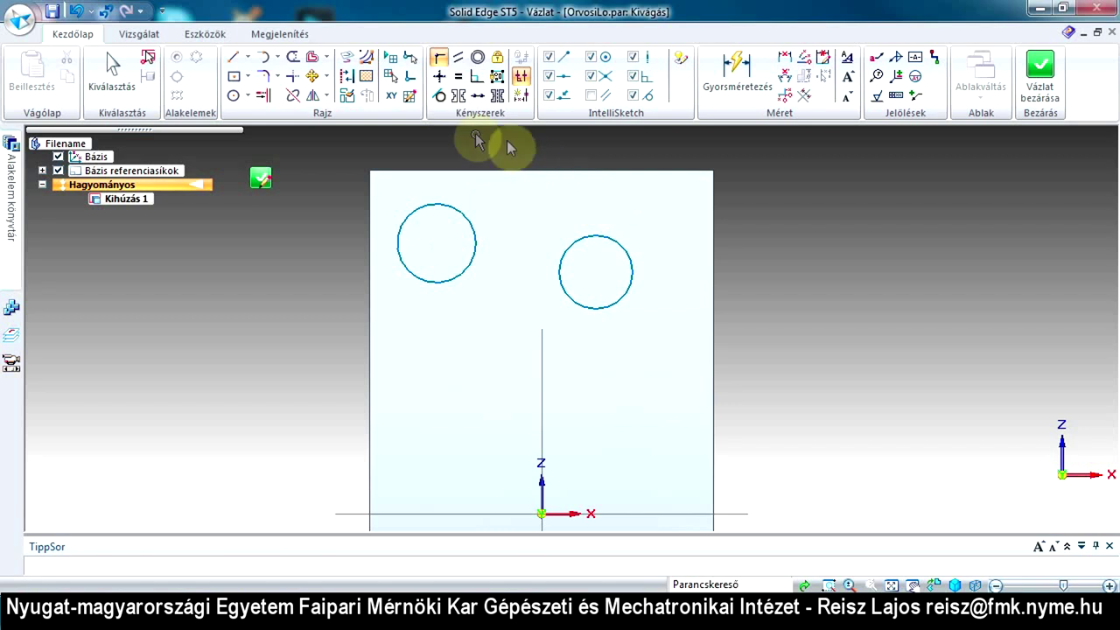
key("Escape")
left_click(293, 59)
mouse_move(428, 225)
left_mouse_down()
mouse_move(518, 265)
mouse_move(598, 276)
left_mouse_up()
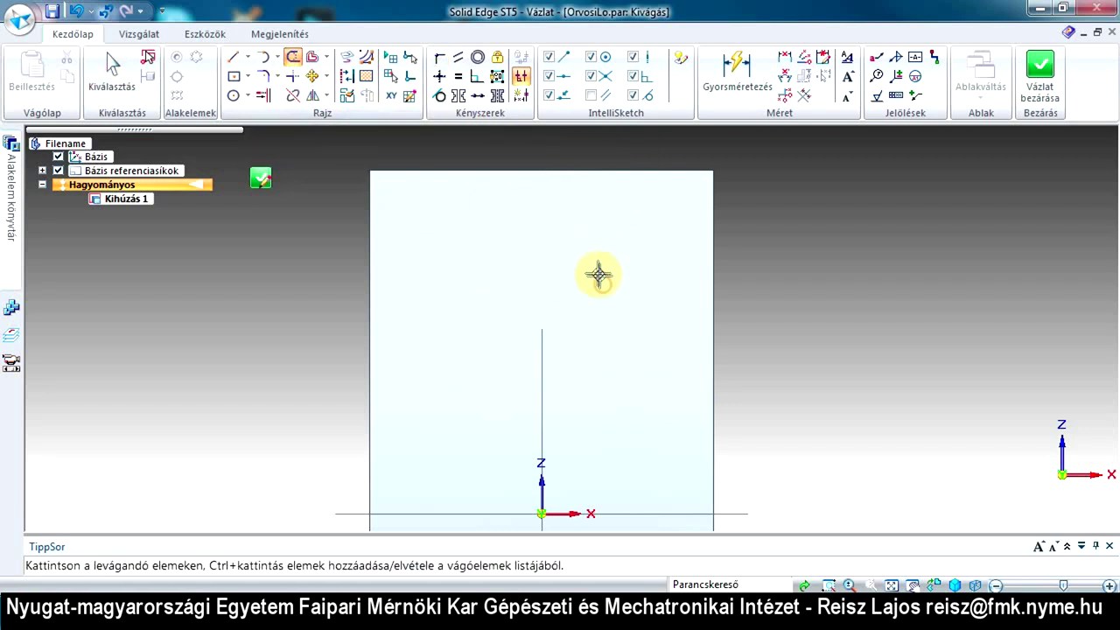
Sketch a short steep line and, from its lower end, a longer line sloping down to the right at about -9.81°
left_click(233, 57)
left_click(426, 228)
left_click(437, 310)
left_click(625, 340)
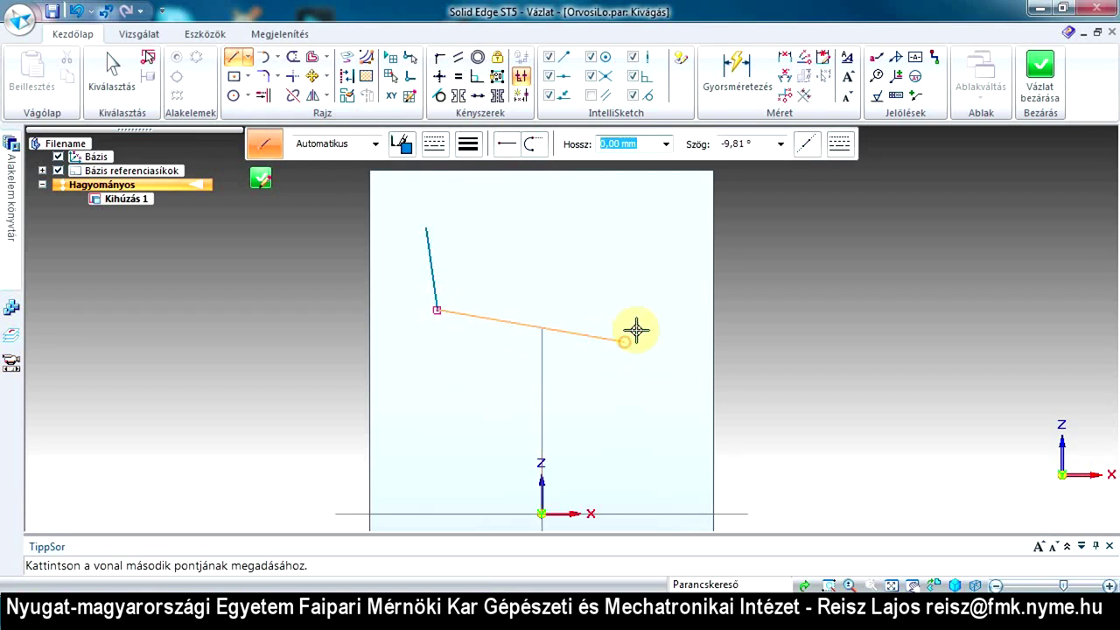
right_click(591, 194)
key("Escape")
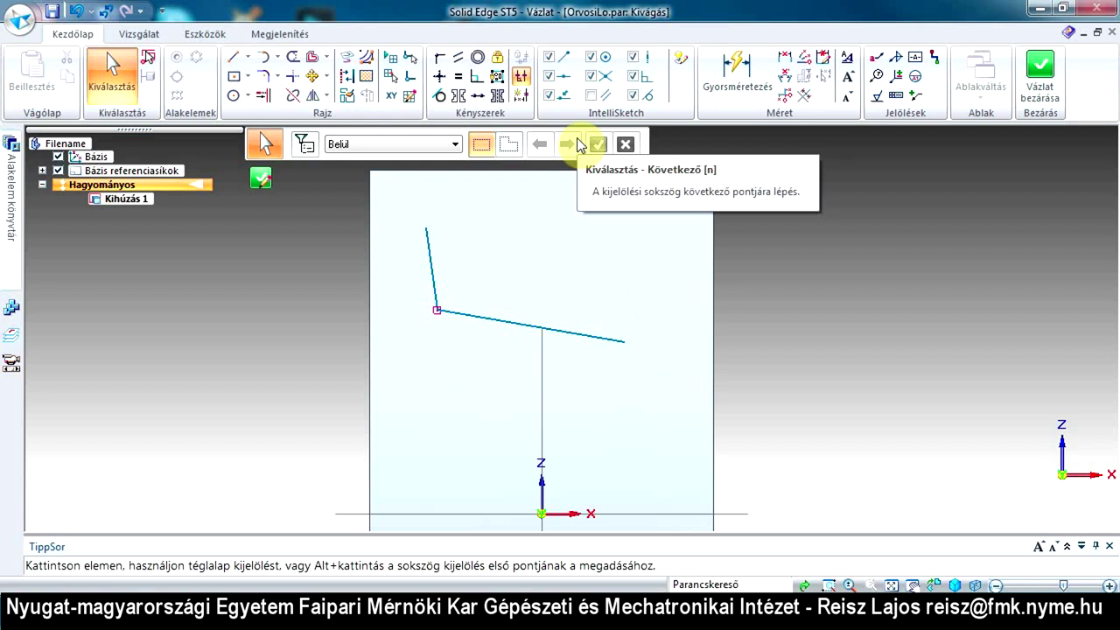
Make the short steep line perpendicular to the long sloping line
left_click(475, 80)
left_click(478, 76)
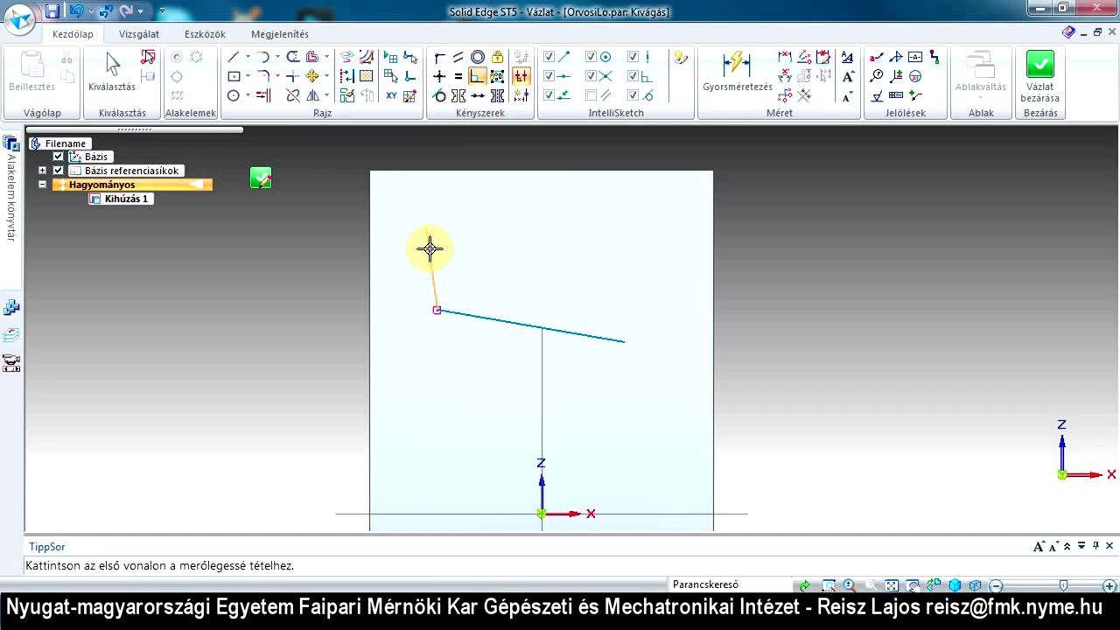
left_click(431, 250)
left_click(489, 318)
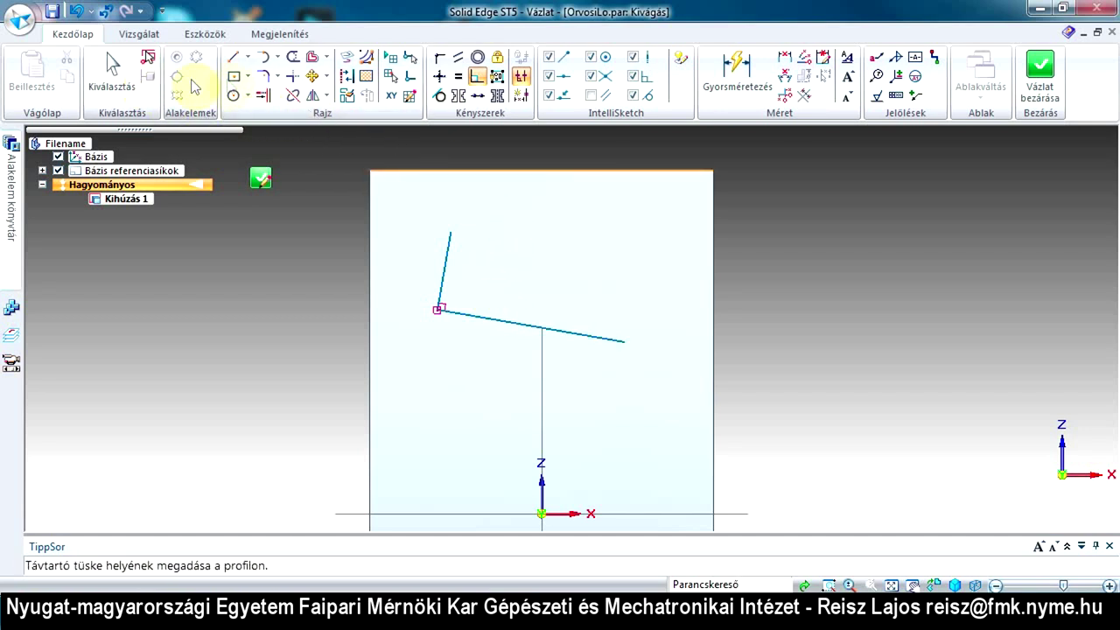
Sketch a short horizontal line above the perpendicular pair and a lower, longer horizontal line extending past the face's right edge
left_click(232, 58)
left_click(387, 207)
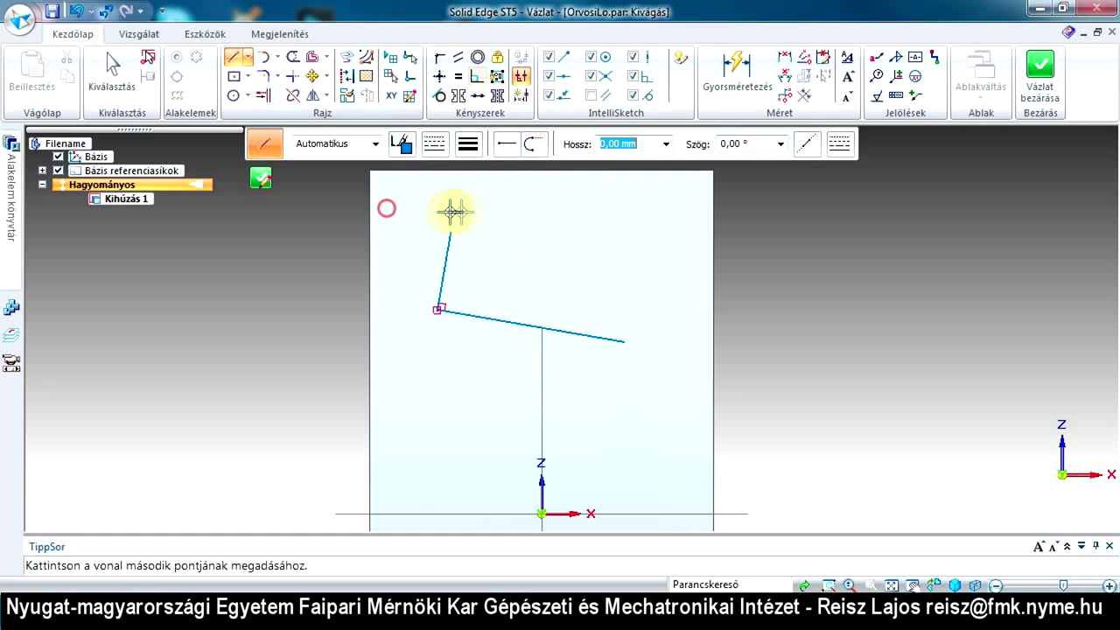
right_click(606, 245)
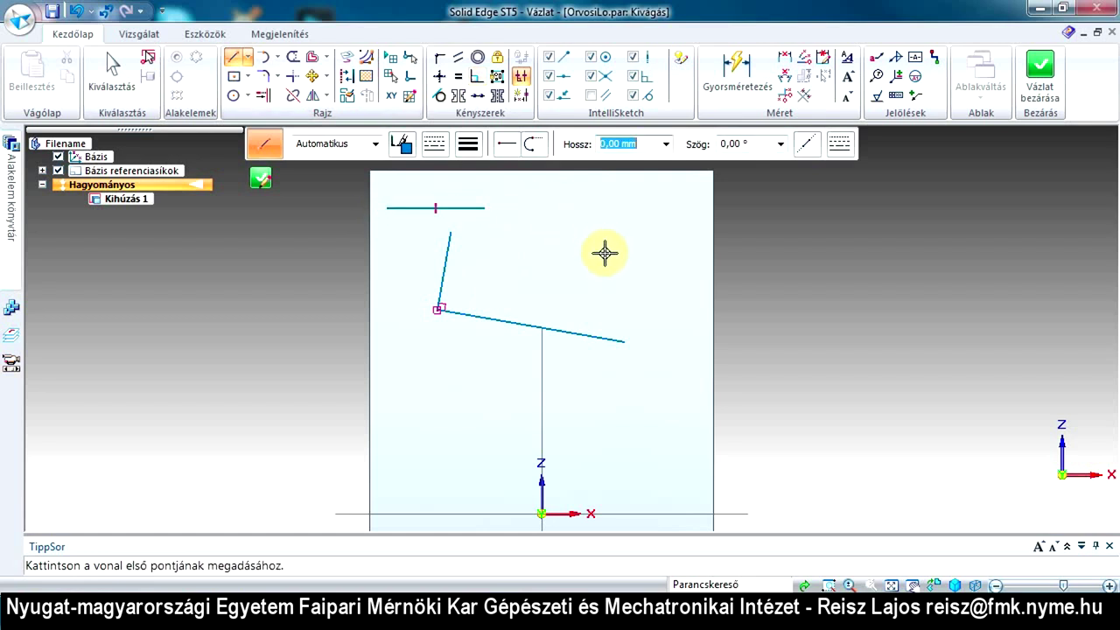
left_click(601, 256)
left_click(775, 256)
key("Escape")
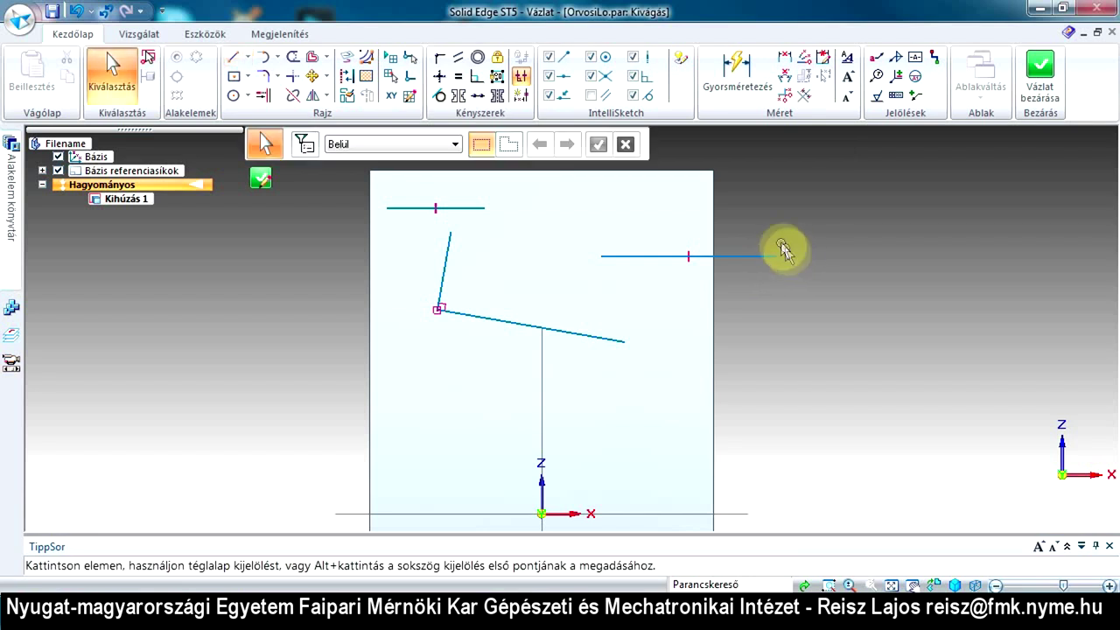
Make the right horizontal line collinear with the upper-left horizontal line
left_click(482, 103)
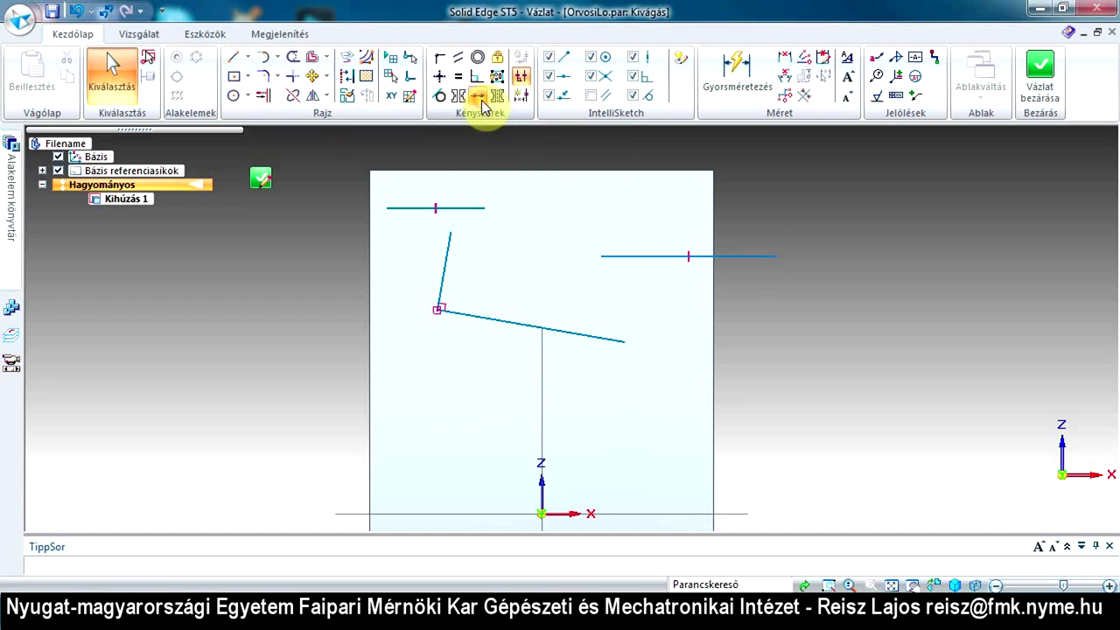
left_click(627, 255)
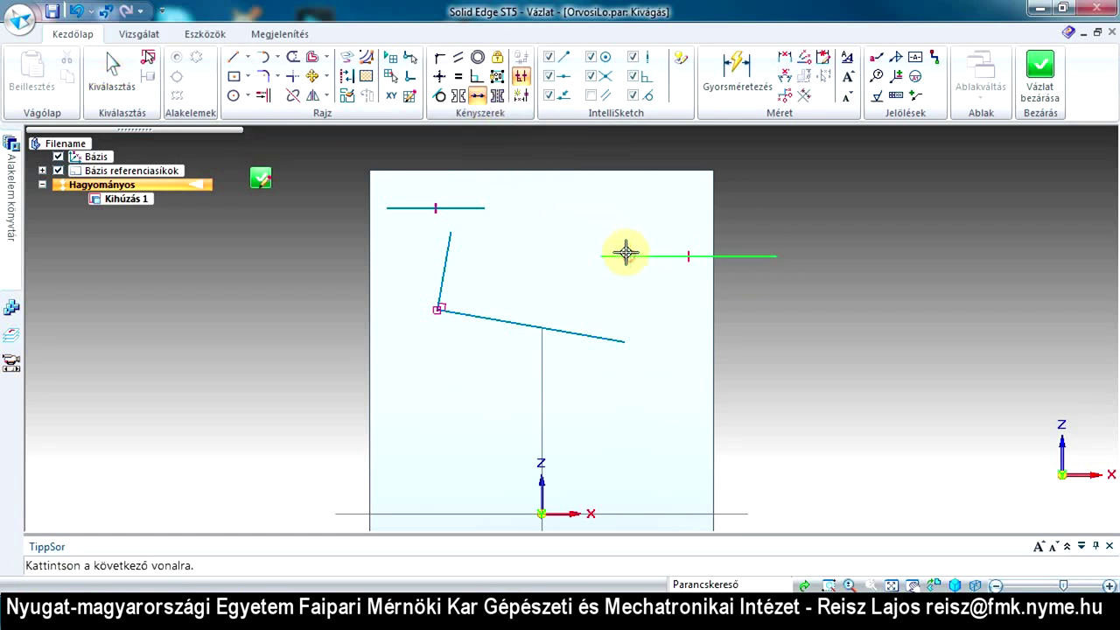
left_click(472, 207)
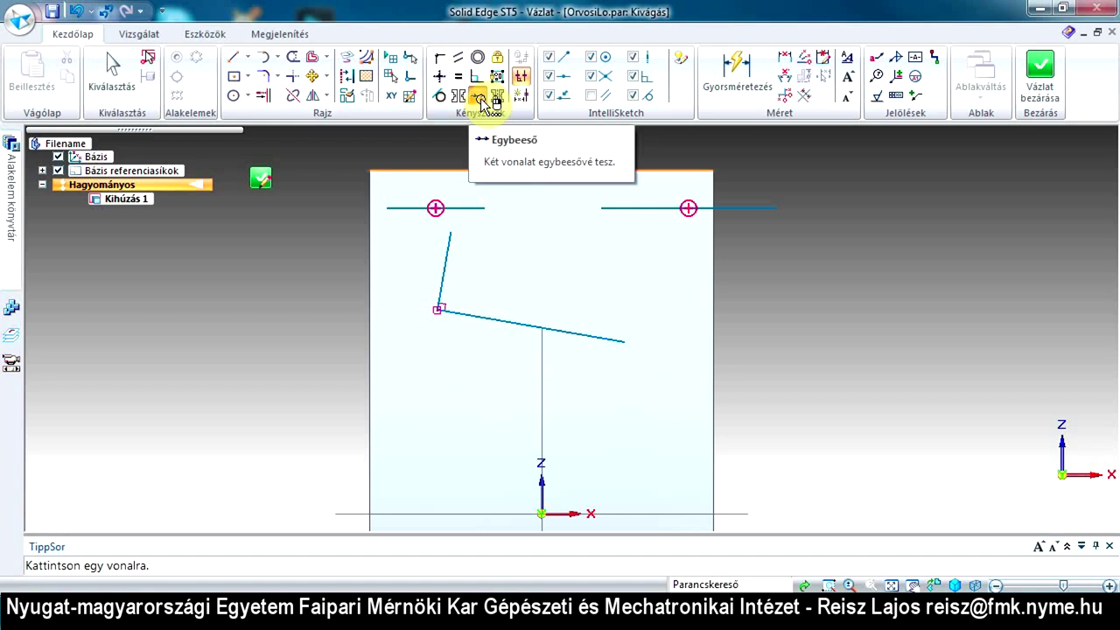
left_click(480, 99)
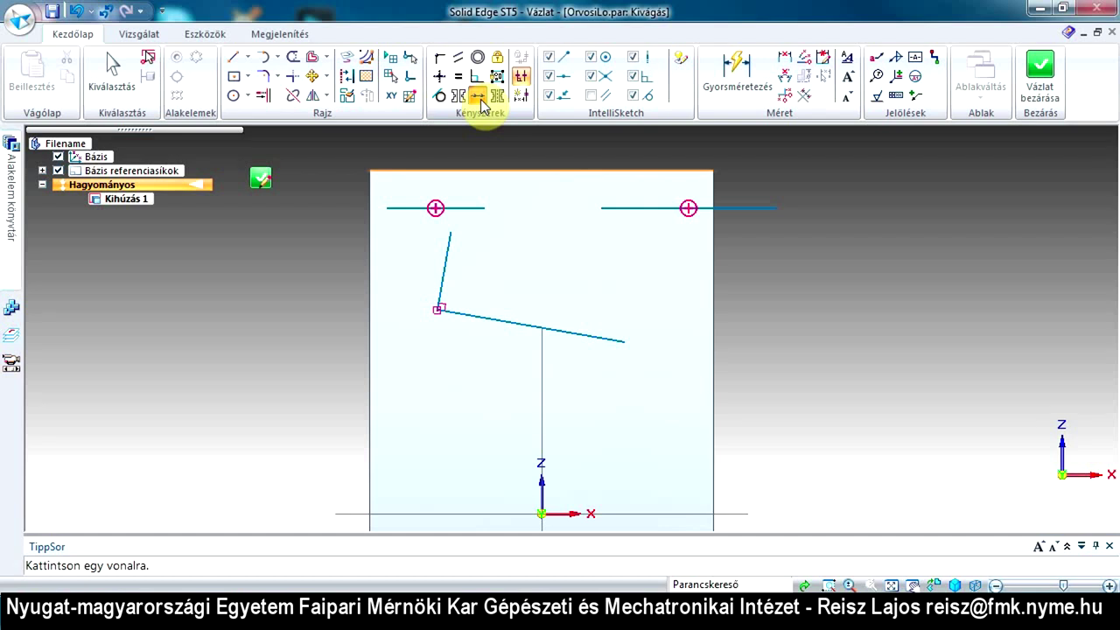
left_click(461, 92)
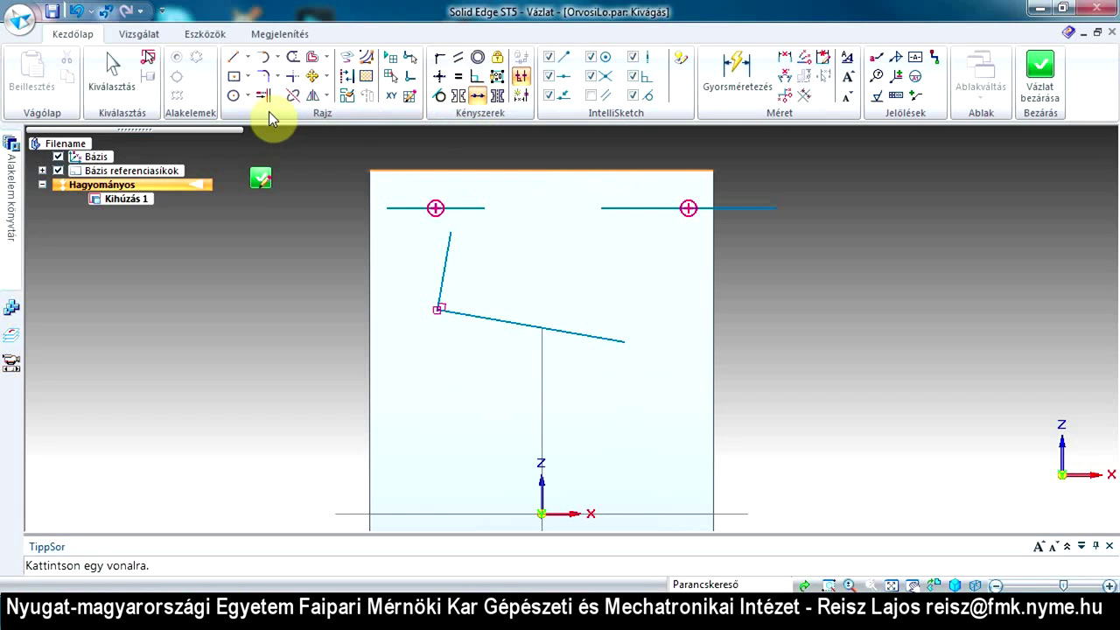
Remove all lines with Trim and sketch a circle on the upper-left area of the face
left_click(290, 60)
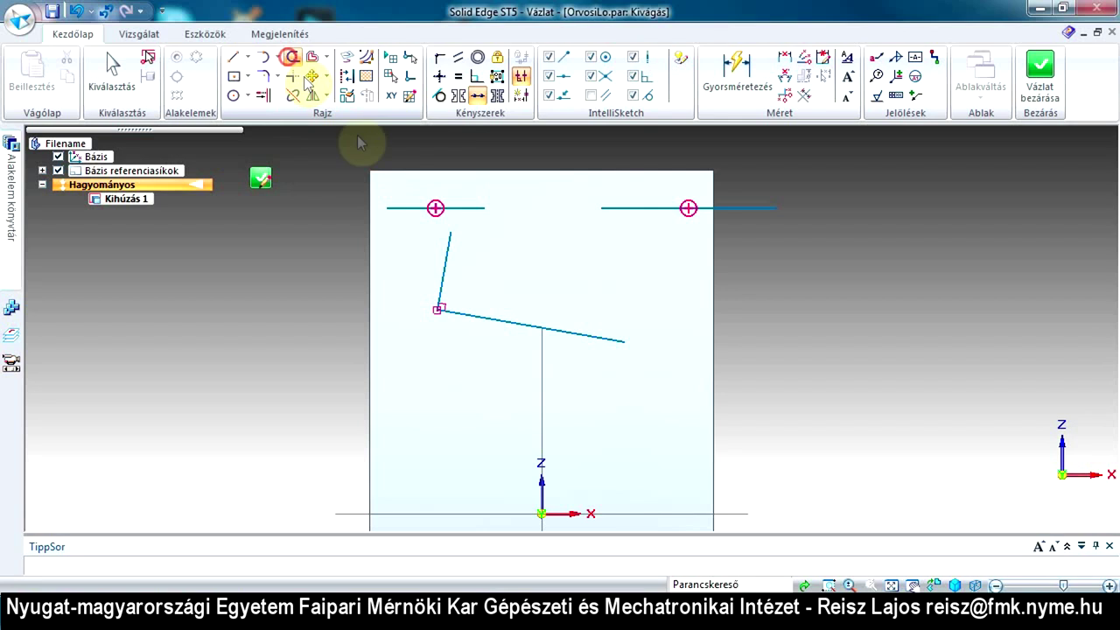
mouse_move(447, 185)
left_mouse_down()
mouse_move(435, 258)
mouse_move(475, 302)
mouse_move(475, 323)
mouse_move(621, 290)
mouse_move(647, 226)
mouse_move(704, 189)
mouse_move(748, 232)
mouse_move(737, 264)
mouse_move(650, 251)
left_mouse_up()
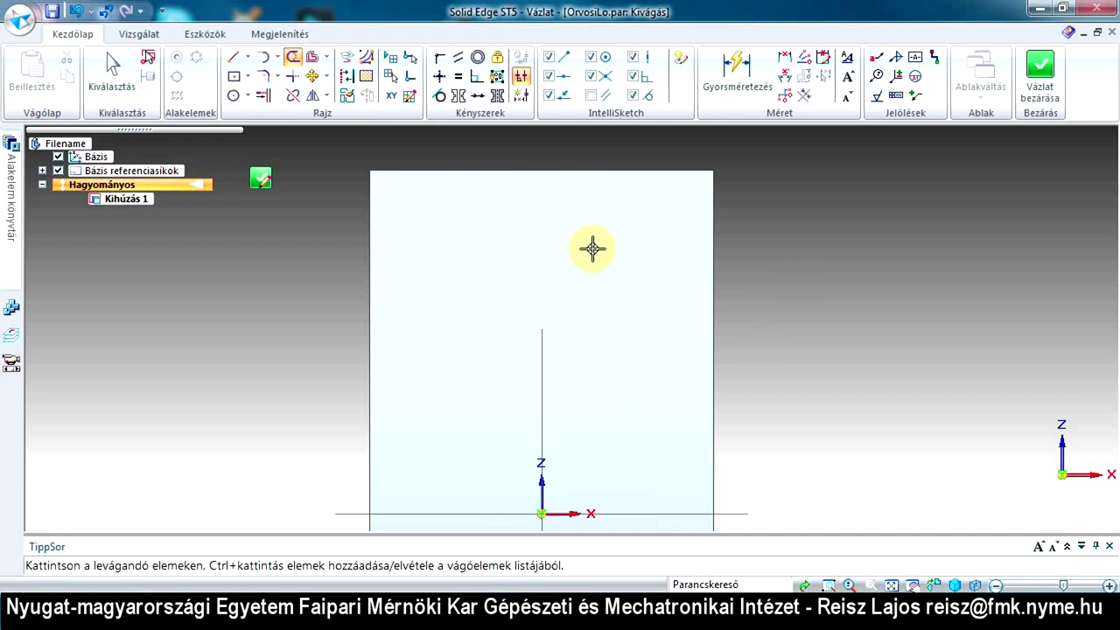
left_click(235, 97)
left_click_drag(421, 230, 463, 266)
Dimension the circle's diameter with Smart Dimension and set it to 20 mm
left_click(725, 77)
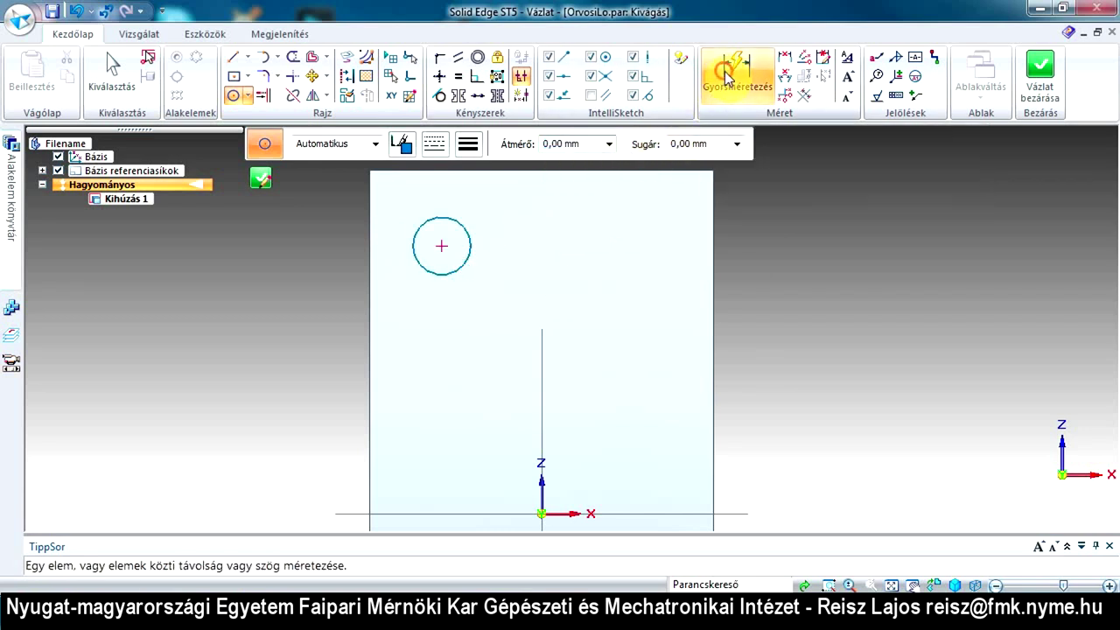
left_click(464, 230)
left_click(514, 229)
type("20")
key("Return")
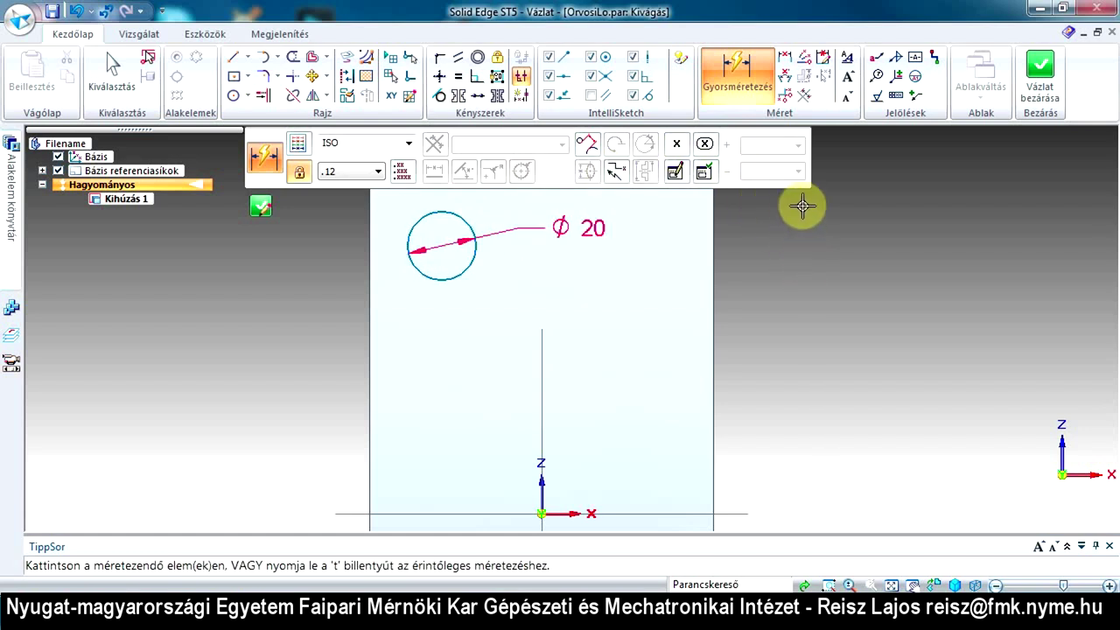
key("Escape")
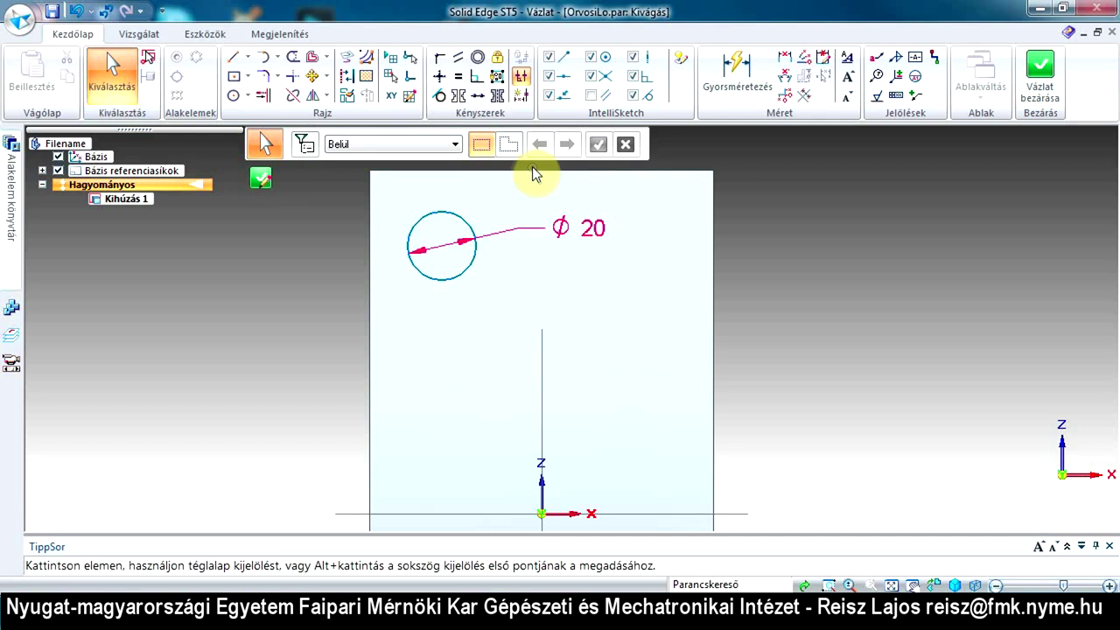
Dimension the horizontal distance from the face's left edge to the circle's centre with Distance Between and set it to 25 mm
left_click(785, 61)
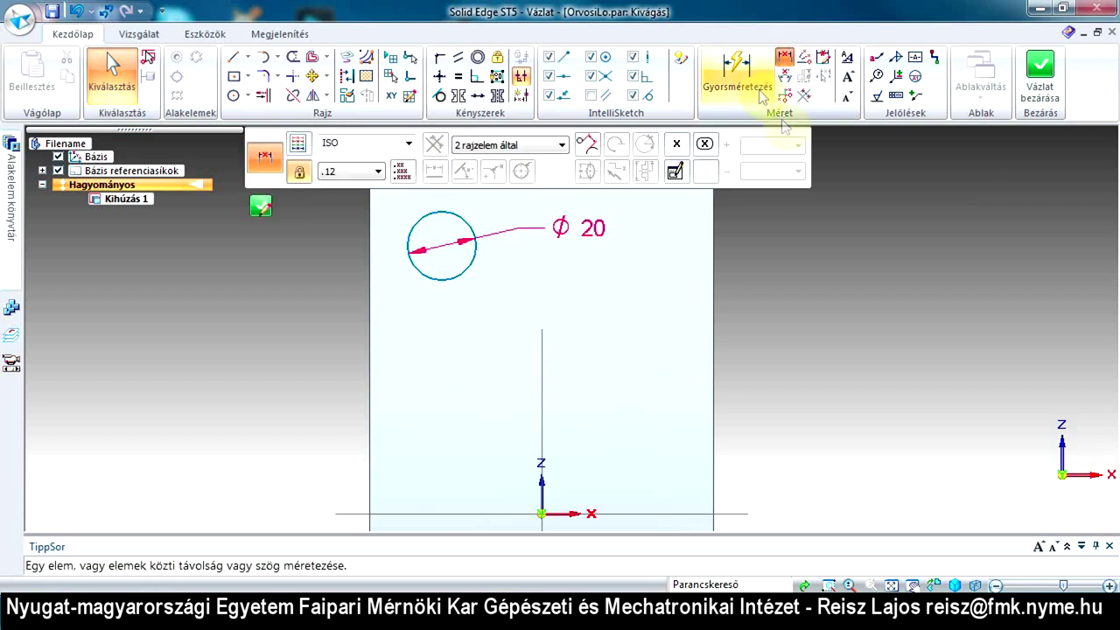
scroll(773, 350, "up", 1)
scroll(773, 350, "down", 3)
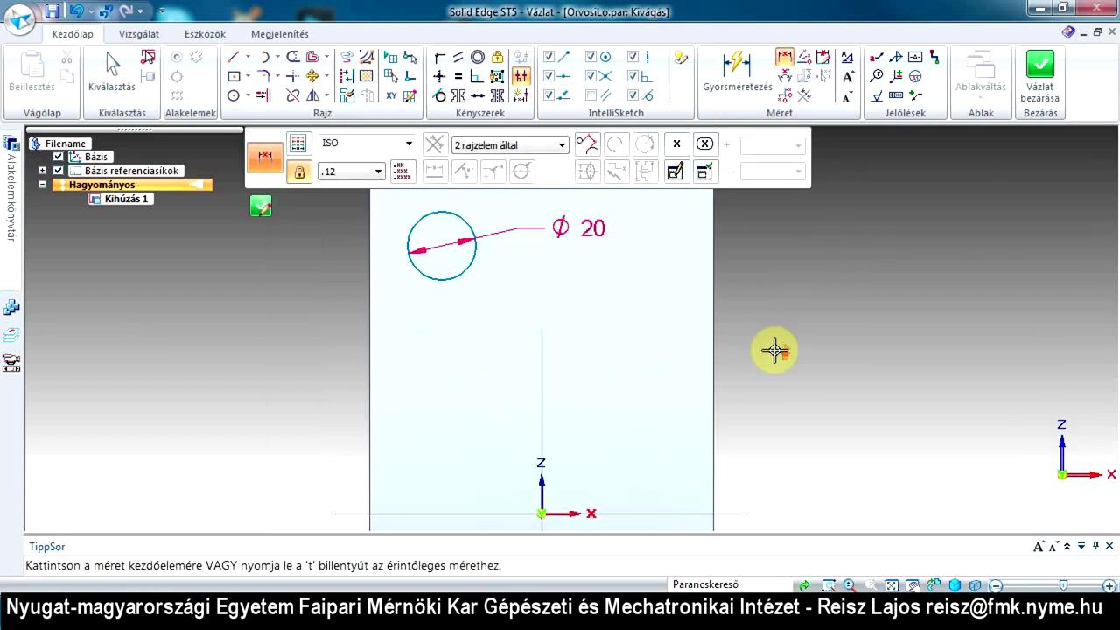
scroll(444, 213, "up", 2)
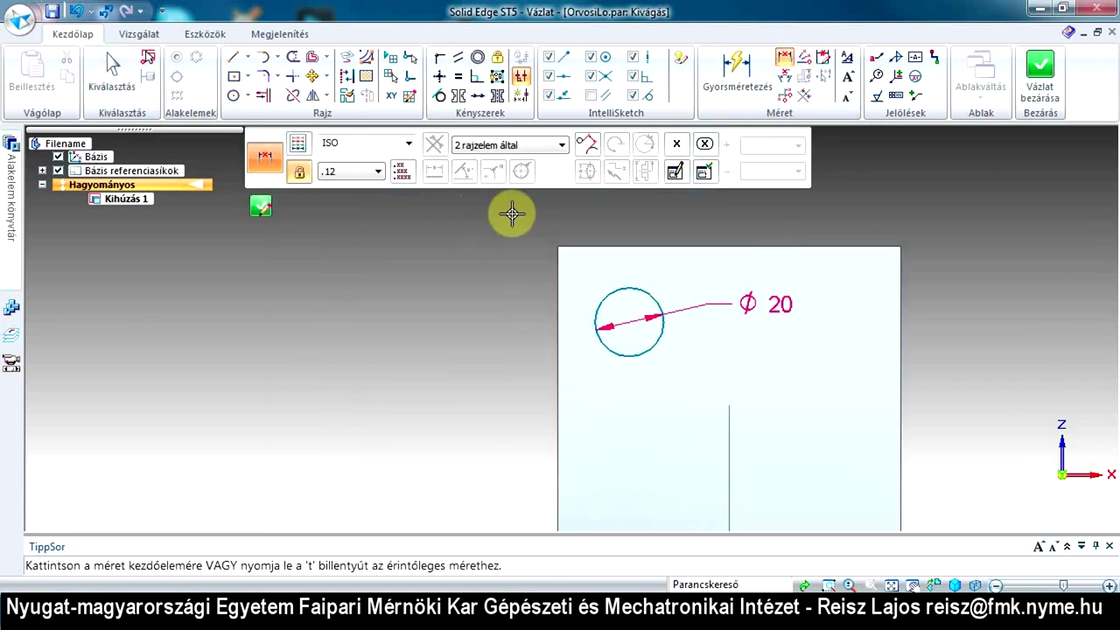
left_click(608, 246)
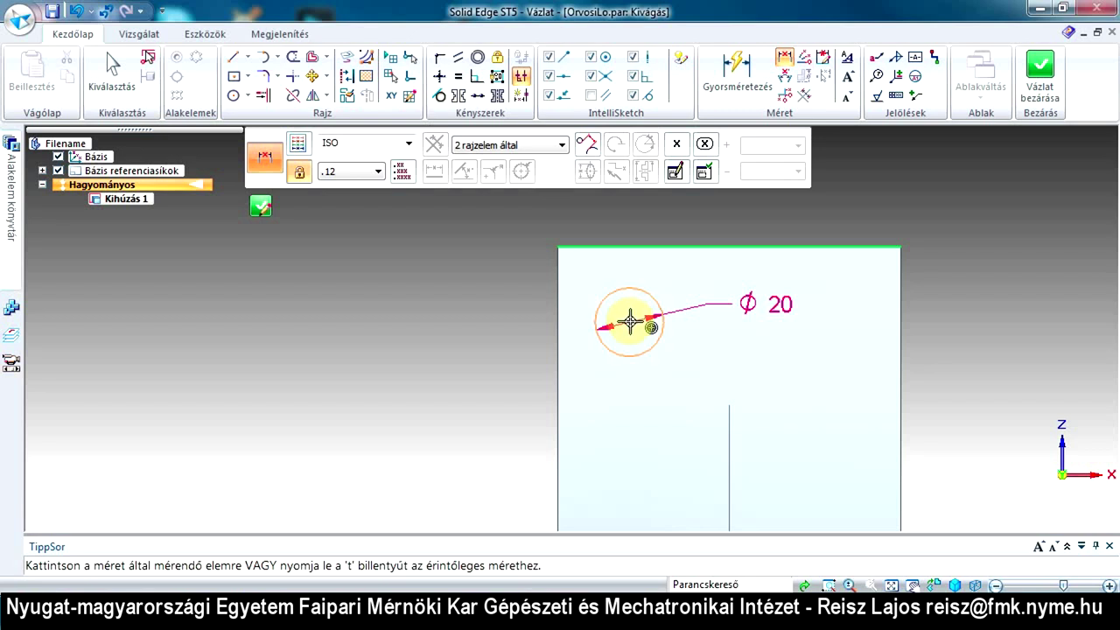
left_click(630, 319)
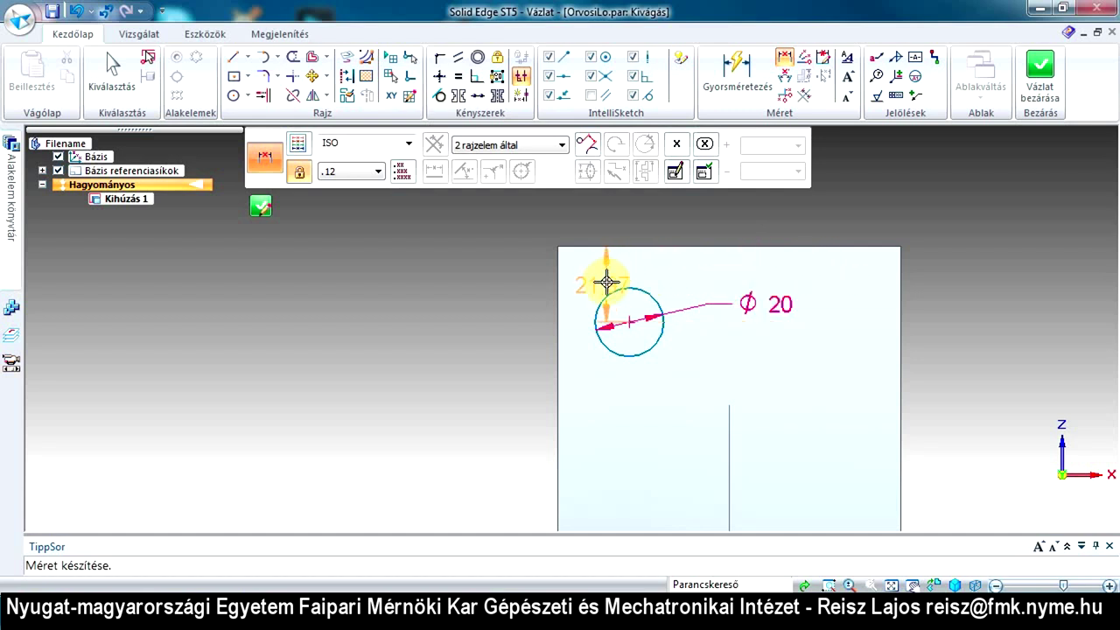
left_click(600, 322)
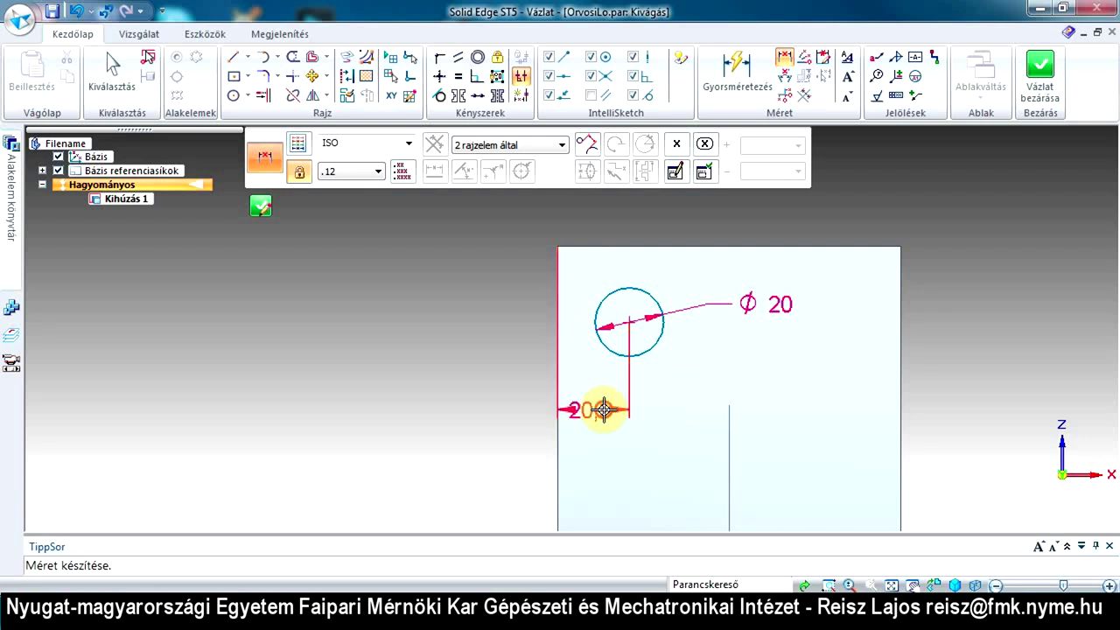
left_click(604, 410)
type("25")
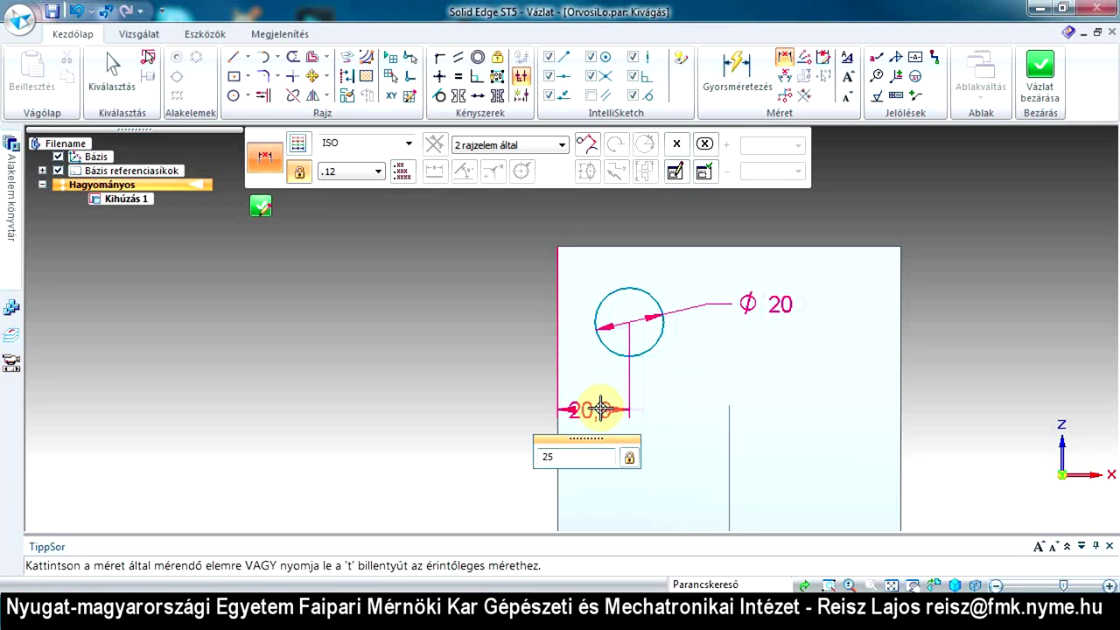
key("Return")
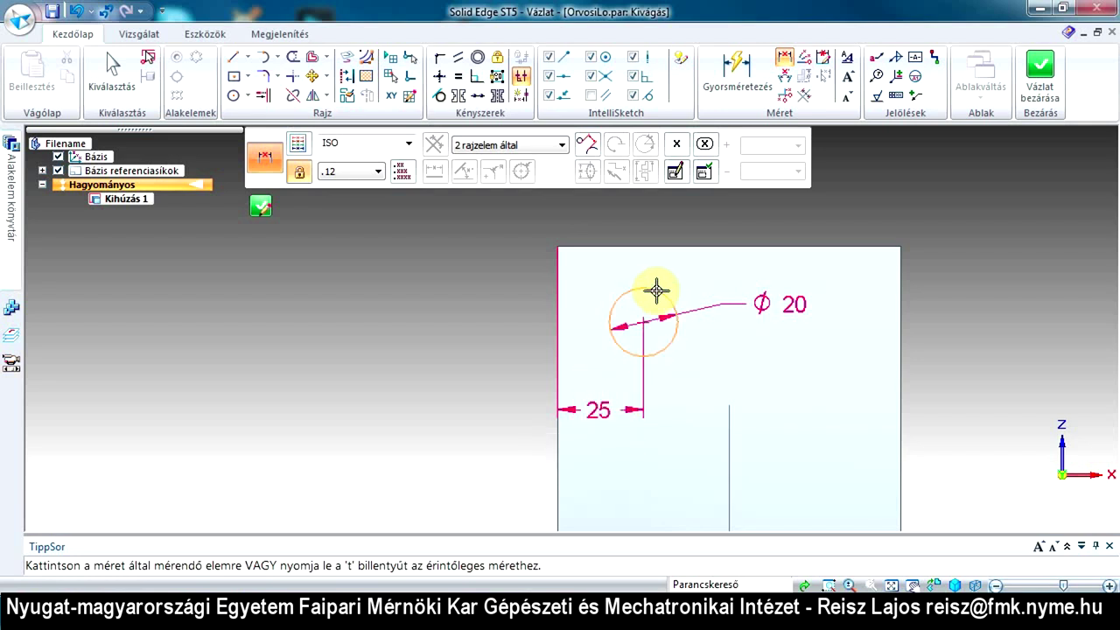
Try to add another distance dimension on the circle's outline and dismiss the message
left_click(674, 321)
left_click(700, 317)
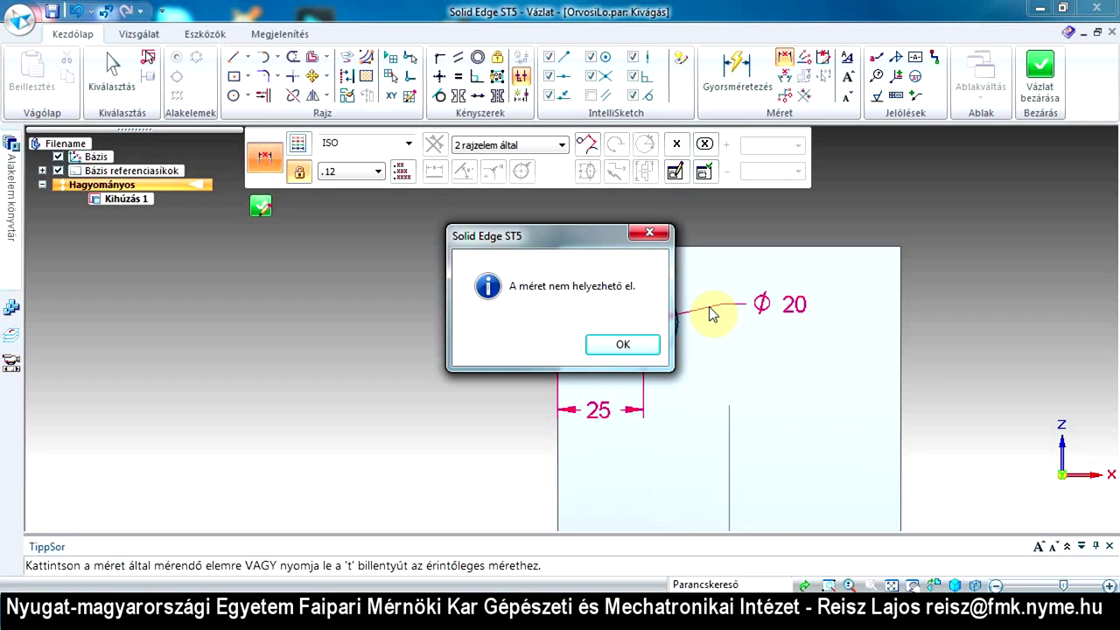
left_click(646, 350)
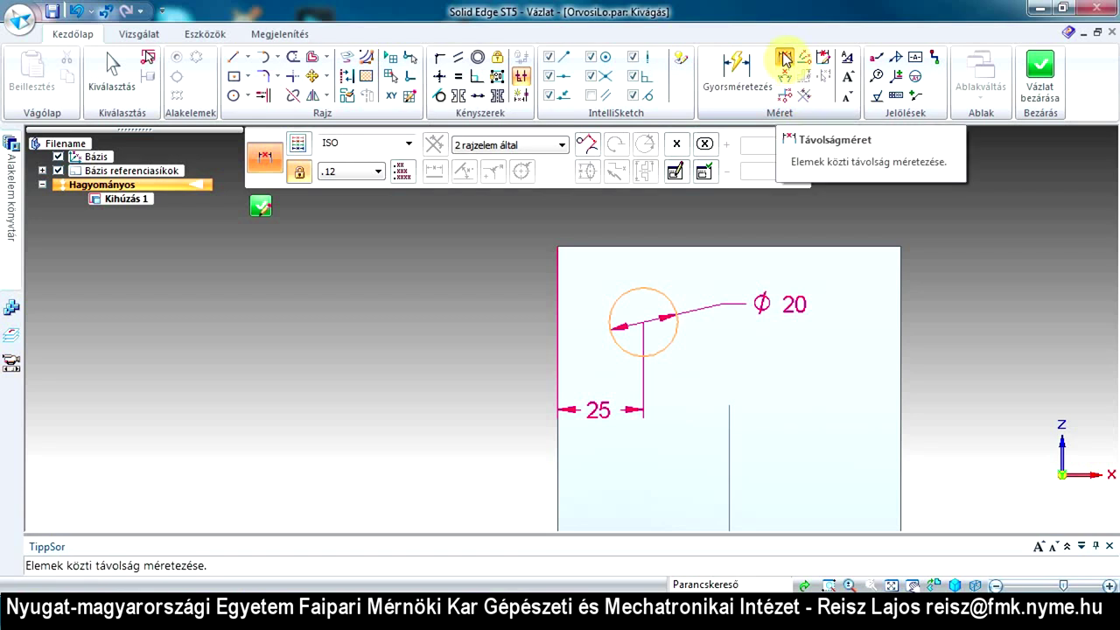
Add a second horizontal distance dimension from the face's left edge to the circle's centre, placed above the face
left_click(785, 58)
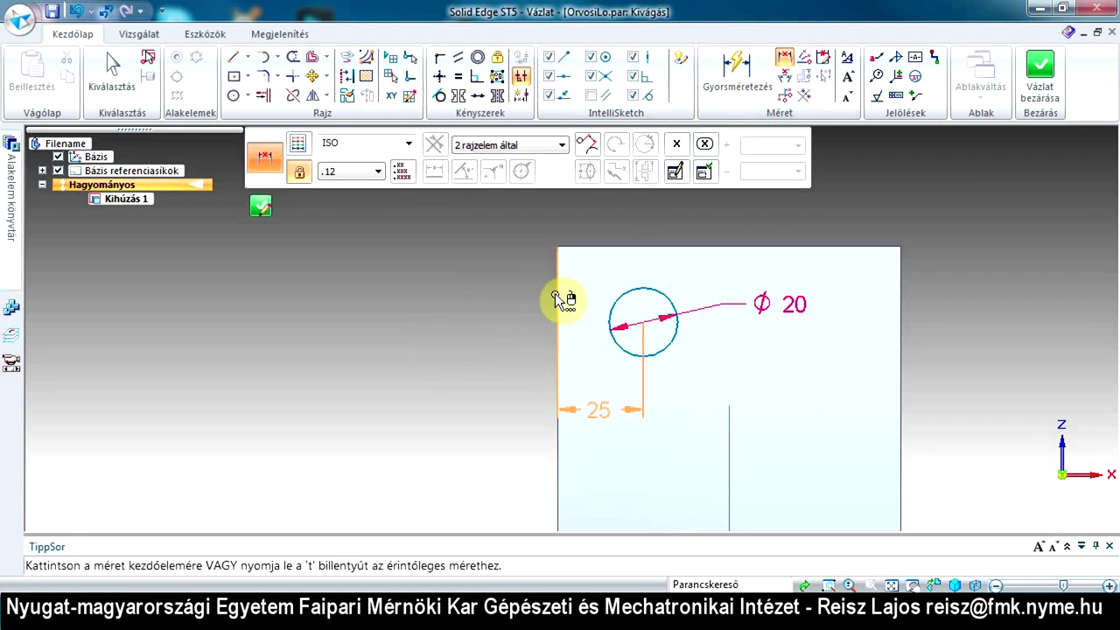
left_click(557, 451)
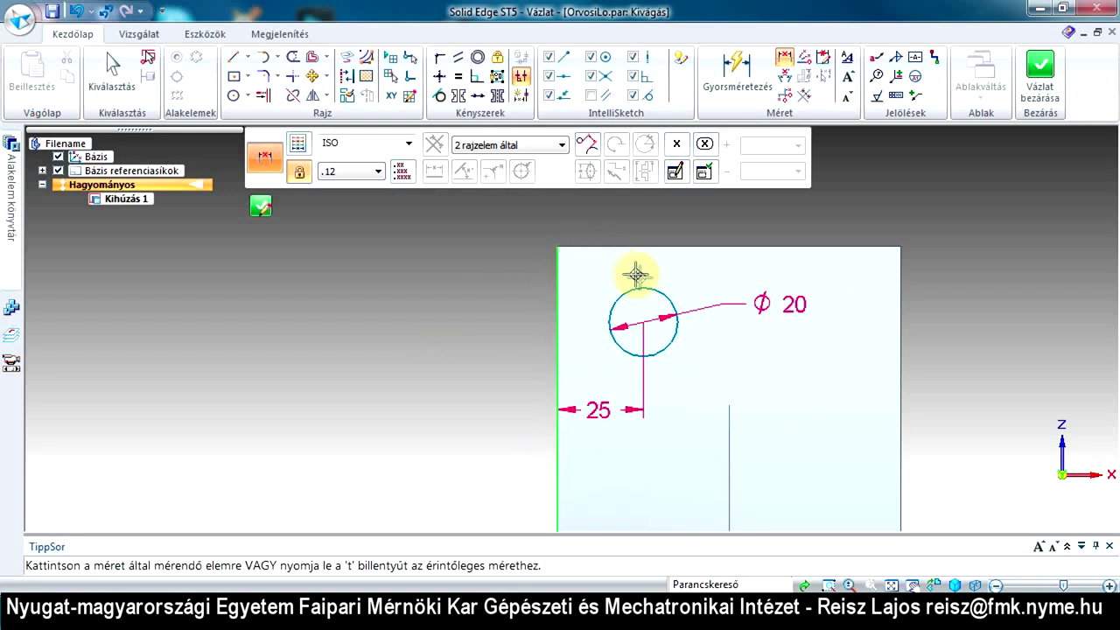
left_click(642, 318)
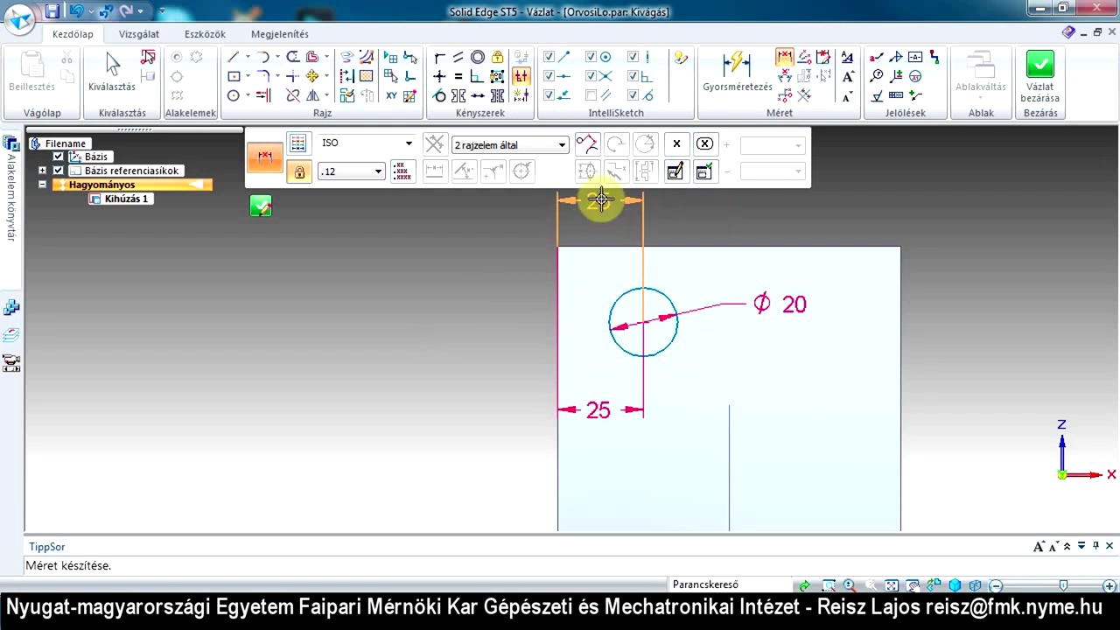
left_click(610, 222)
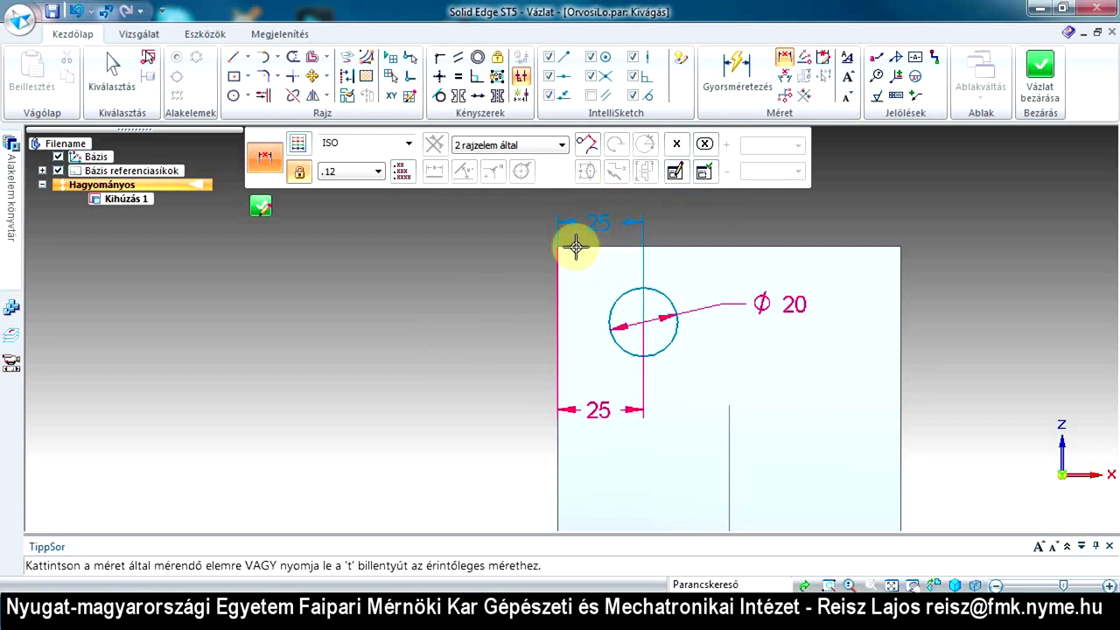
Stack a left-edge-to-origin distance dimension above the previous one, preview another to the upper-right corner, and leave the dimension command
scroll(547, 340, "up", 1)
scroll(546, 336, "down", 2)
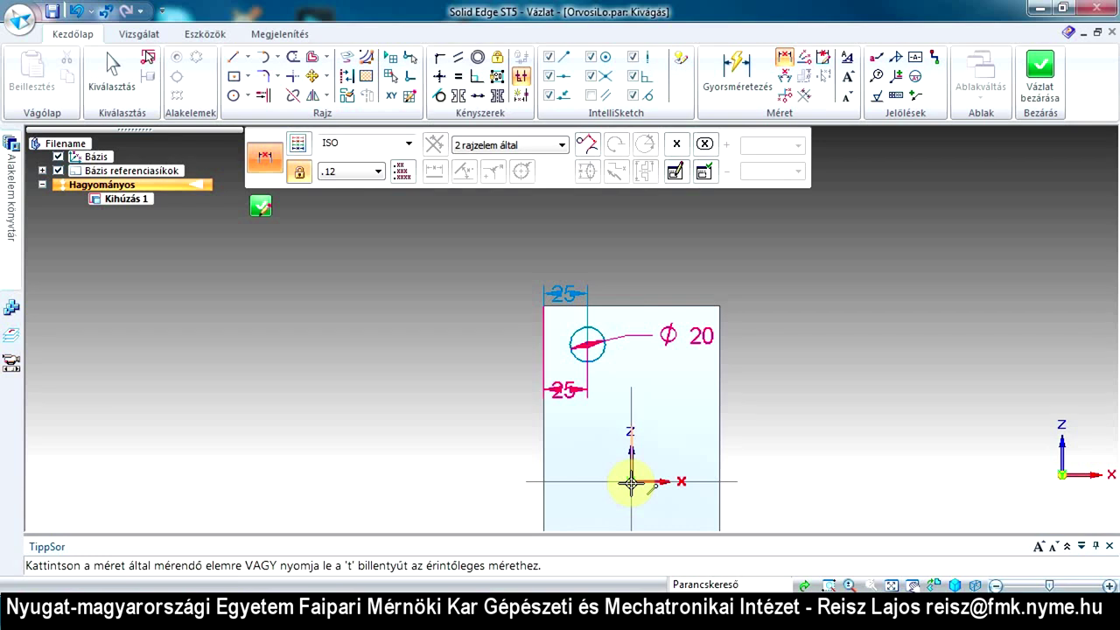
left_click(631, 482)
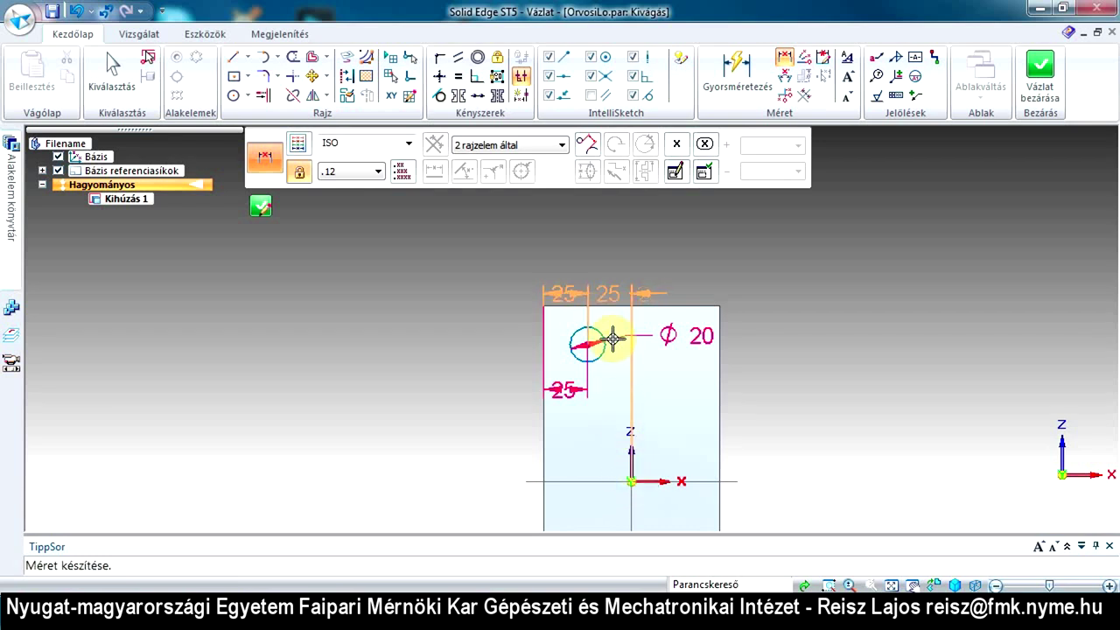
left_click(615, 280)
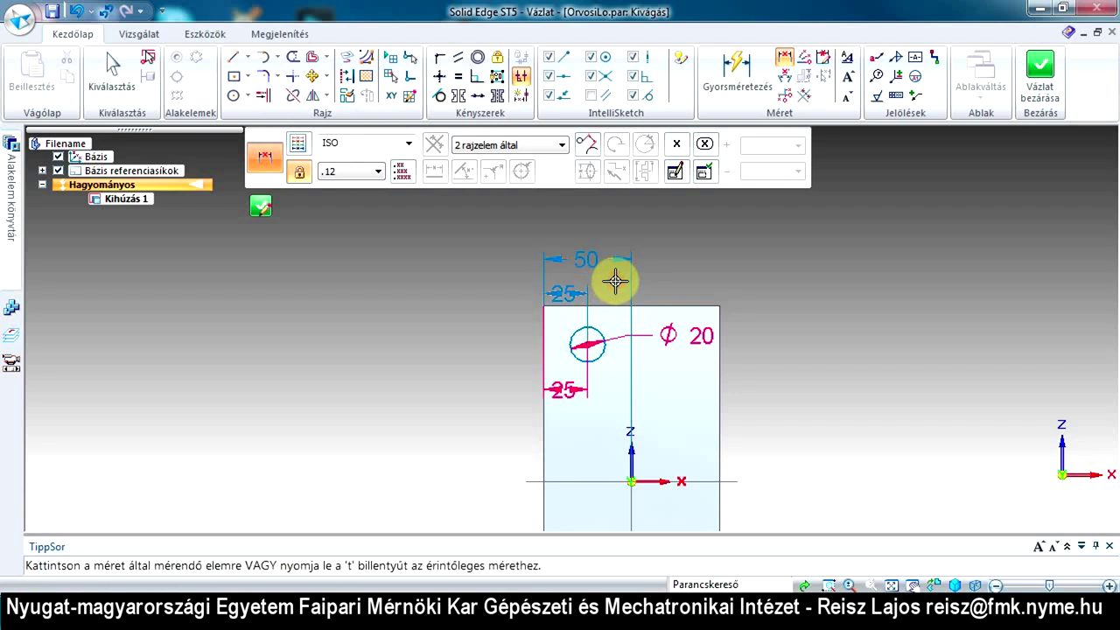
left_click(718, 306)
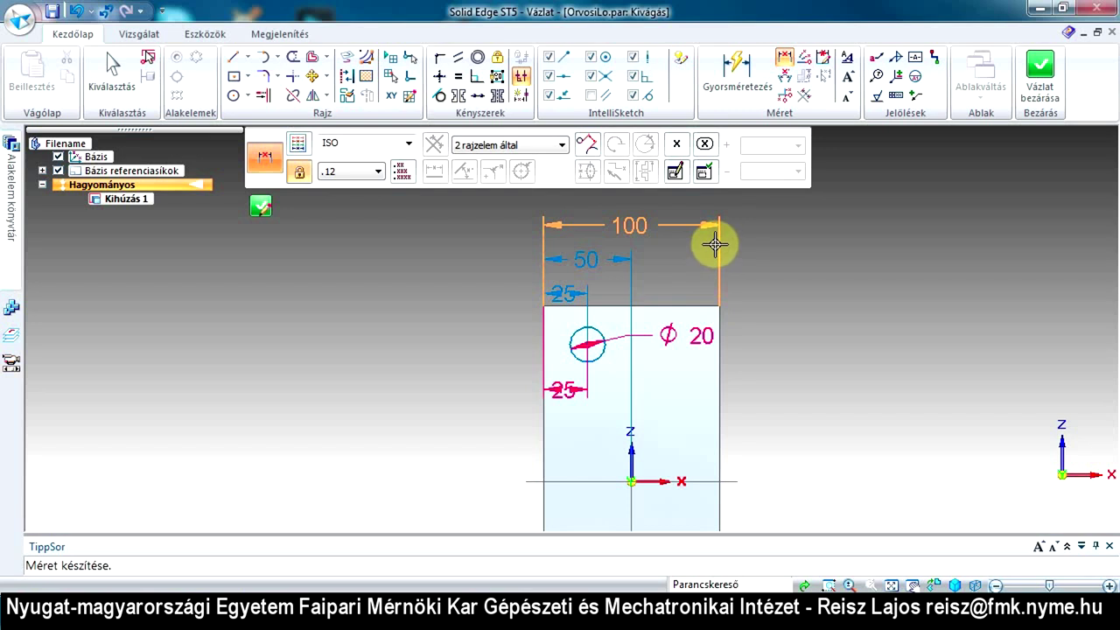
left_click(715, 246)
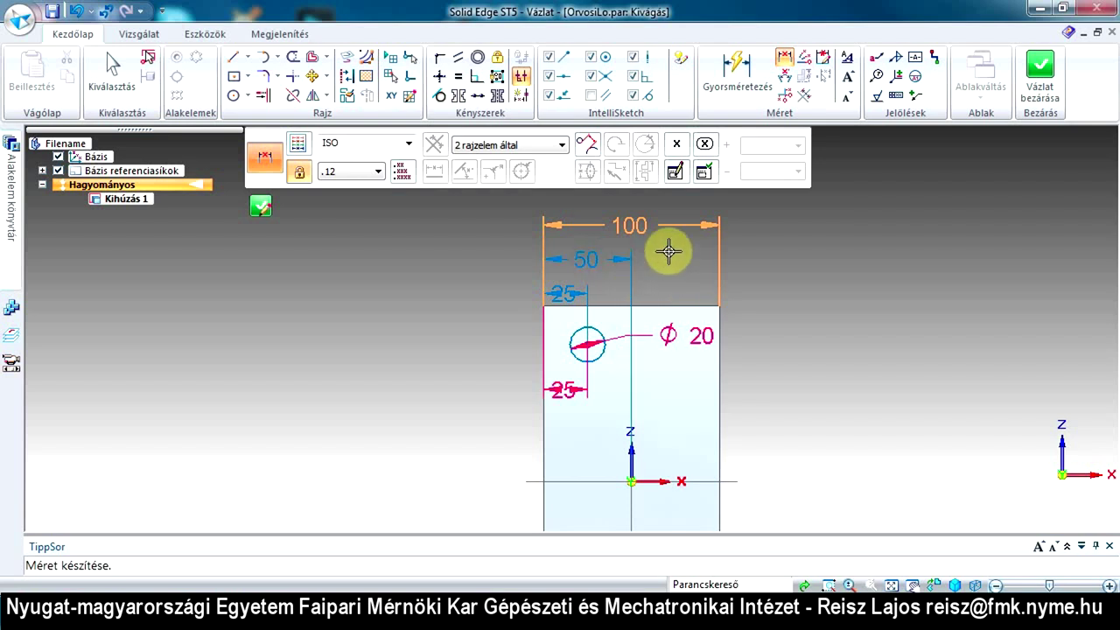
key("Escape")
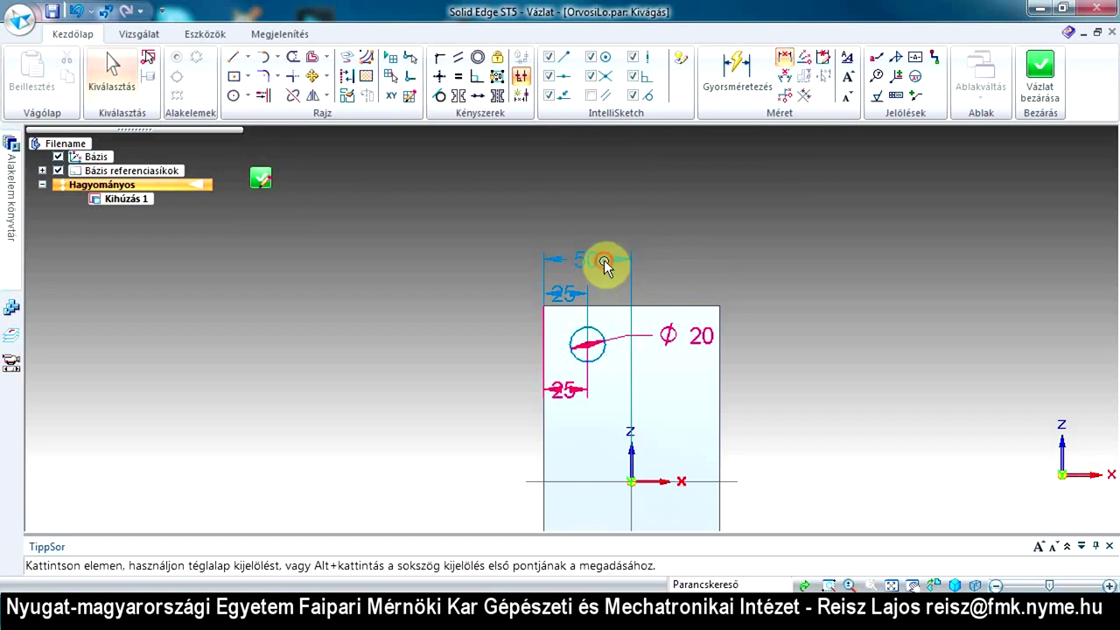
Delete the two stacked distance dimensions above the face
left_click(603, 264)
key("Delete")
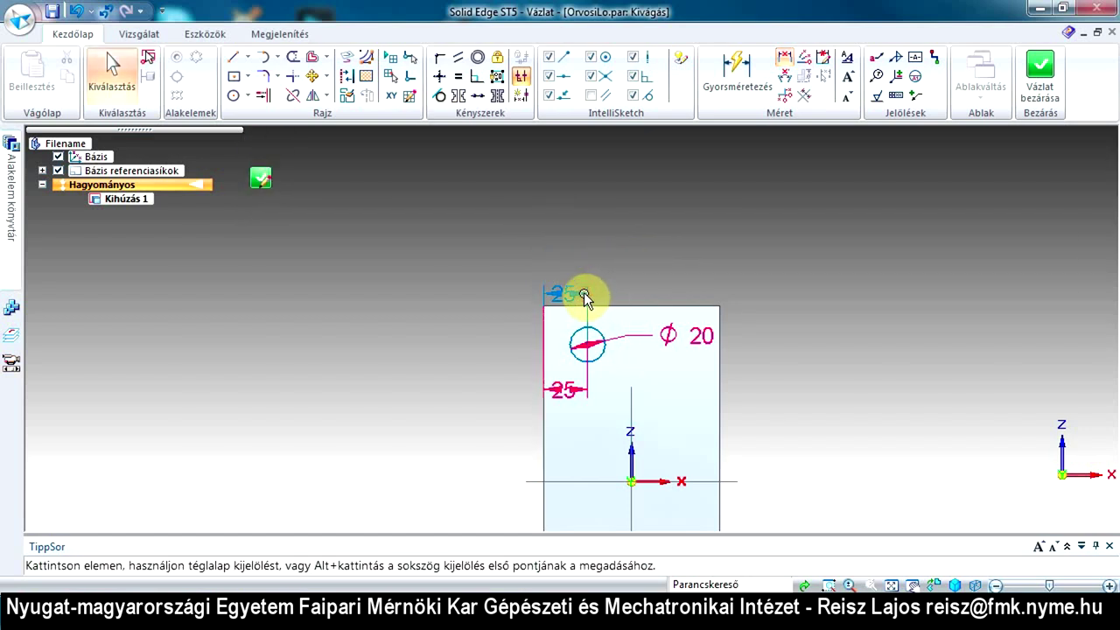
left_click(603, 298)
key("Delete")
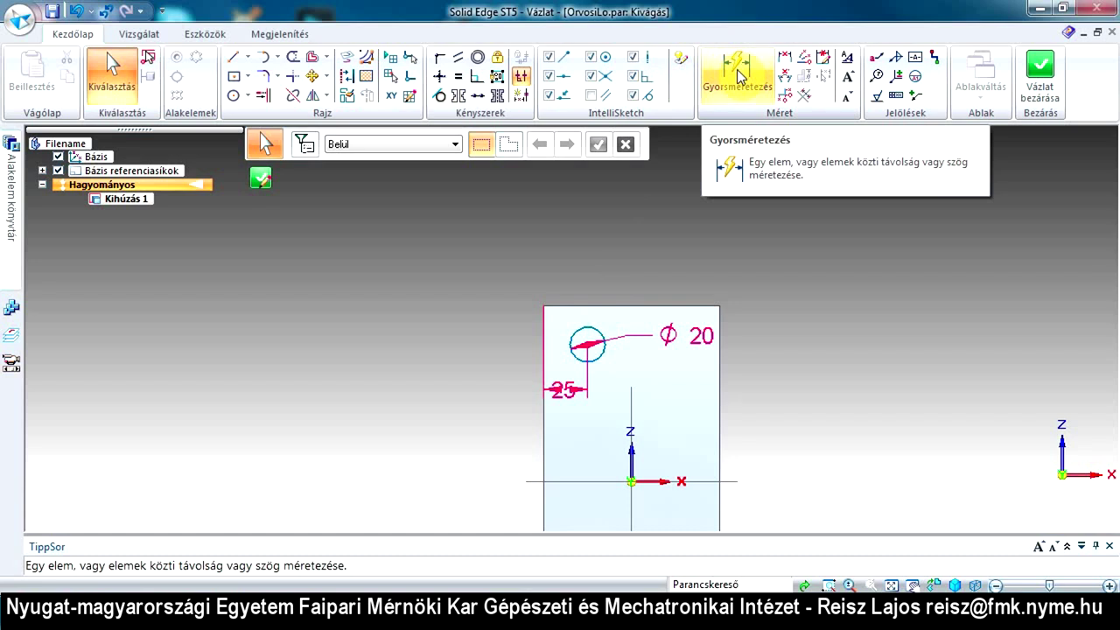
Dimension the circle's centre 25 mm from the face's top edge with Smart Dimension and close the sketch
left_click(737, 69)
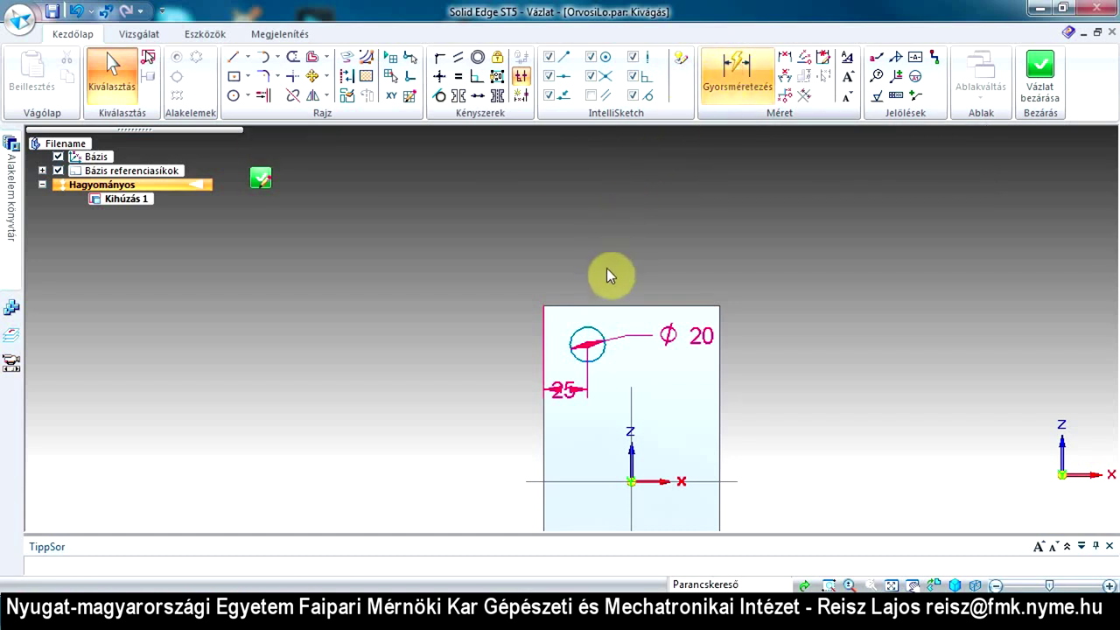
left_click(597, 303)
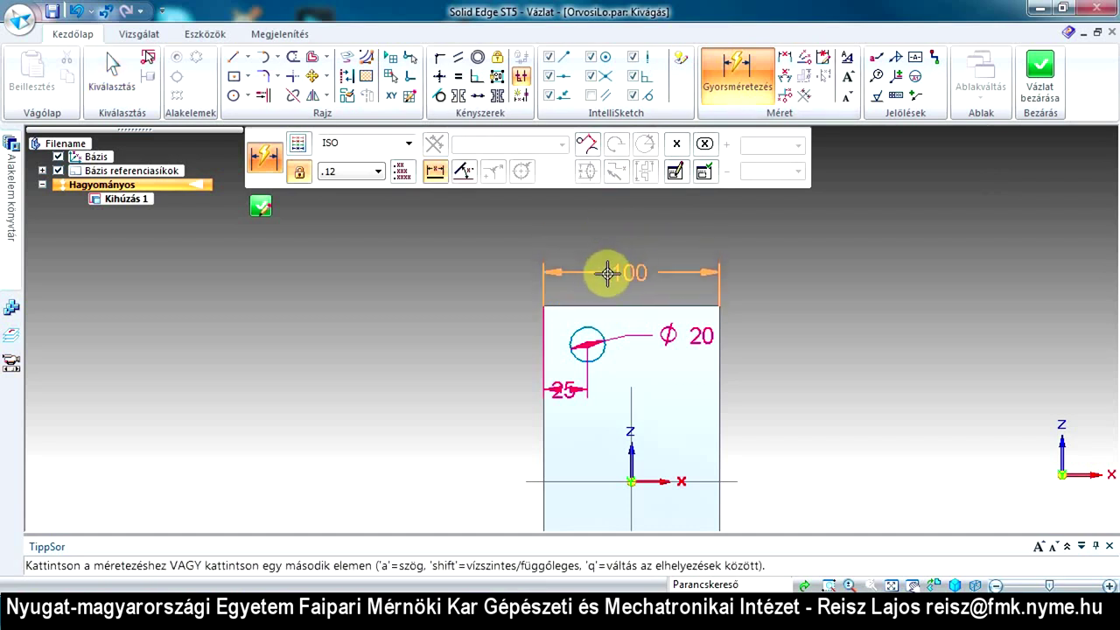
left_click(588, 343)
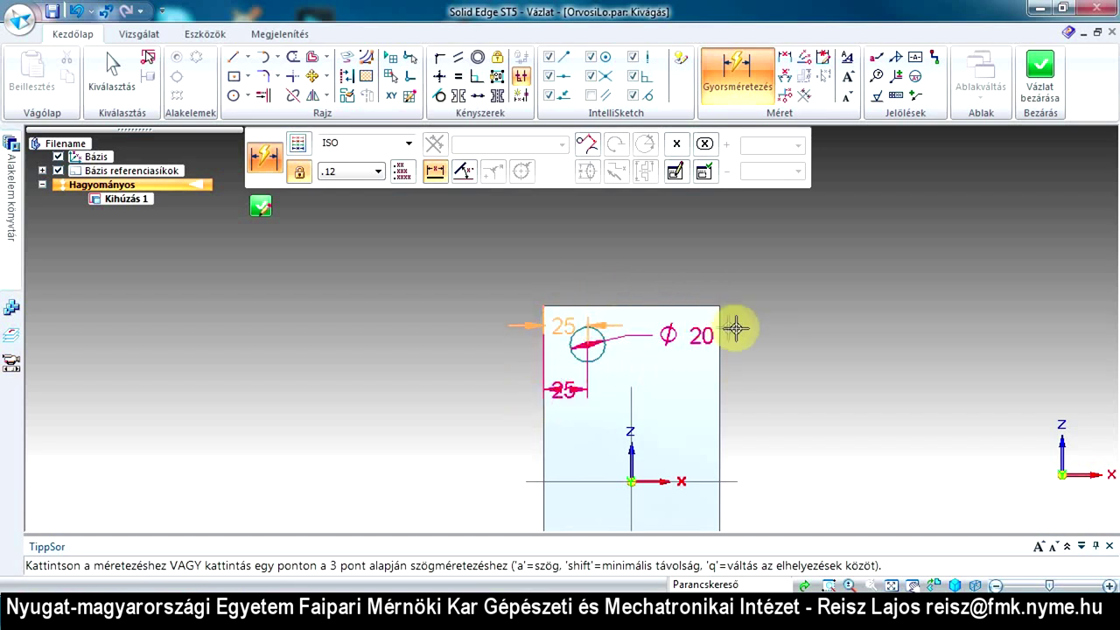
left_click(506, 325)
type("25")
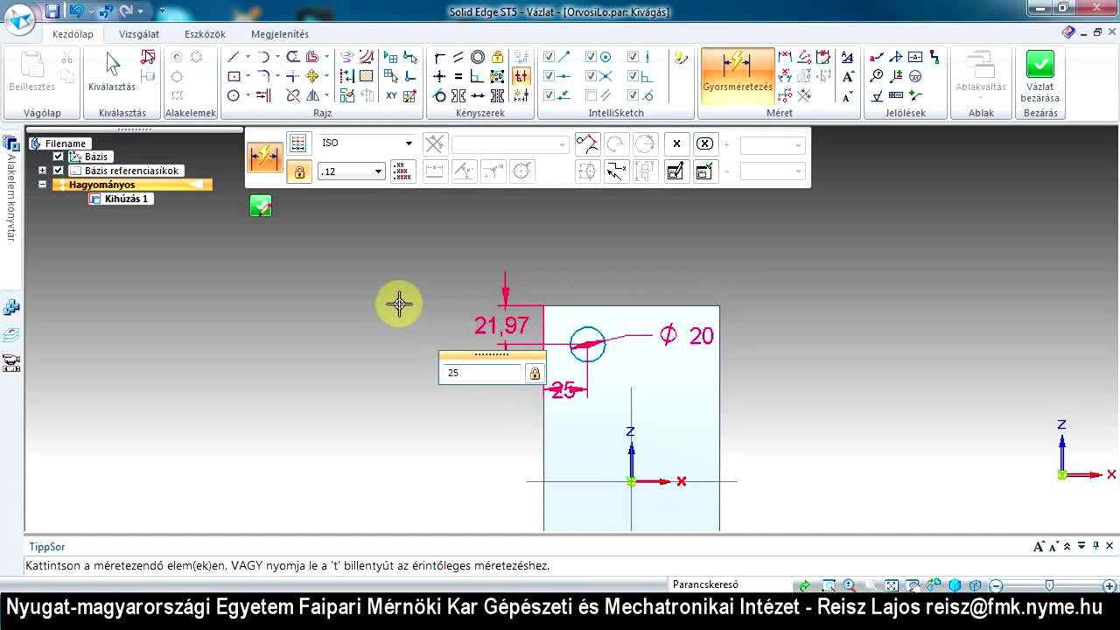
key("Return")
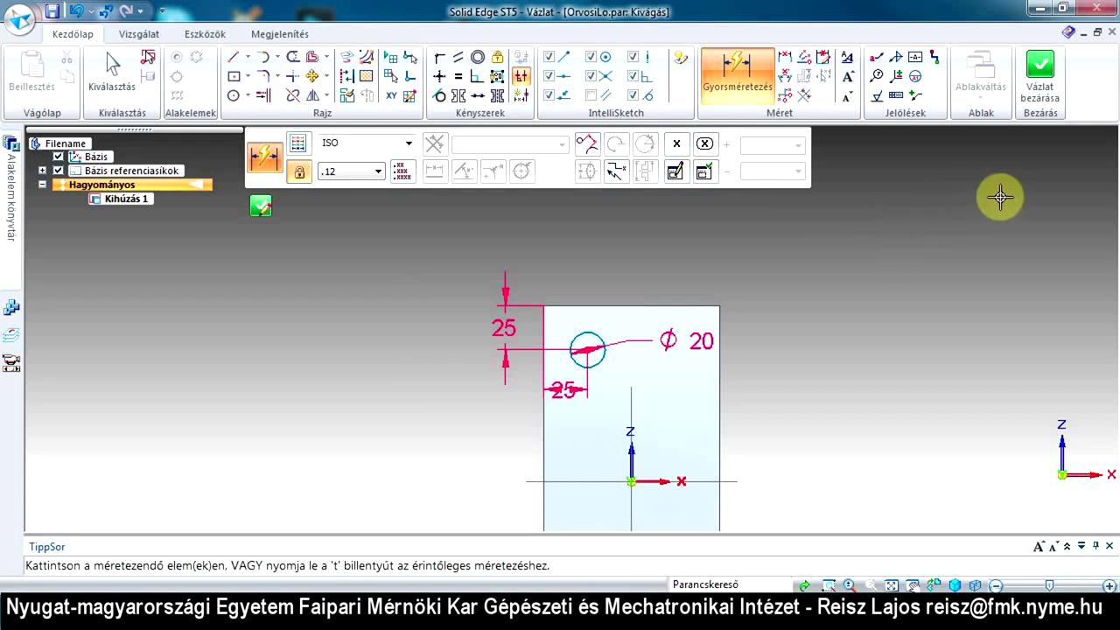
left_click(1040, 83)
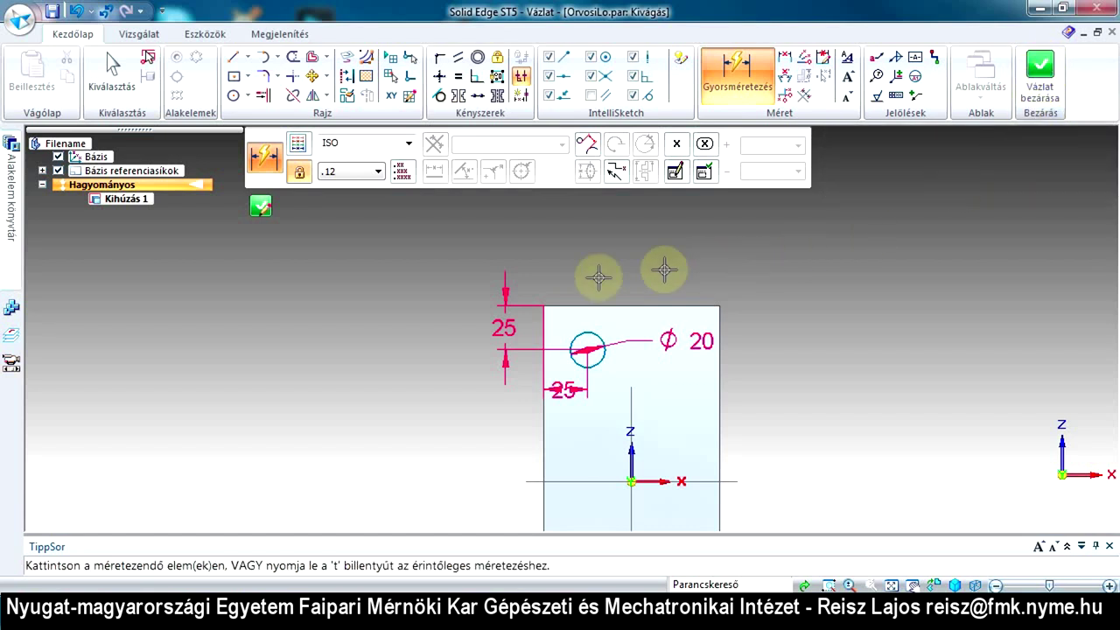
left_click(262, 207)
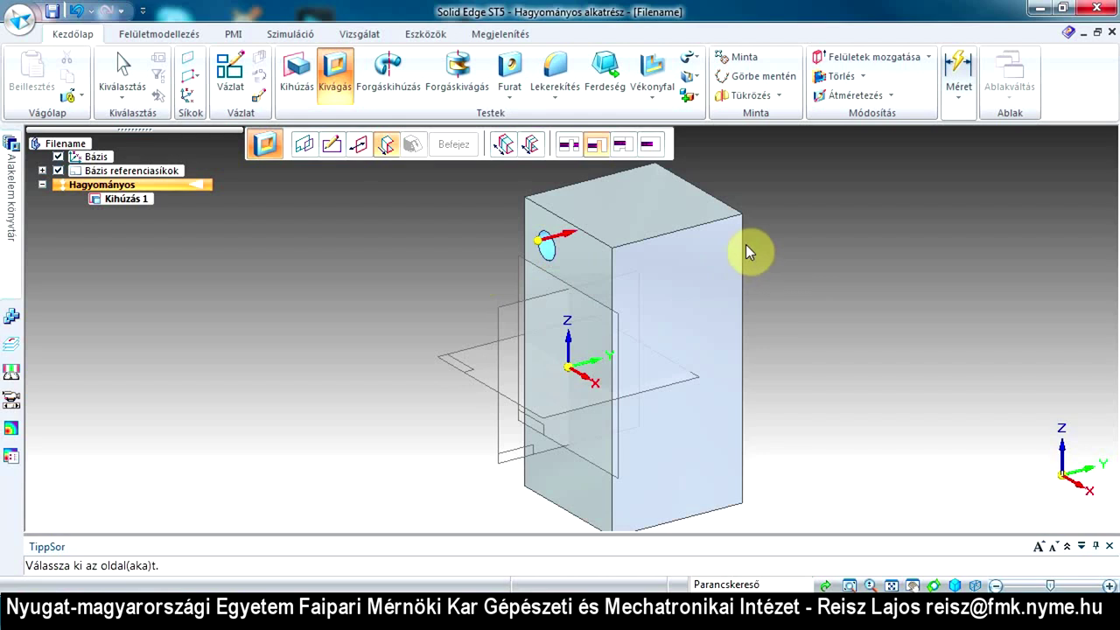
Try the non-symmetric and symmetric extent options for the circular cutout
left_click(540, 250)
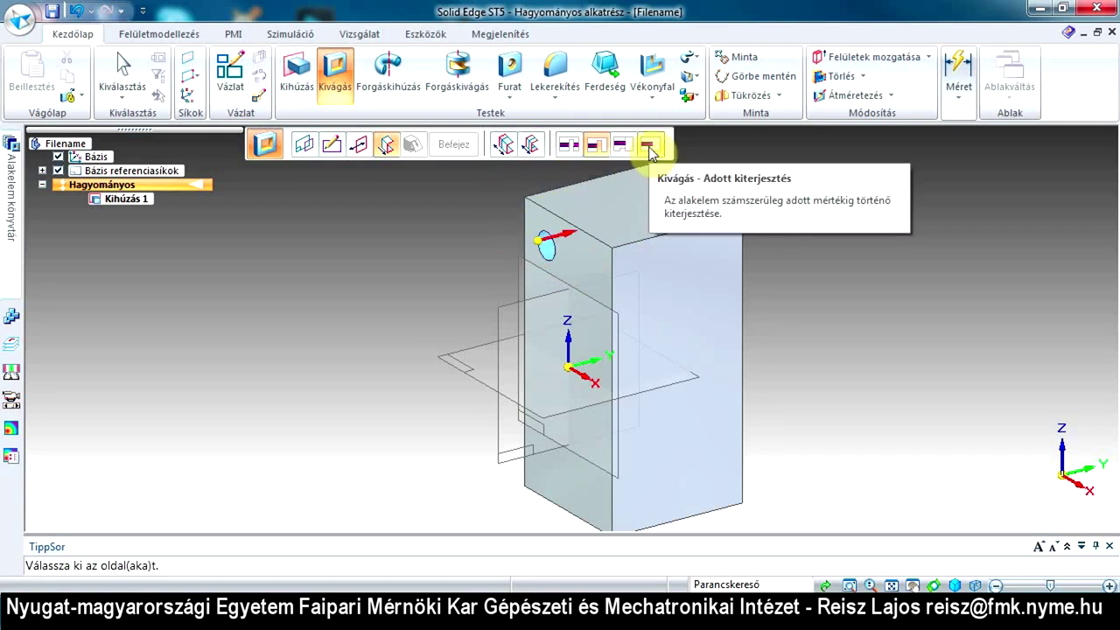
left_click(505, 145)
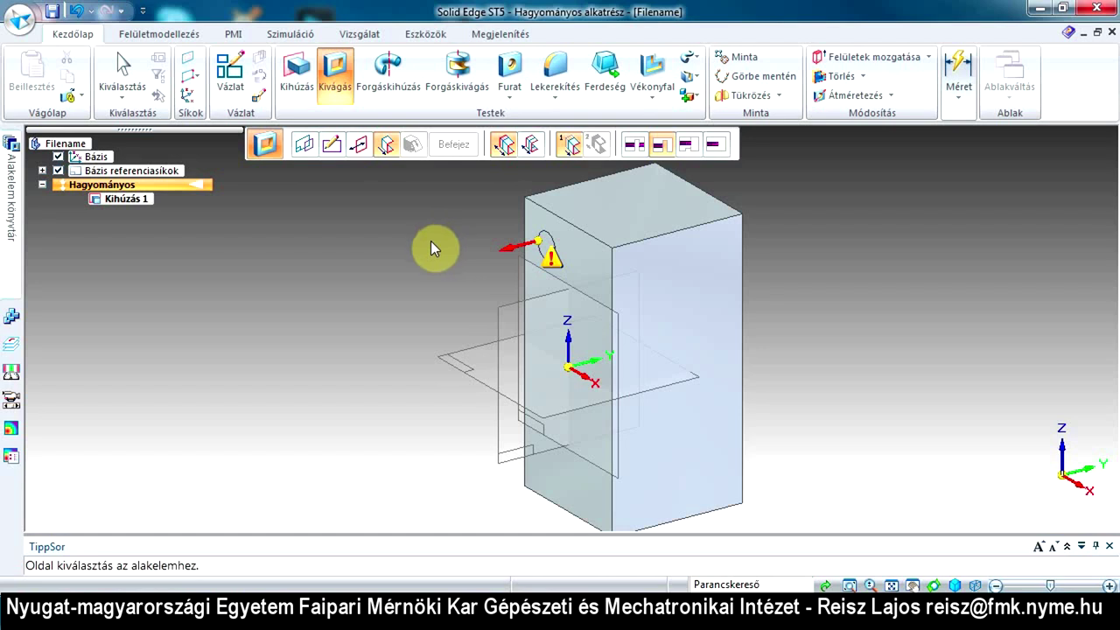
left_click(532, 147)
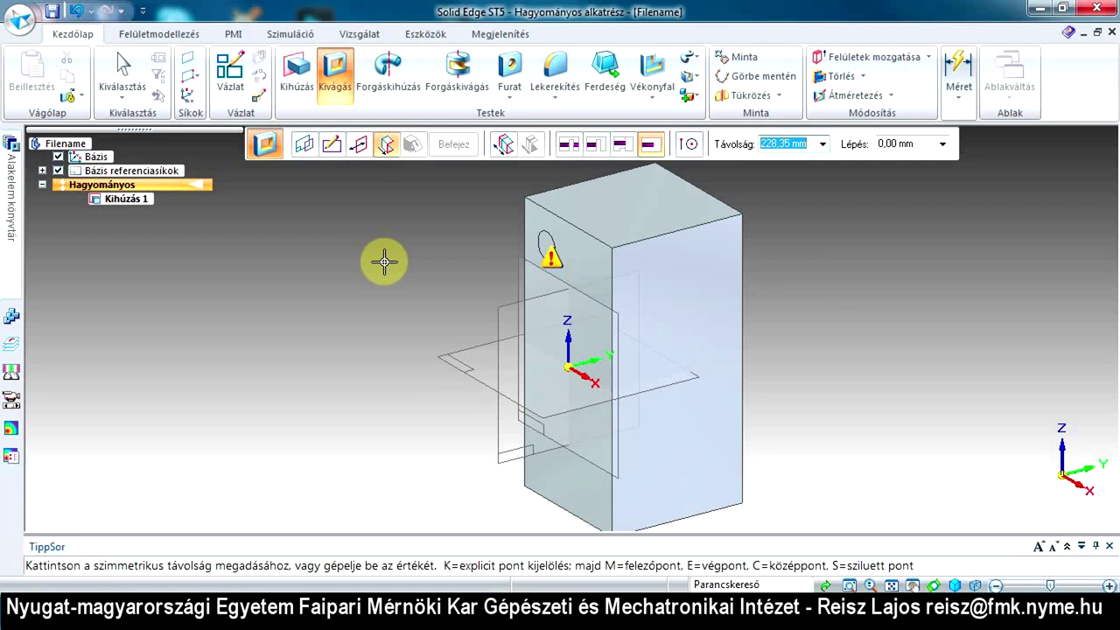
Try the through-all and finite extents for the circular cutout, switching the symmetric option off and on again
left_click(567, 147)
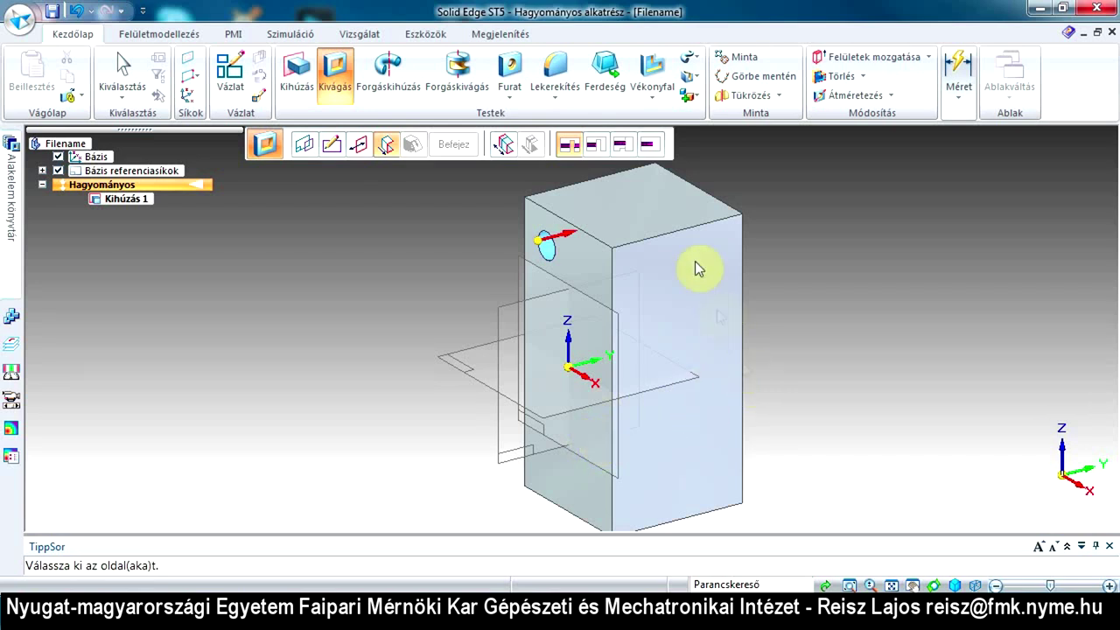
left_click(650, 146)
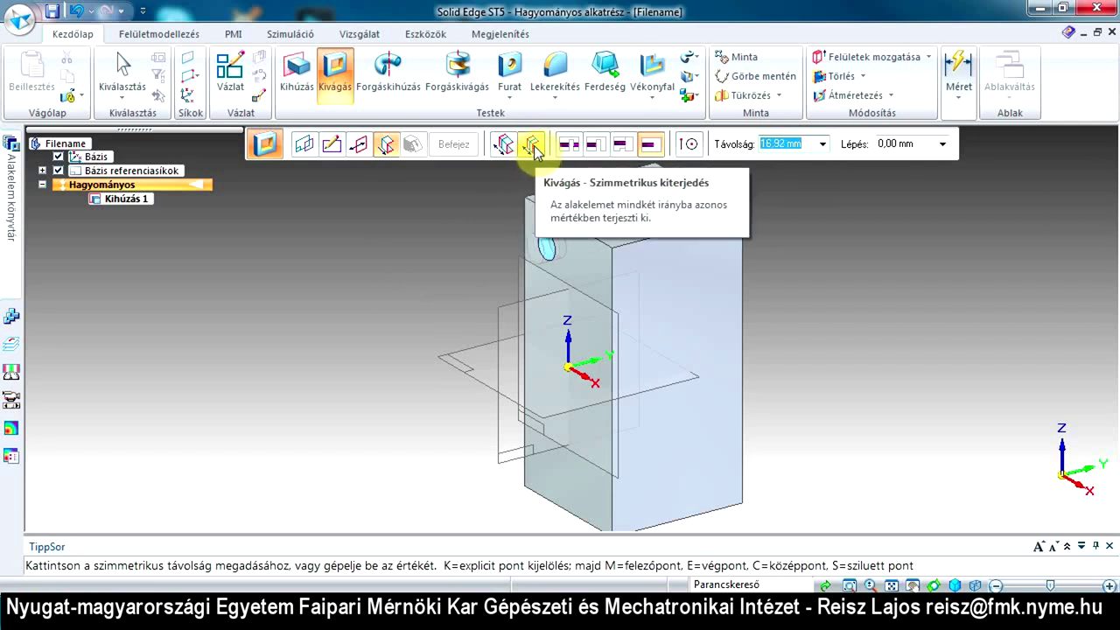
left_click(535, 149)
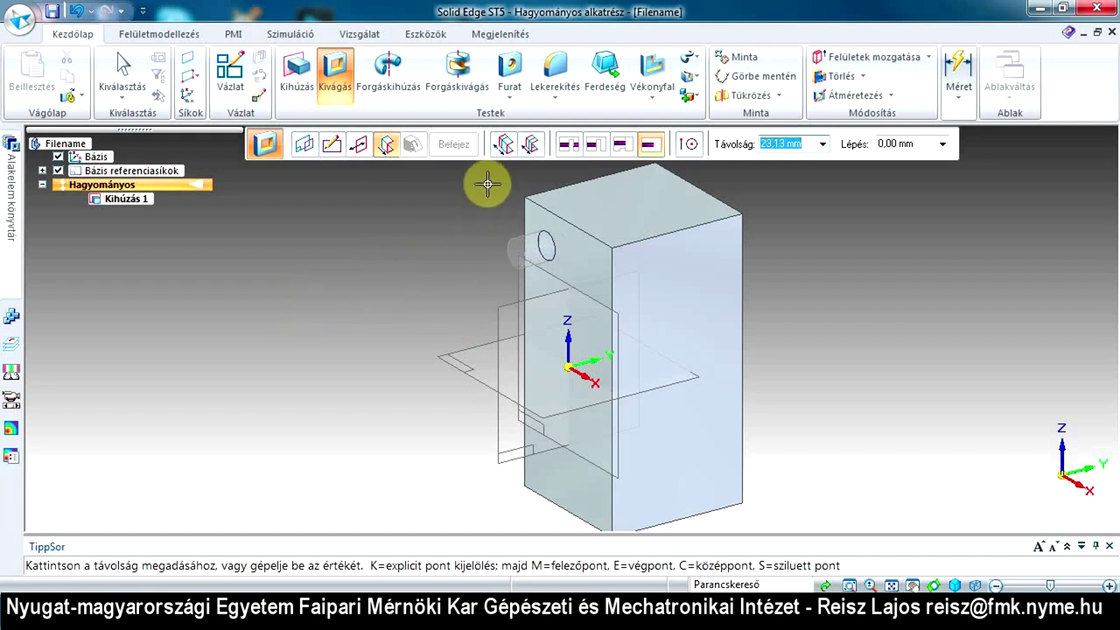
left_click(532, 144)
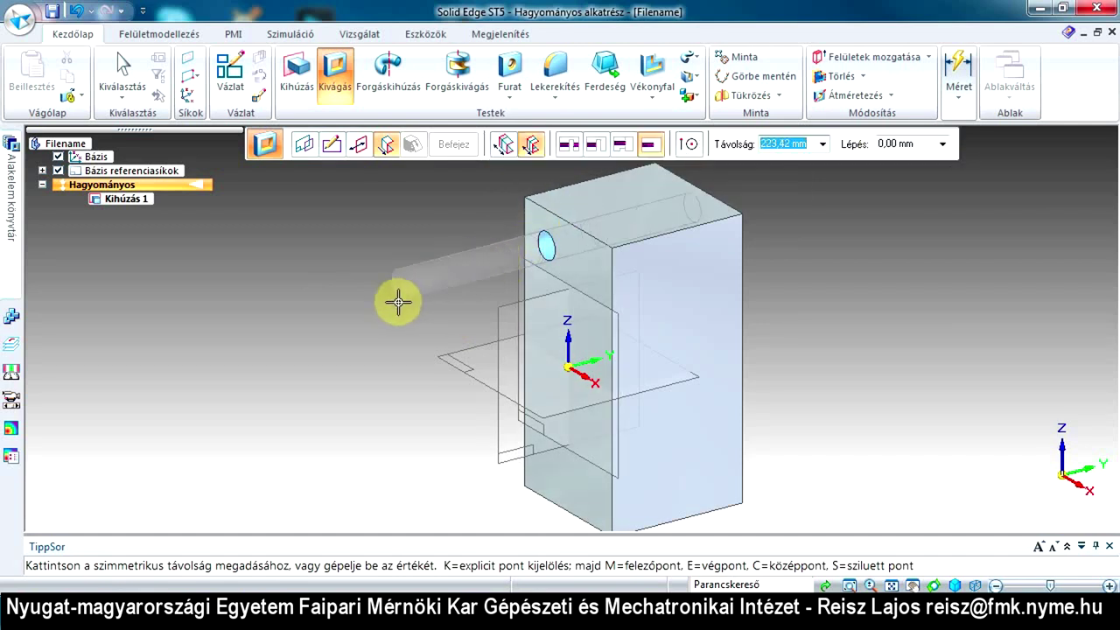
Cut the circle non-symmetrically 50 mm deep into the block and finish the cutout
left_click(532, 144)
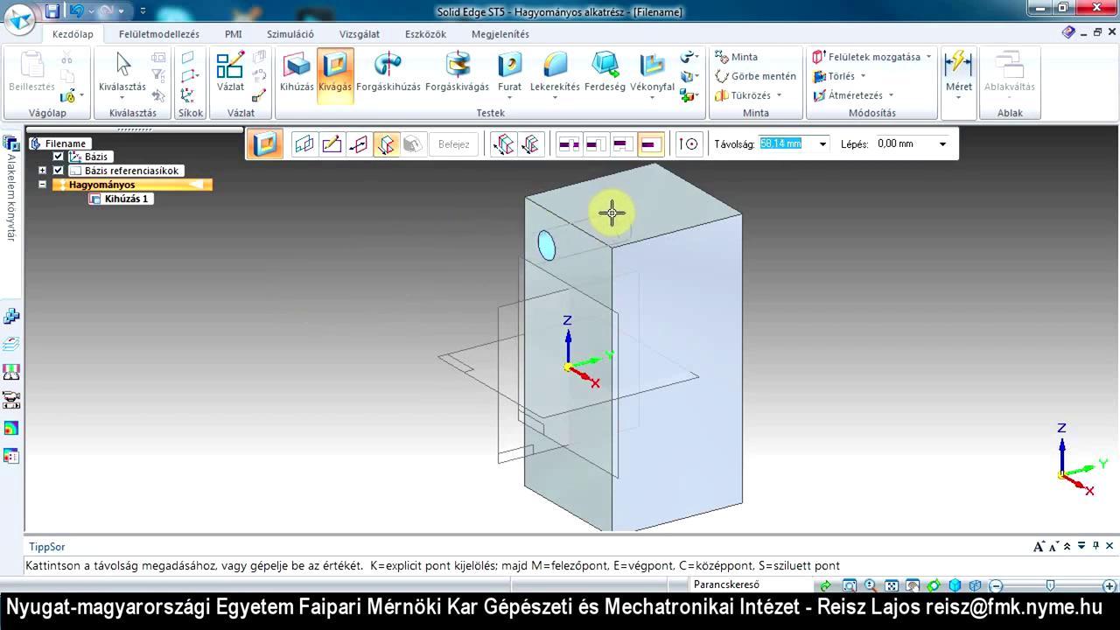
type("50")
key("Tab")
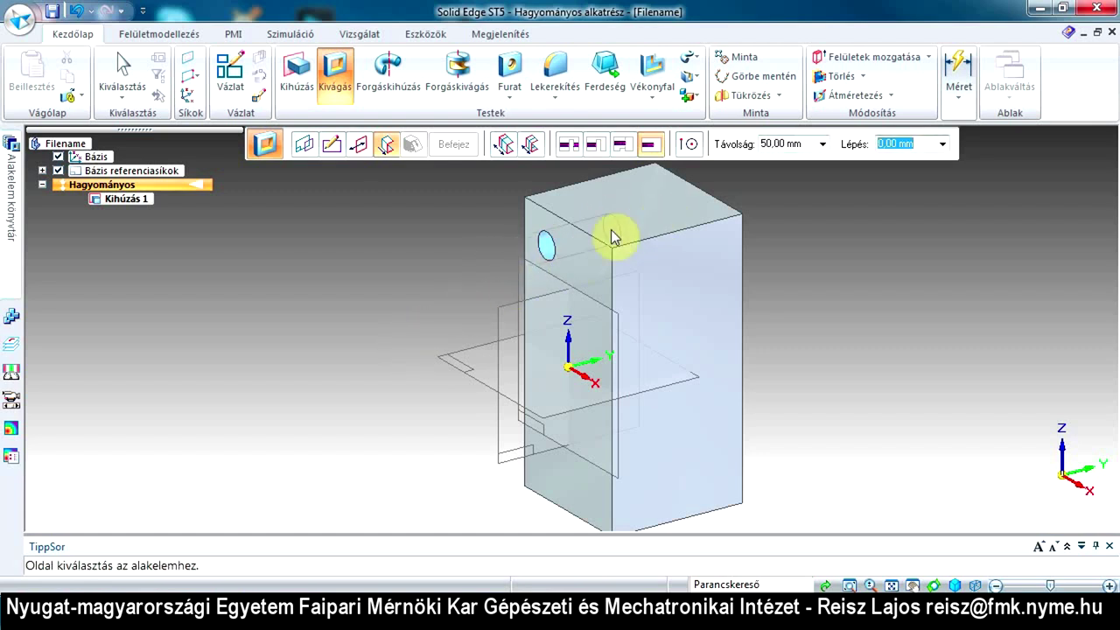
left_click(637, 205)
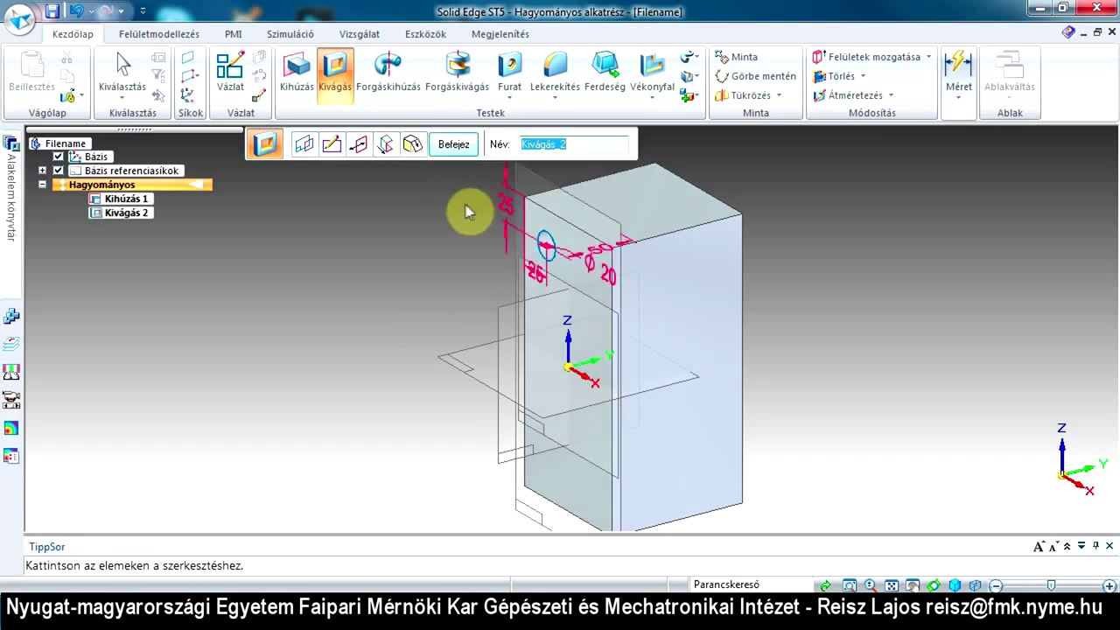
left_click(454, 147)
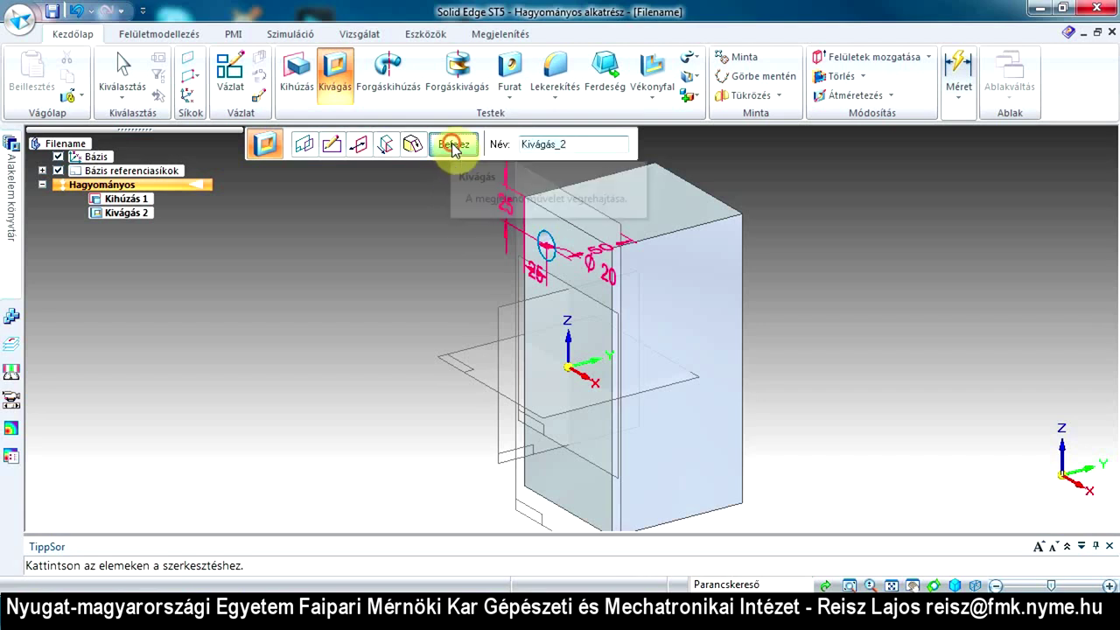
Hide the reference planes and the base coordinate system to show only the solid block
middle_click_drag(411, 304, 591, 205)
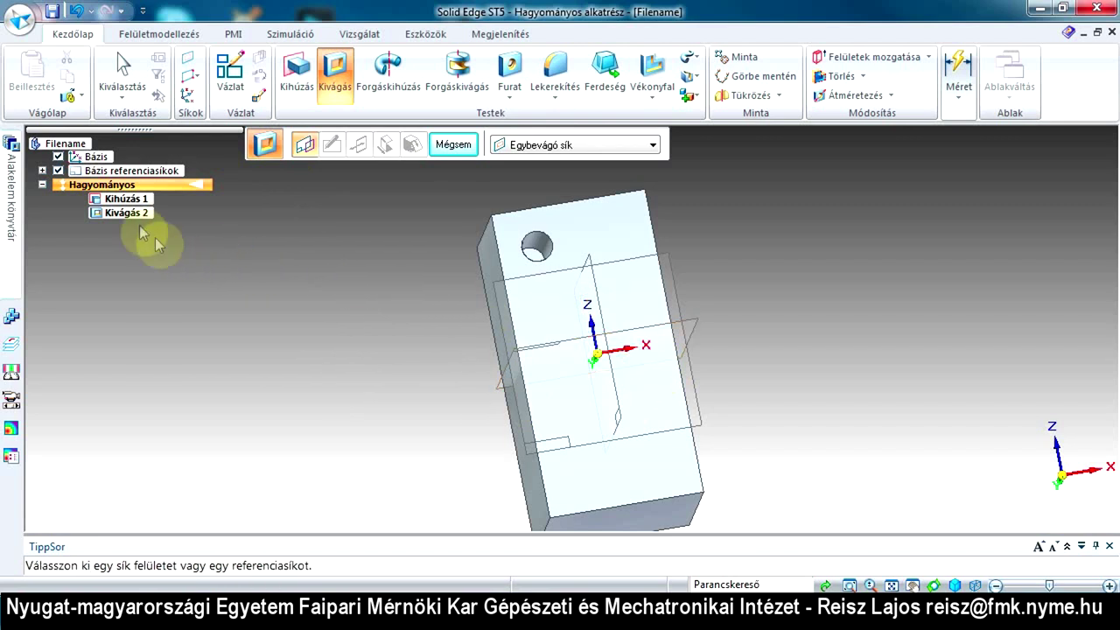
left_click(59, 172)
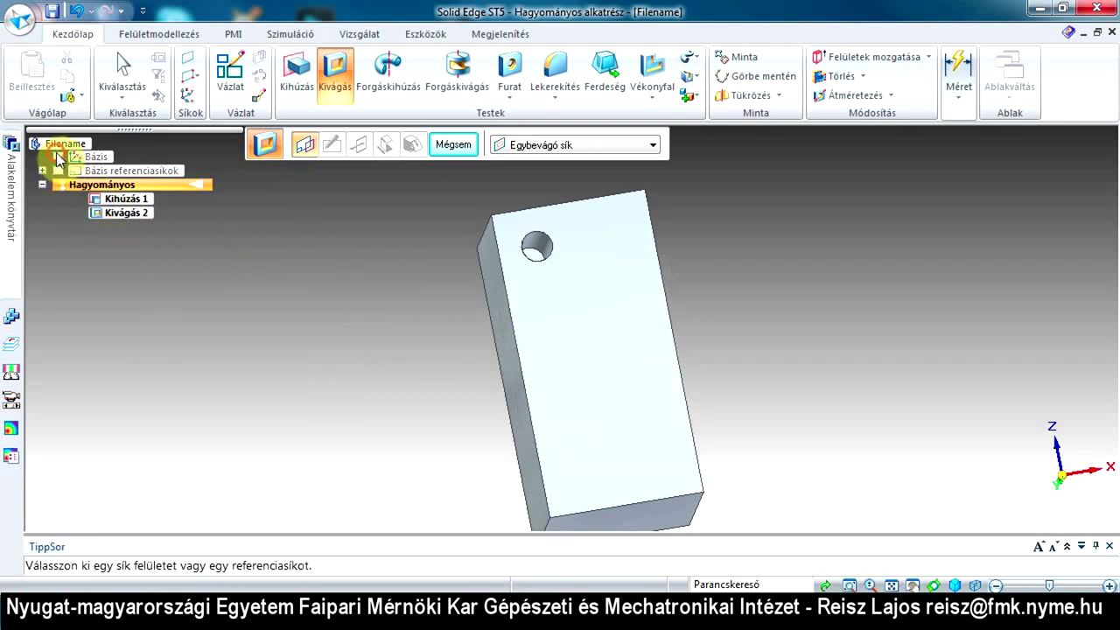
middle_click_drag(485, 391, 463, 188)
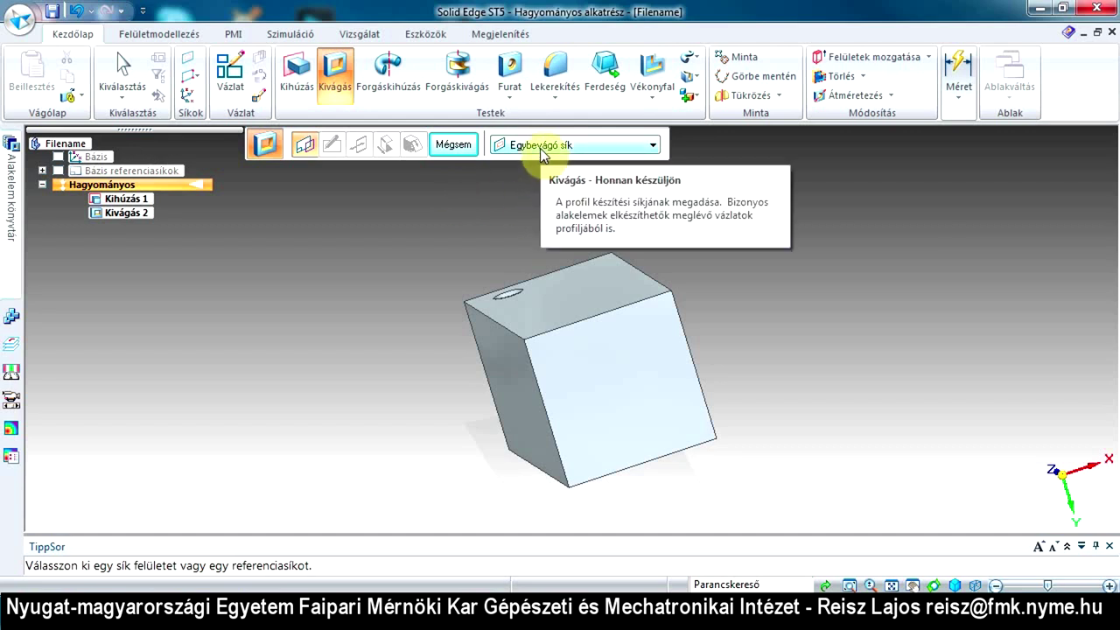
Start a Hole feature and open its sketch on the block face containing the circular cutout
left_click(513, 102)
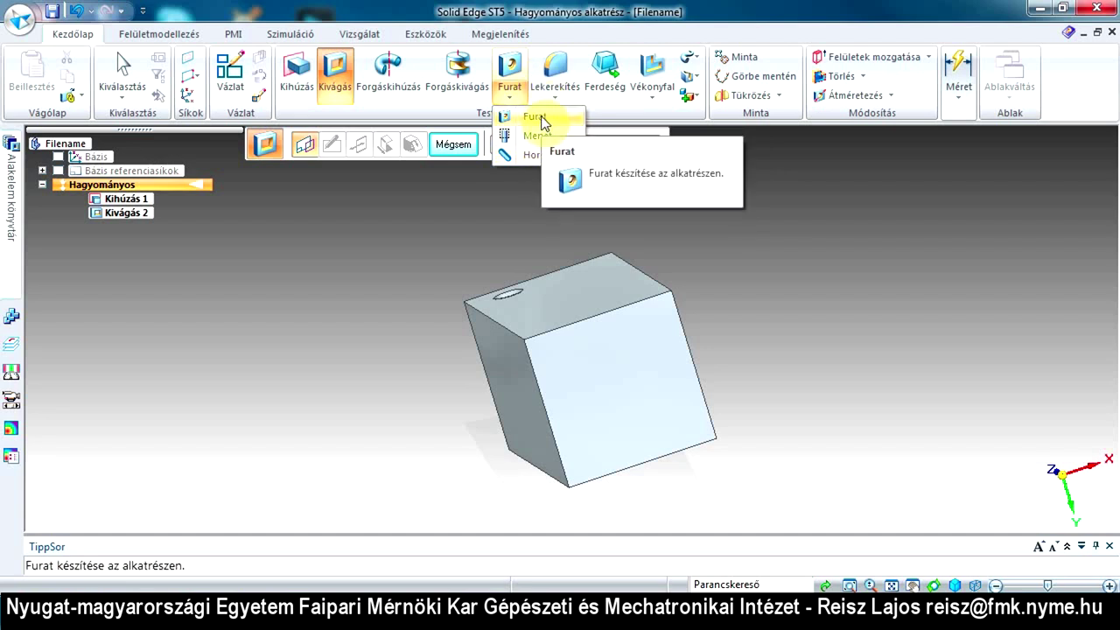
left_click(541, 118)
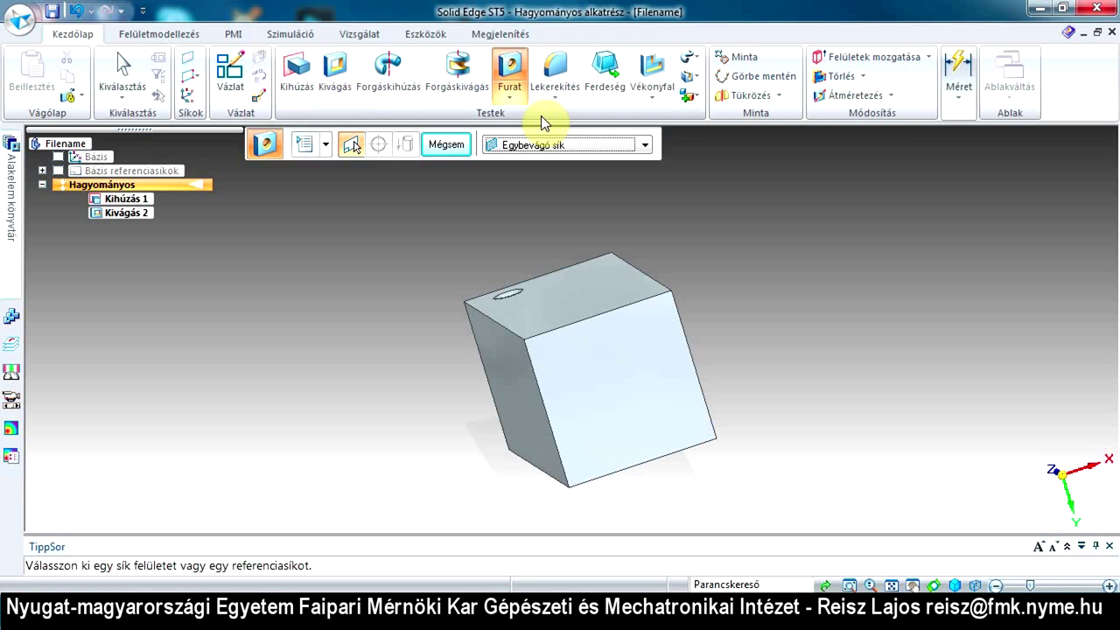
middle_click_drag(580, 187, 659, 258)
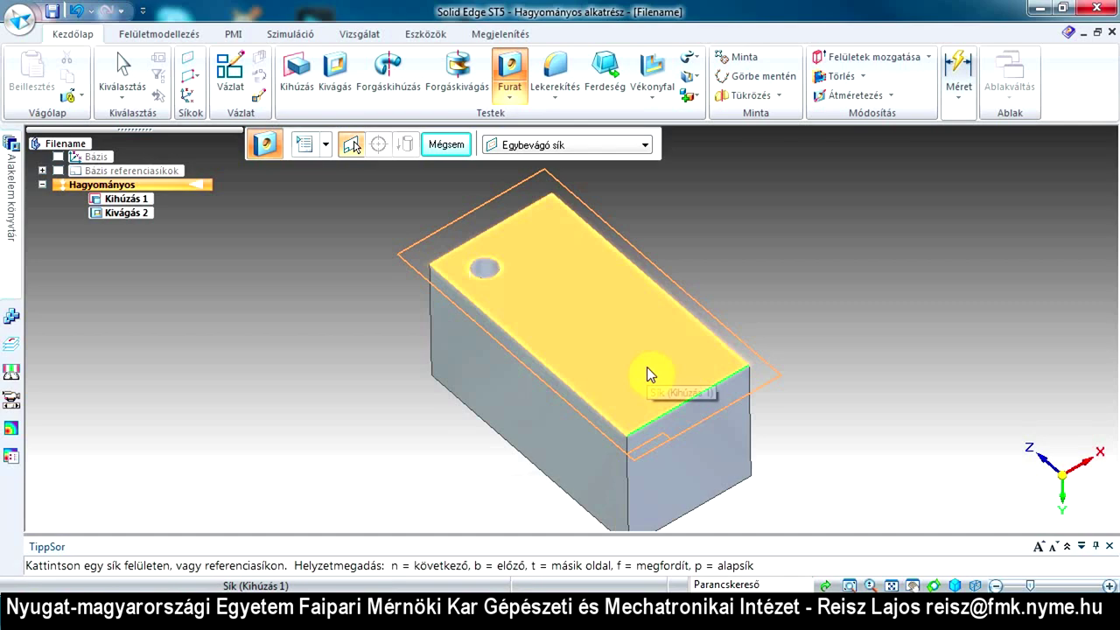
left_click(647, 367)
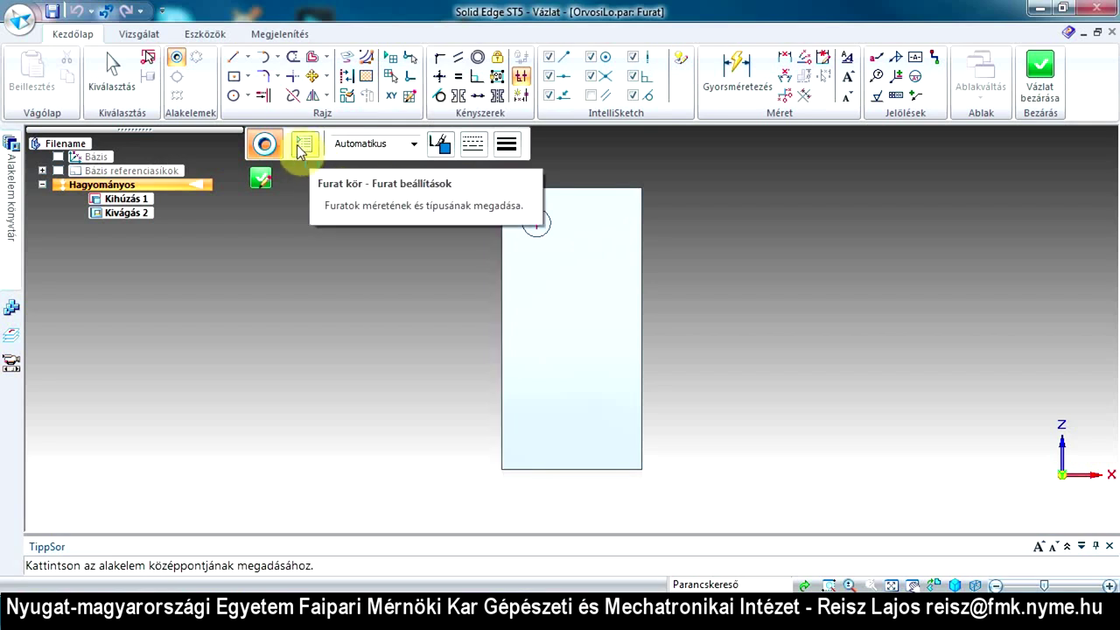
Open the hole circle's properties and set the hole type to countersunk (Kúpos süllyesztett)
left_click(303, 147)
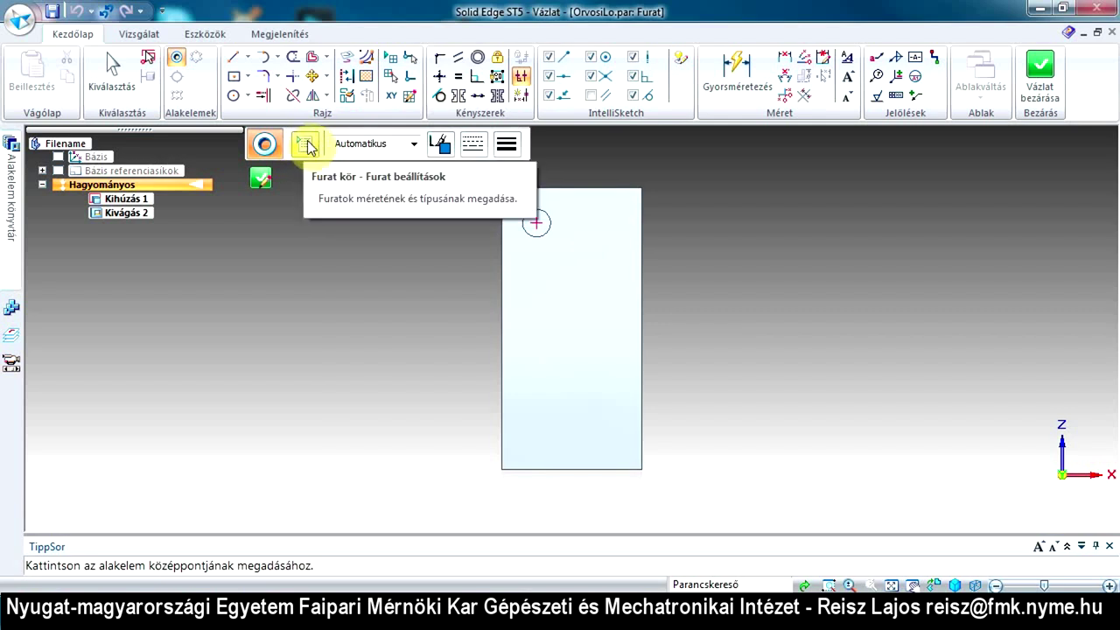
key("Escape")
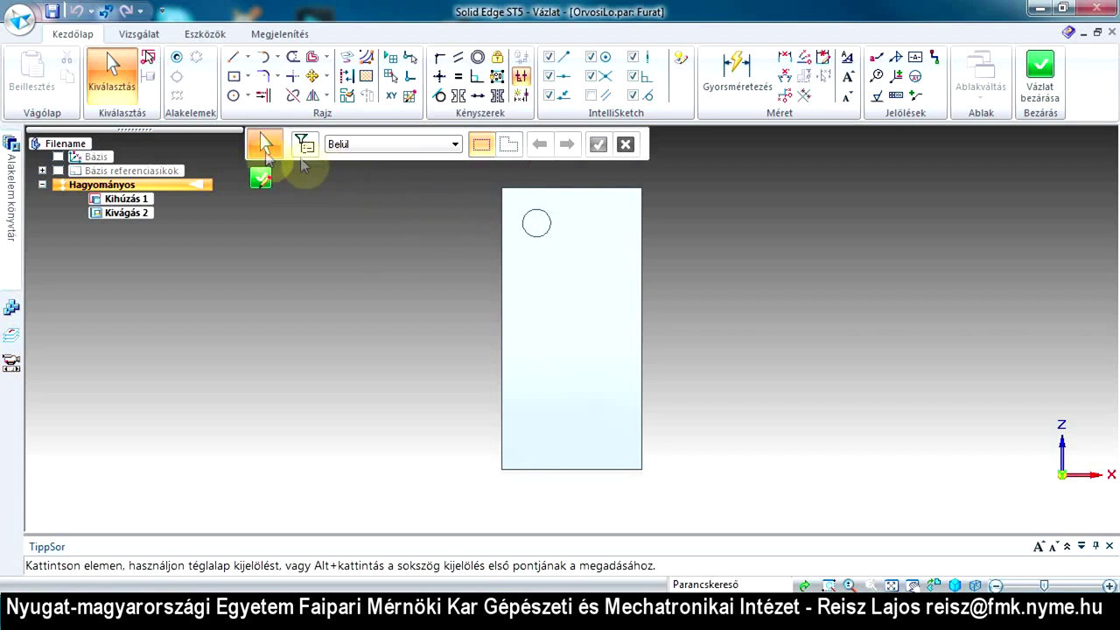
left_click(178, 60)
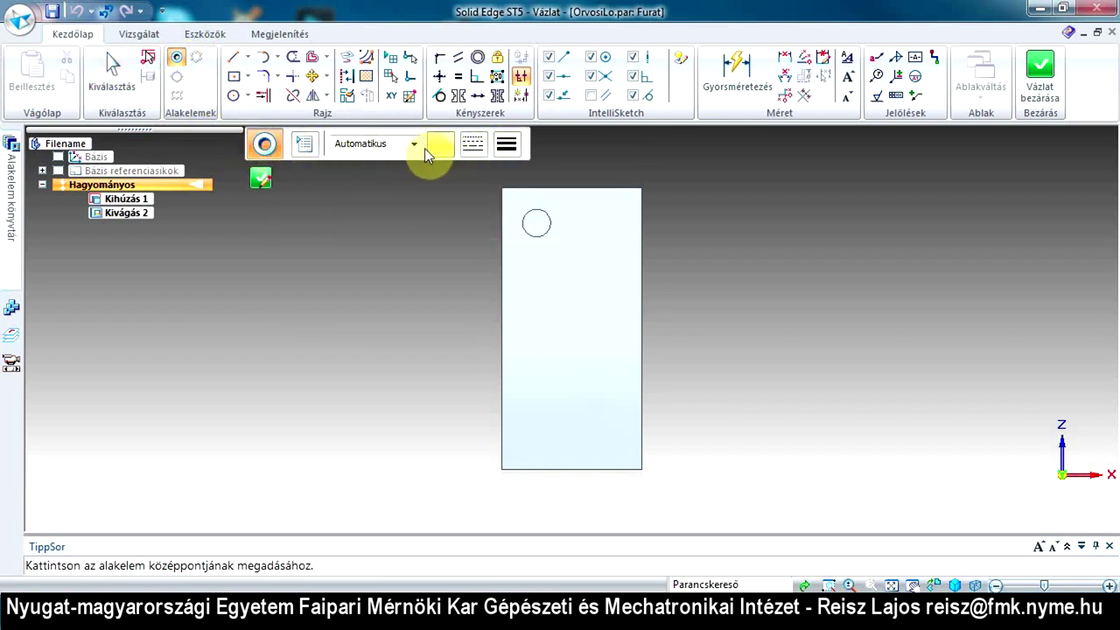
left_click(308, 151)
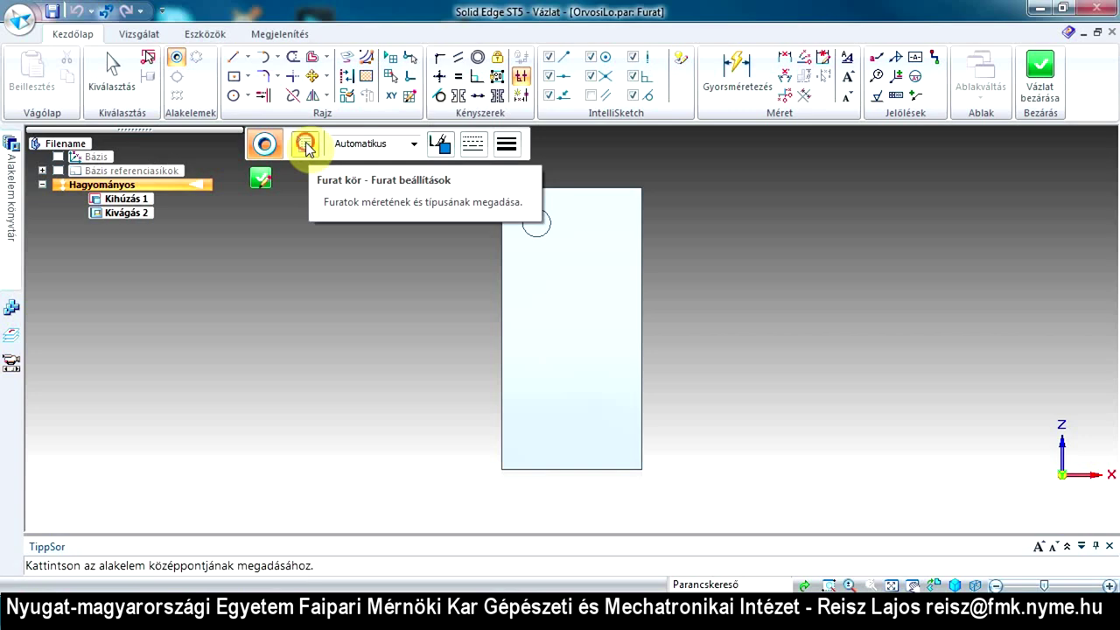
left_click(305, 146)
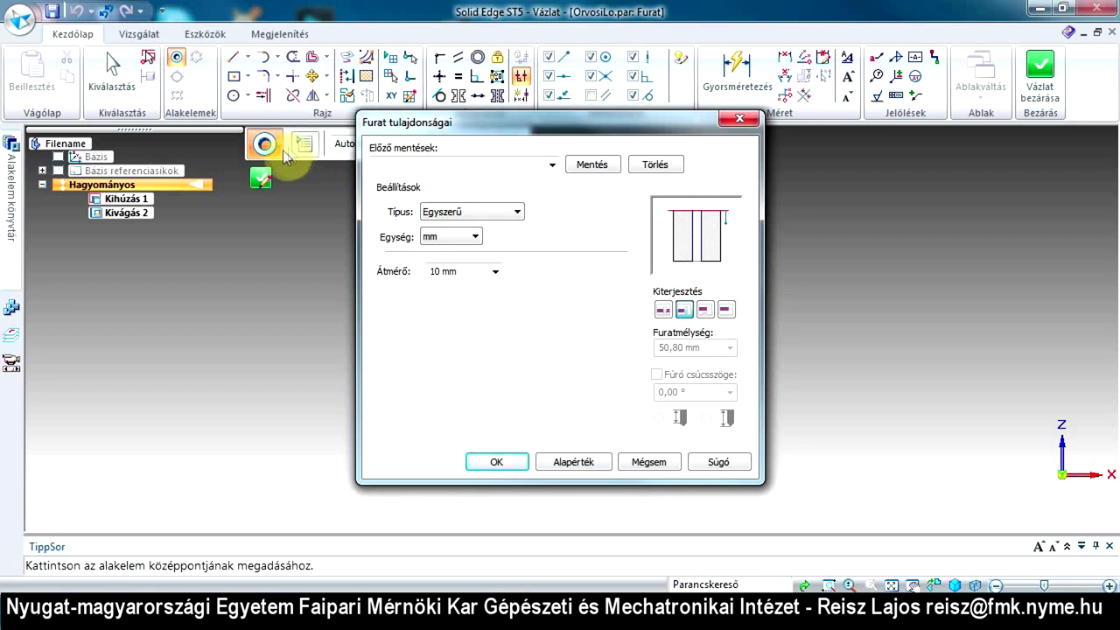
left_click(518, 215)
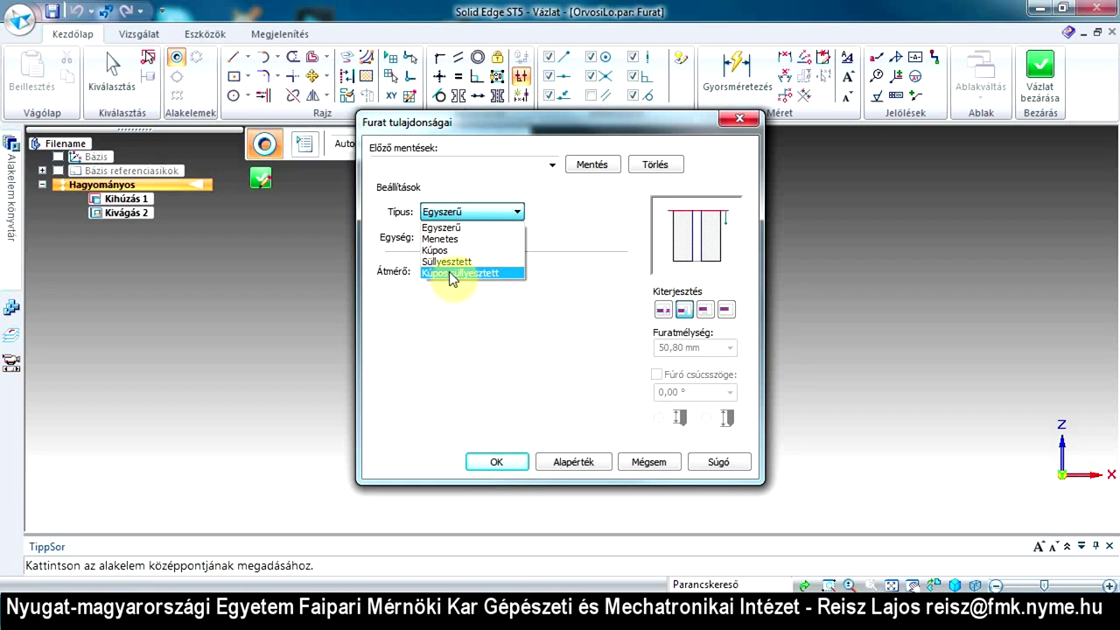
left_click(450, 273)
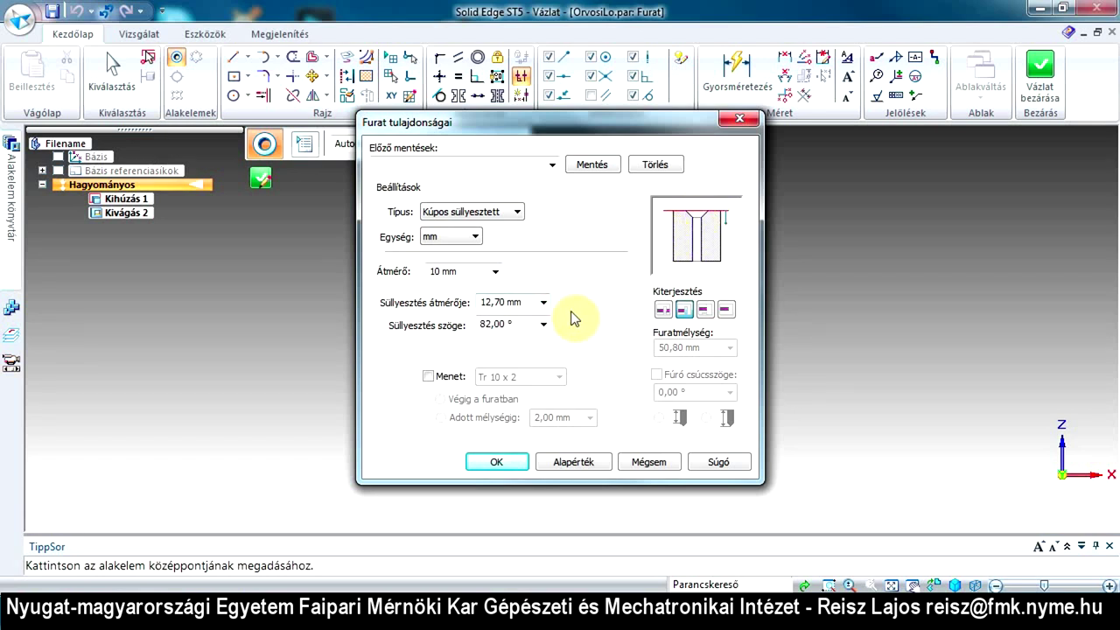
Set the countersink diameter to 15 mm and the countersink angle to 90°
left_click(532, 302)
type("15")
key("Tab")
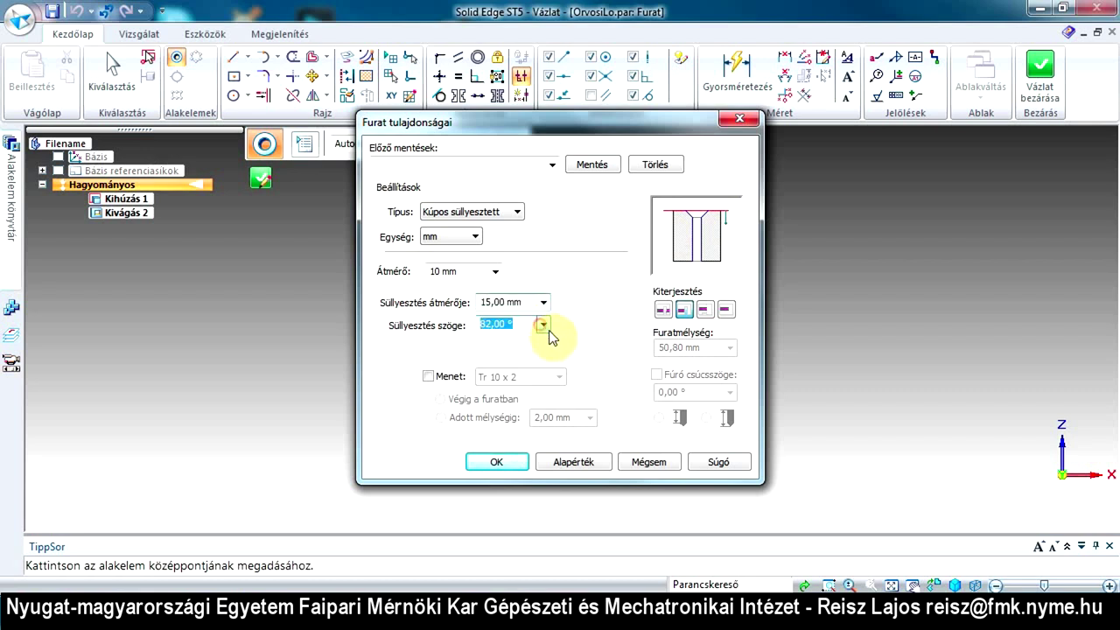
left_click(546, 329)
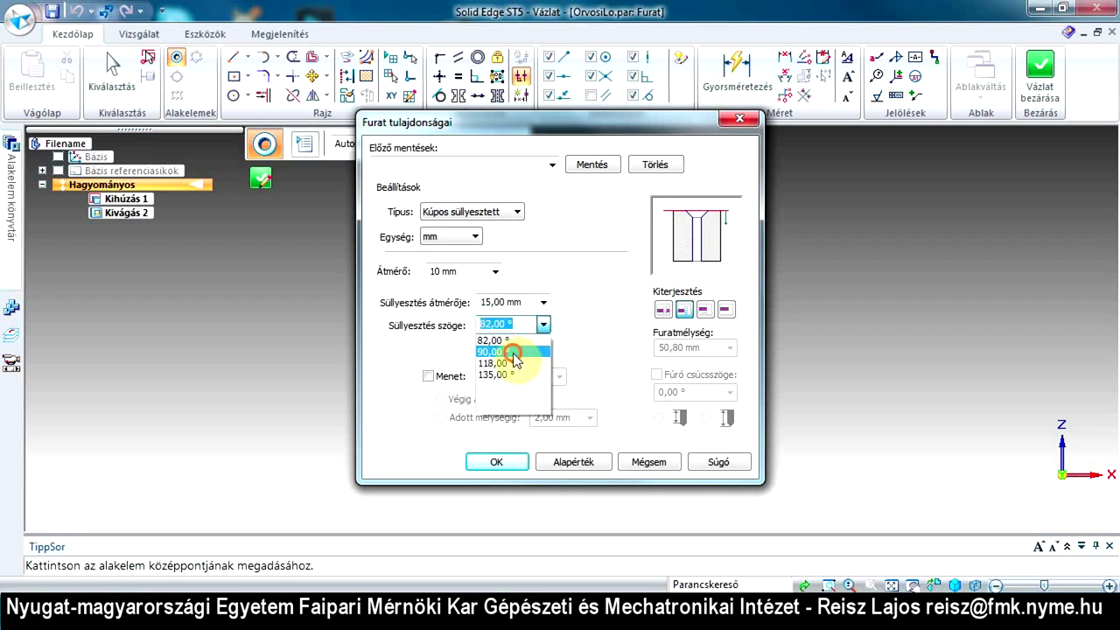
left_click(512, 352)
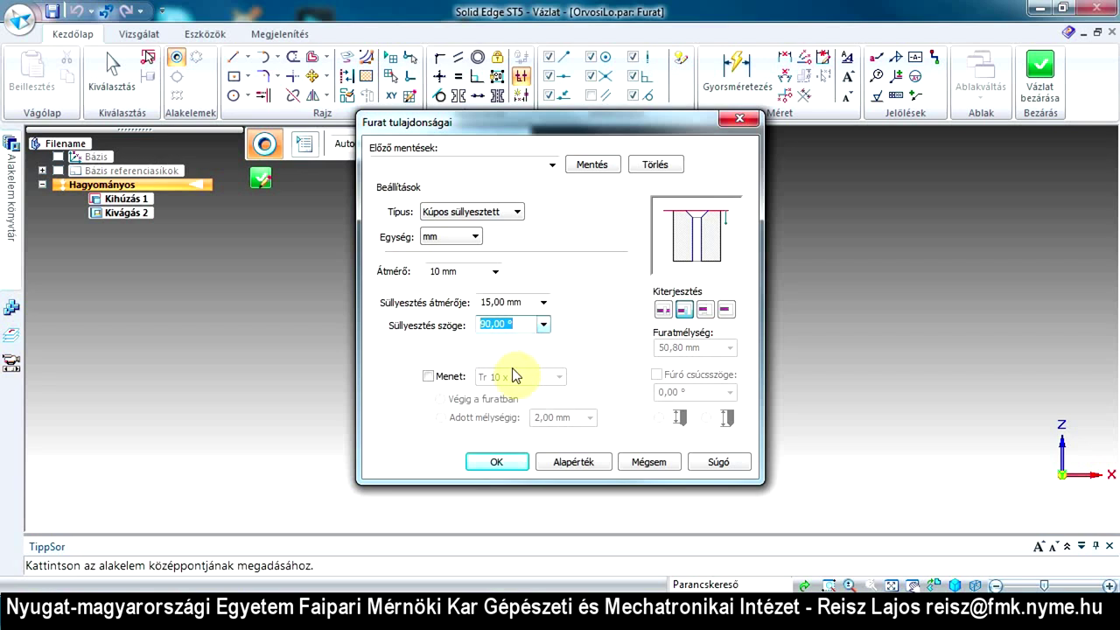
Enable threading on the hole with an M10 thread and a thread depth of 20 mm
left_click(428, 377)
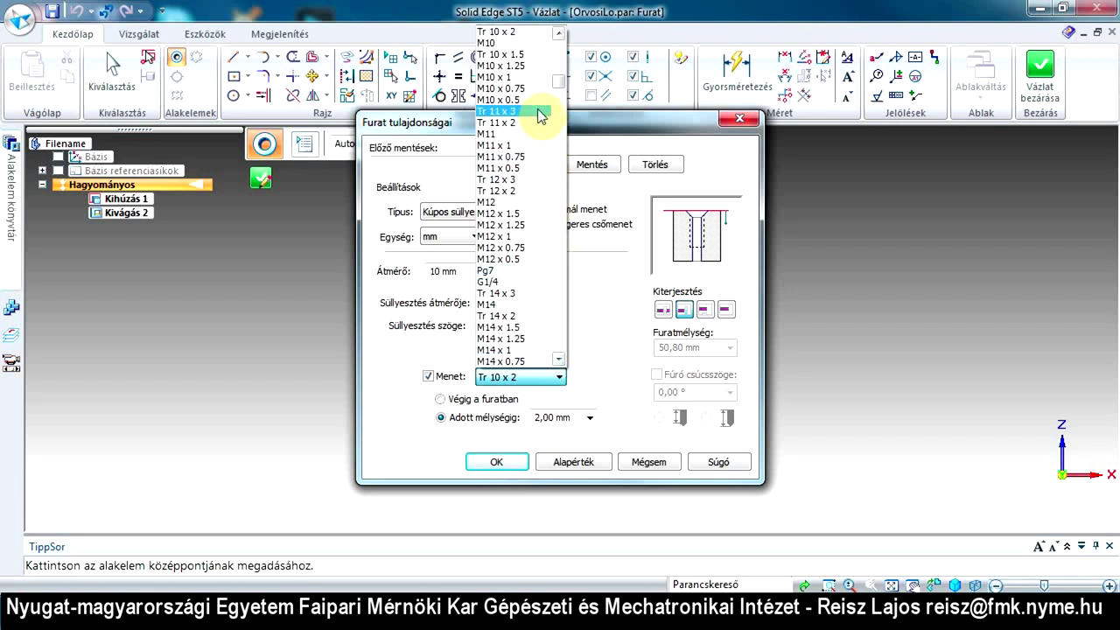
left_click(512, 43)
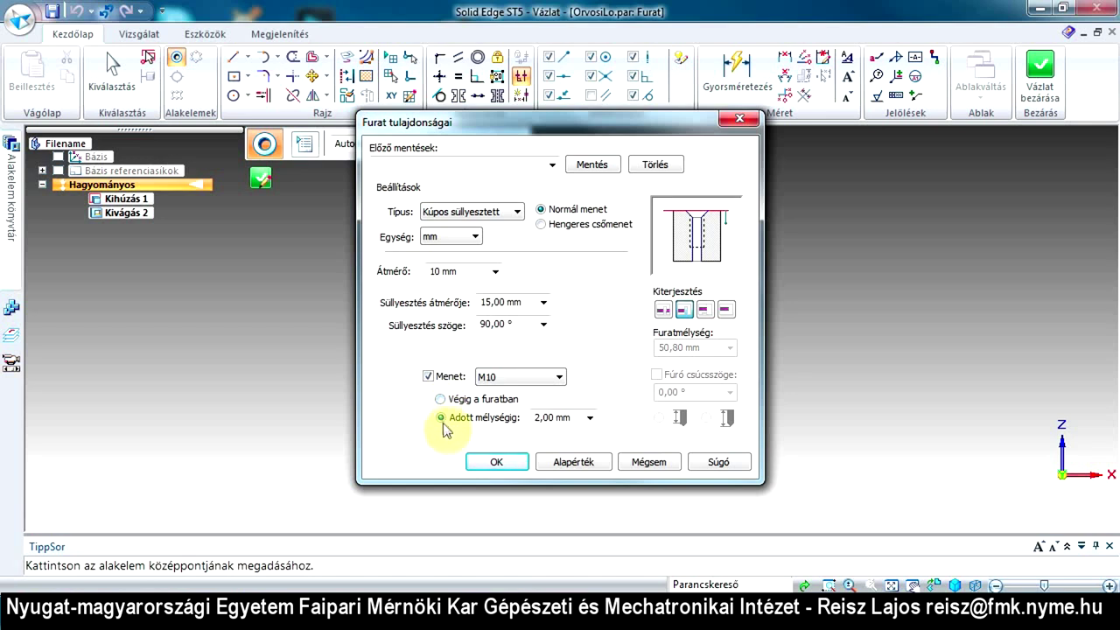
left_click_drag(574, 417, 481, 417)
type("20")
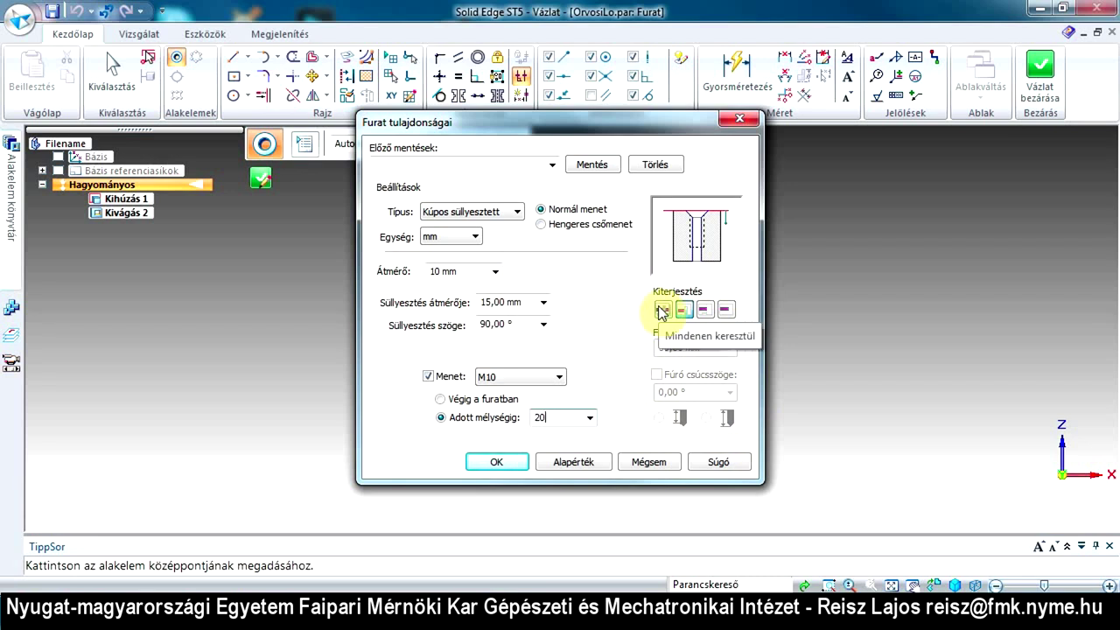
Give the hole a finite extent with a hole depth of 30 mm
left_click(726, 312)
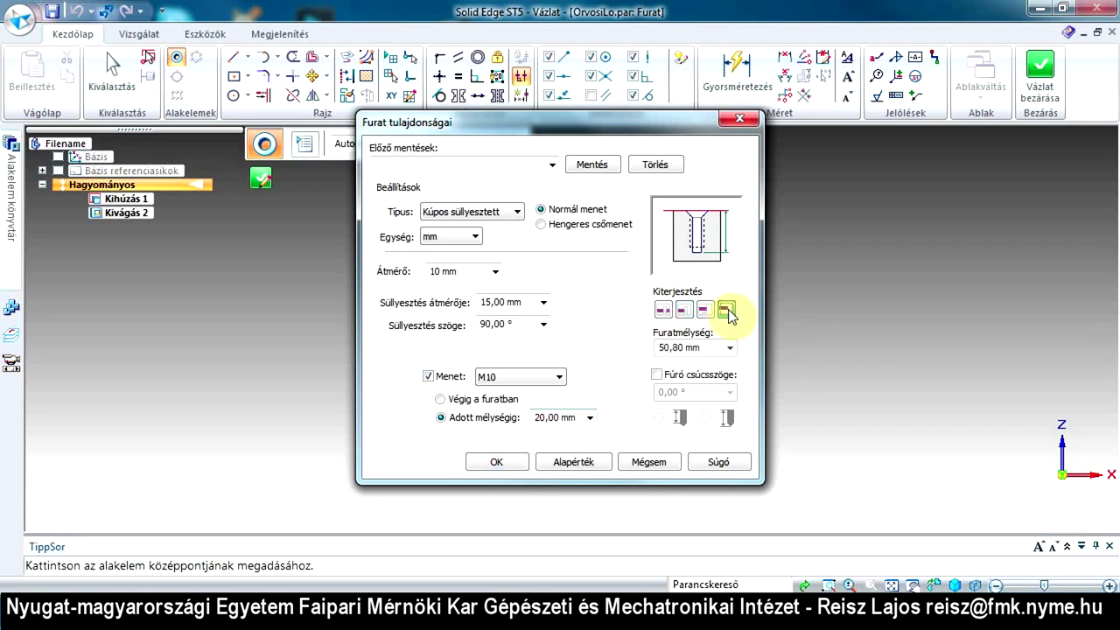
left_click(711, 345)
type("30")
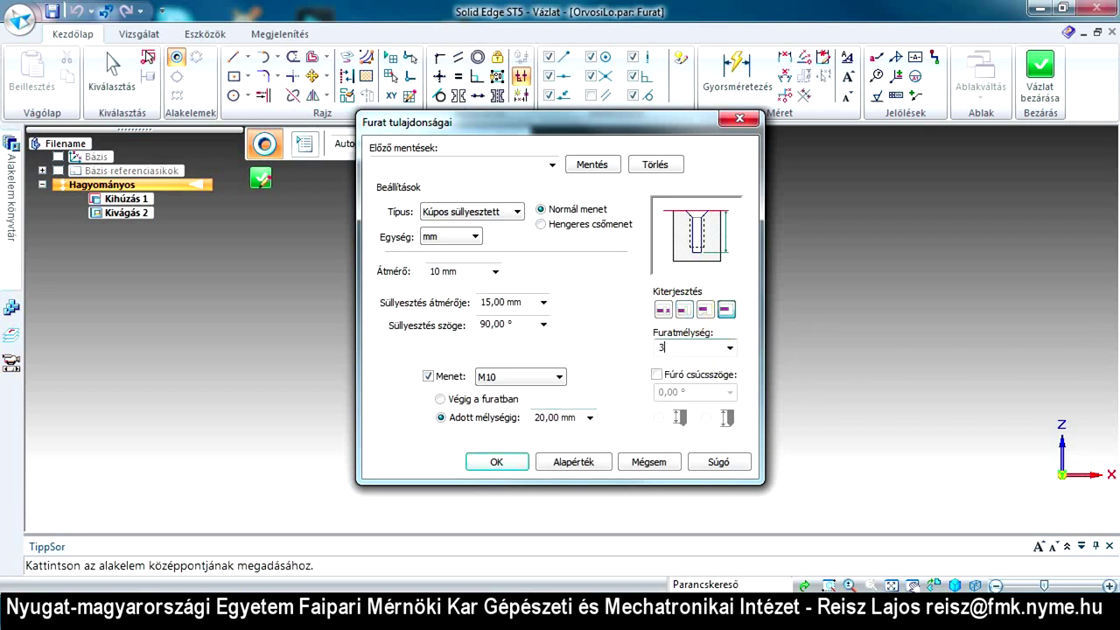
Enable the 118° drill point angle, compare both depth reference options, and select depth measured to the end of the cylindrical part
left_click(657, 376)
left_click(657, 377)
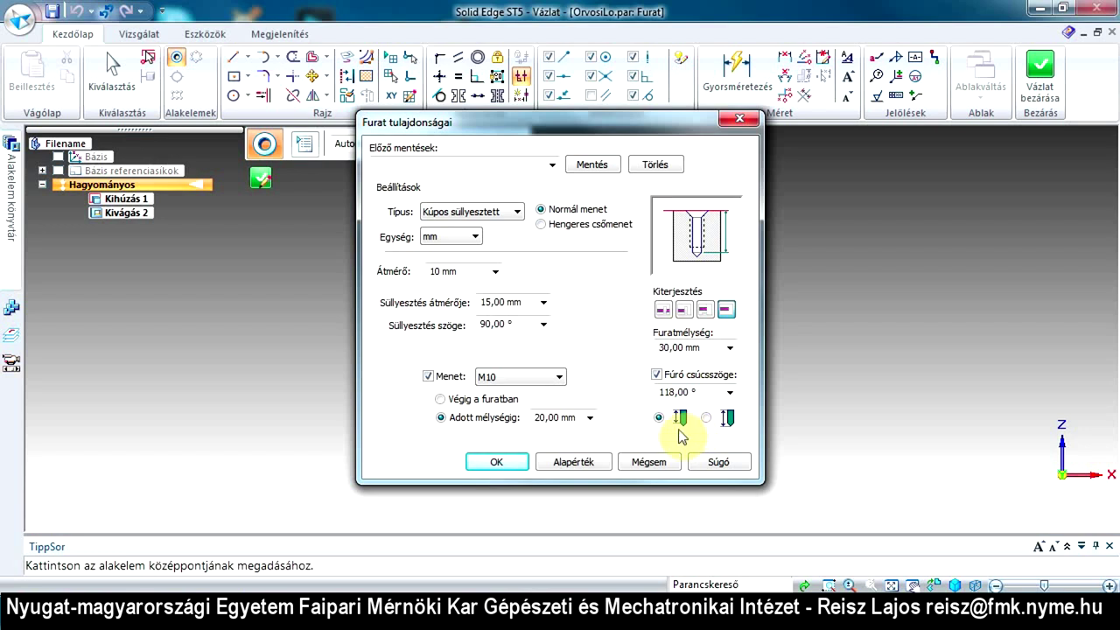
left_click(707, 419)
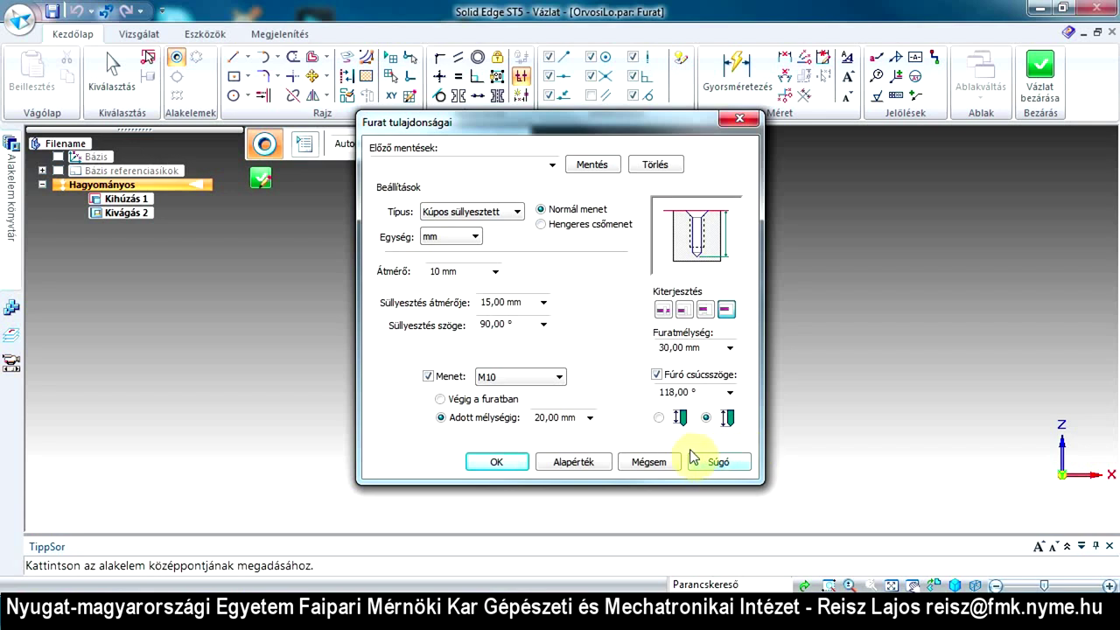
left_click(660, 419)
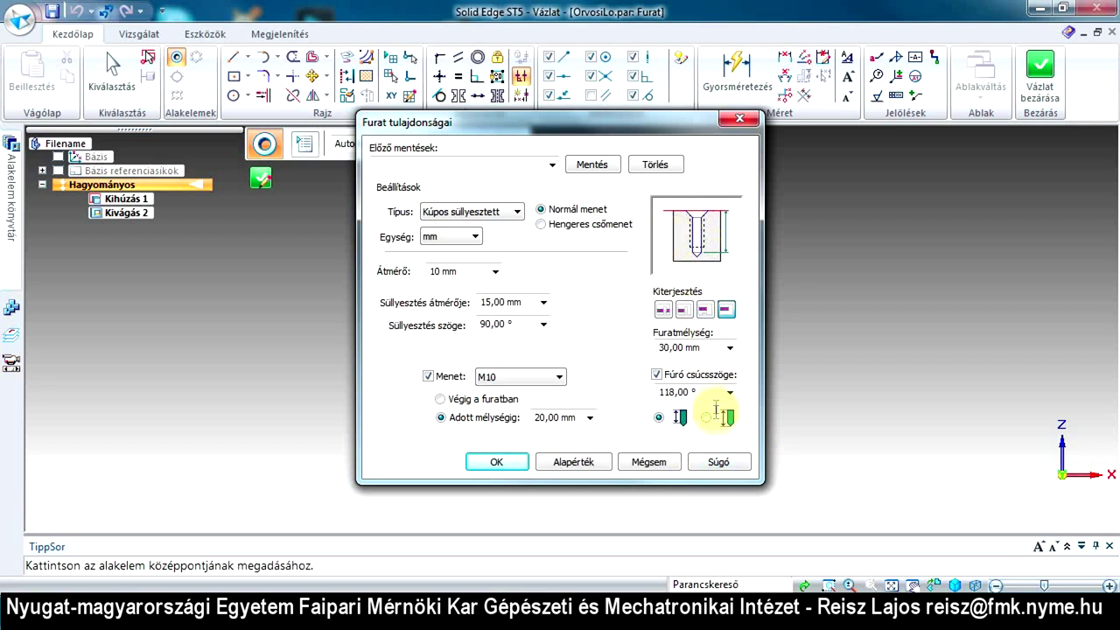
left_click(706, 419)
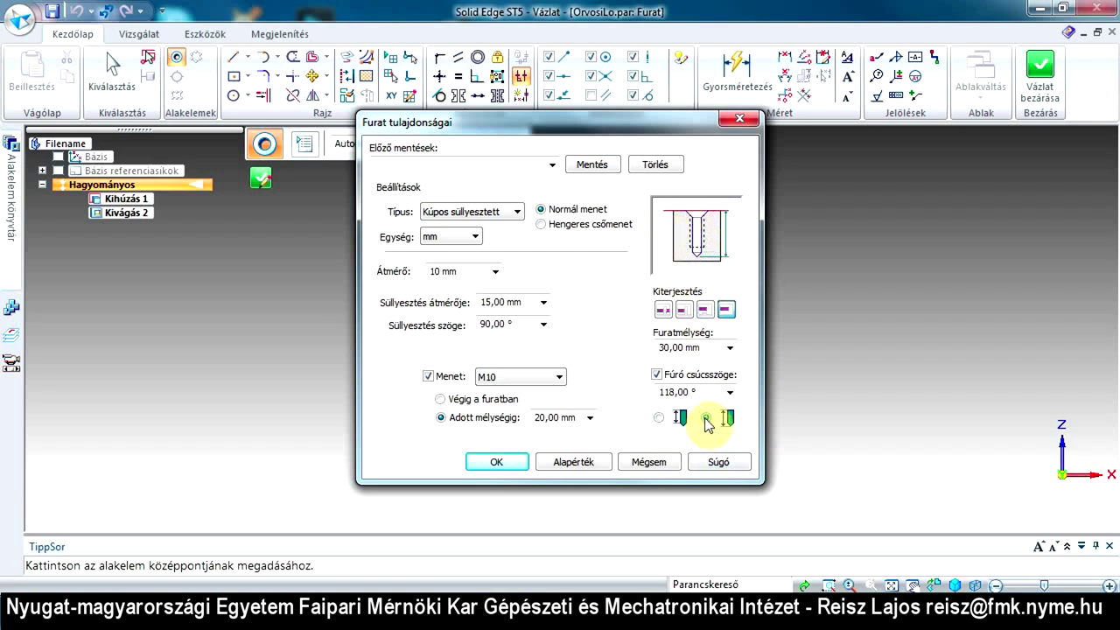
left_click(659, 417)
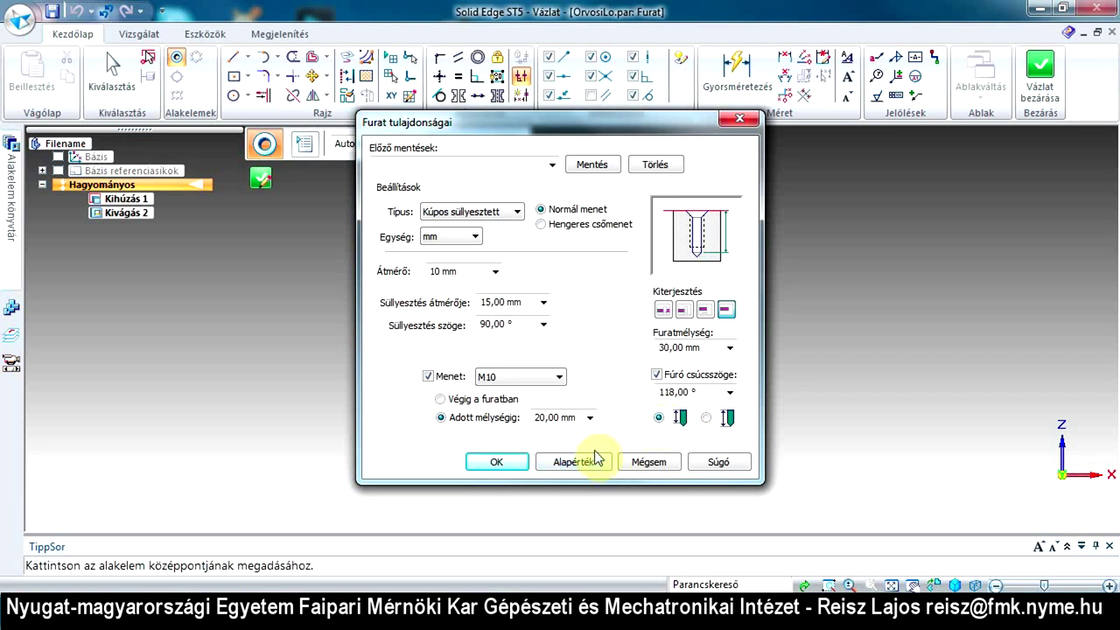
Accept the hole settings and place the hole on the block face, with its centre horizontally aligned with the existing circular cutout's centre
left_click(498, 463)
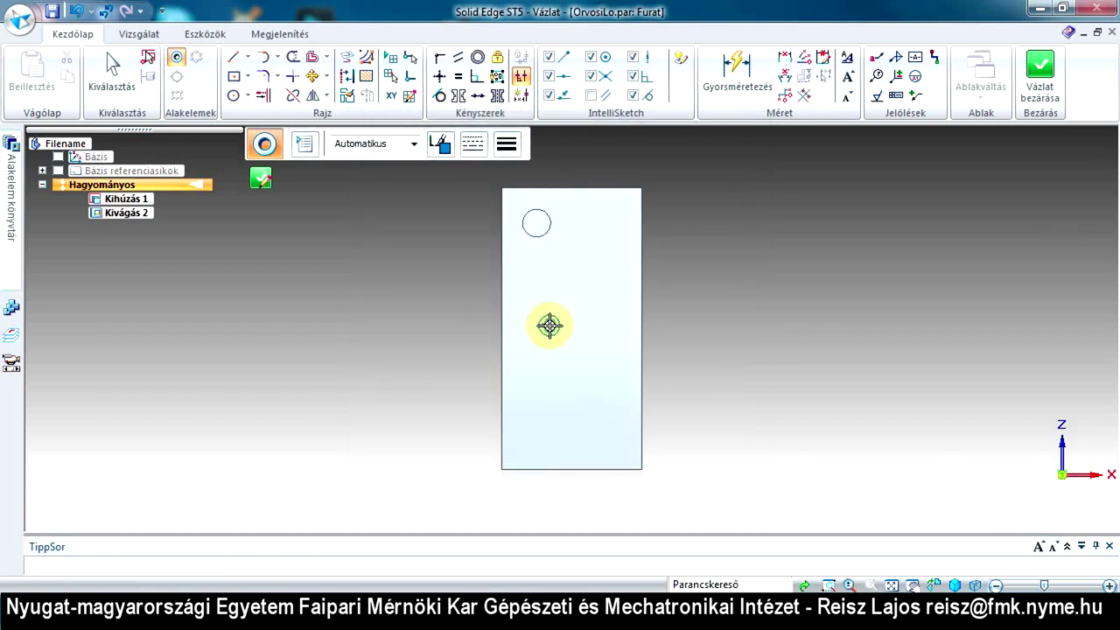
scroll(550, 325, "down", 2)
scroll(549, 326, "up", 8)
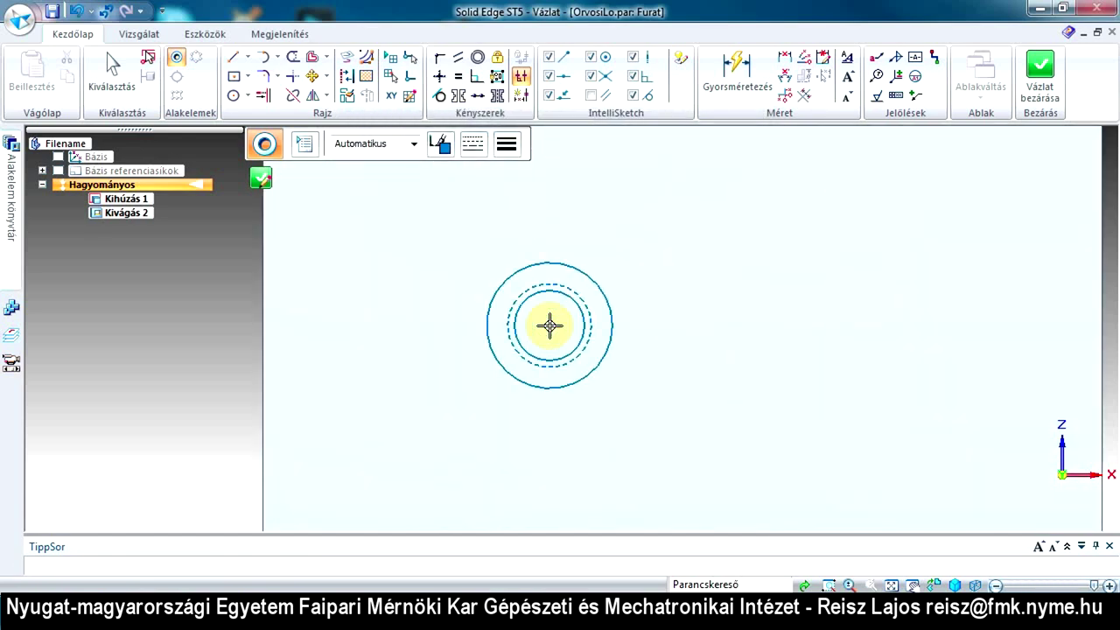
scroll(549, 326, "up", 2)
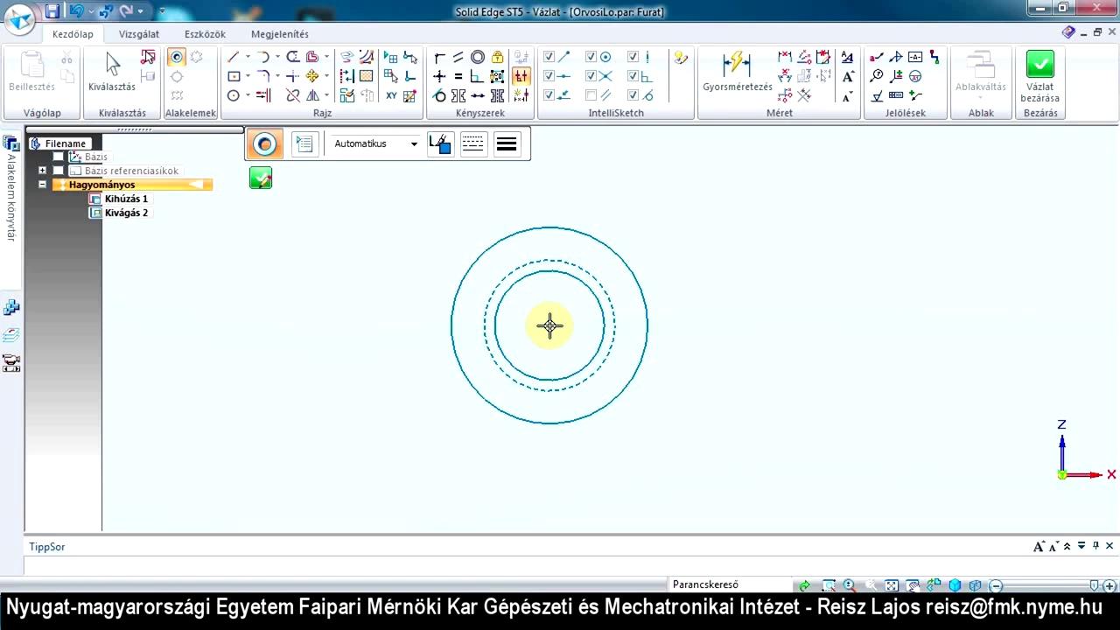
scroll(550, 326, "up", 2)
scroll(576, 338, "down", 5)
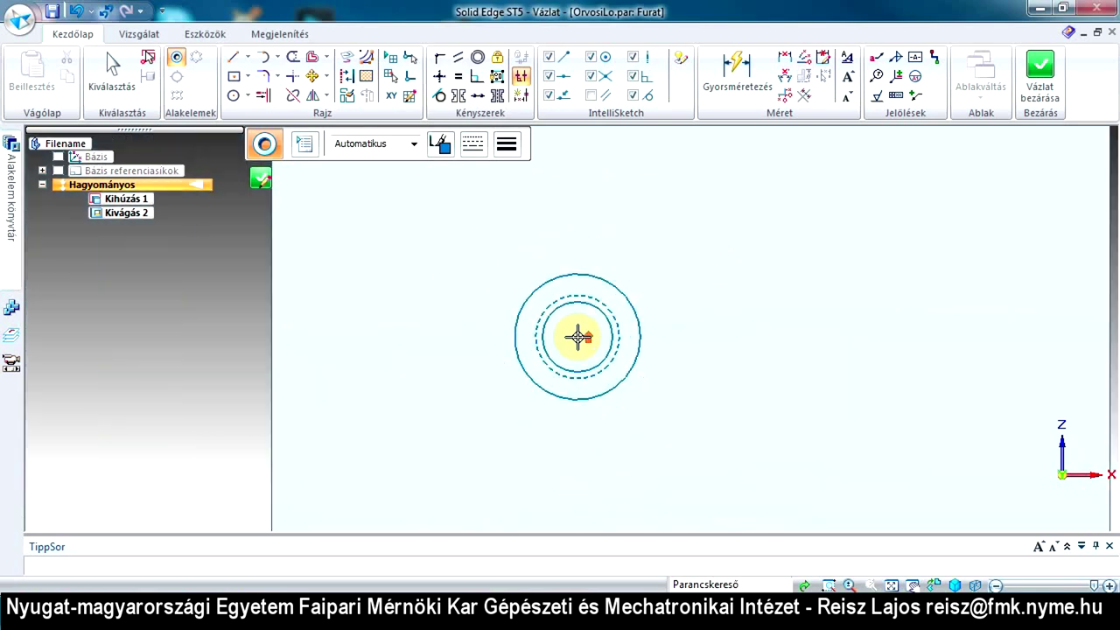
scroll(578, 337, "up", 2)
scroll(578, 337, "up", 2)
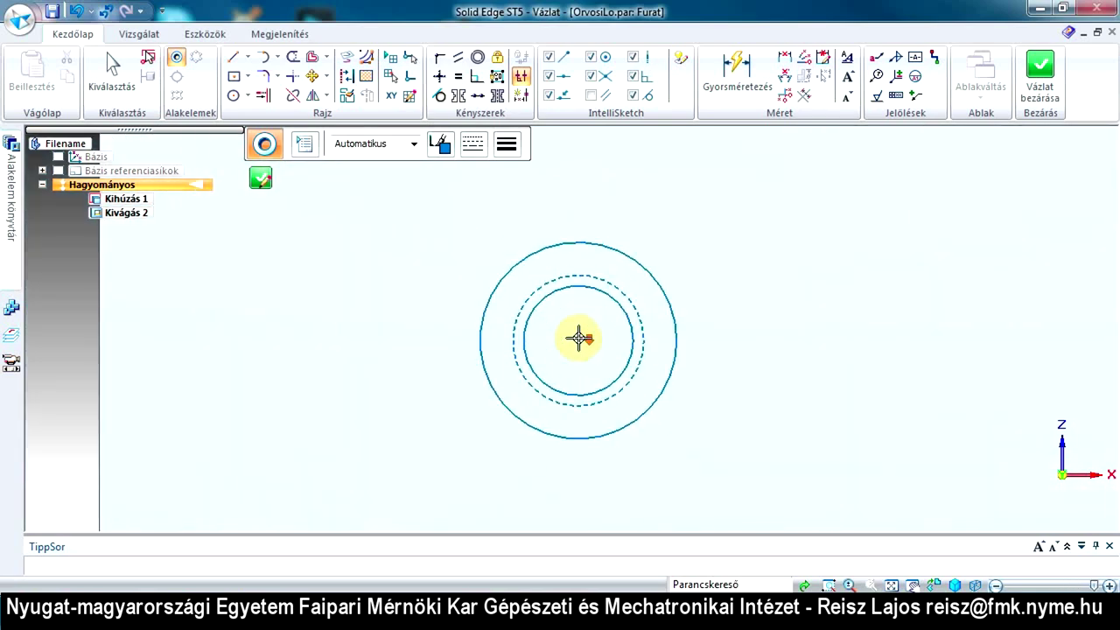
scroll(578, 337, "down", 6)
scroll(615, 241, "up", 3)
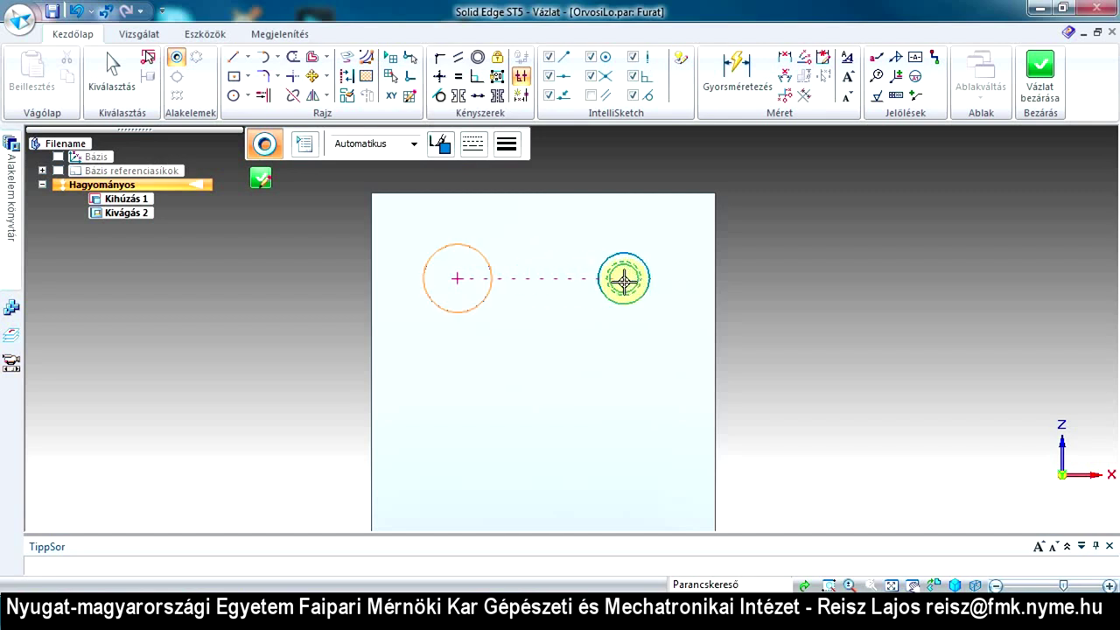
left_click(624, 279)
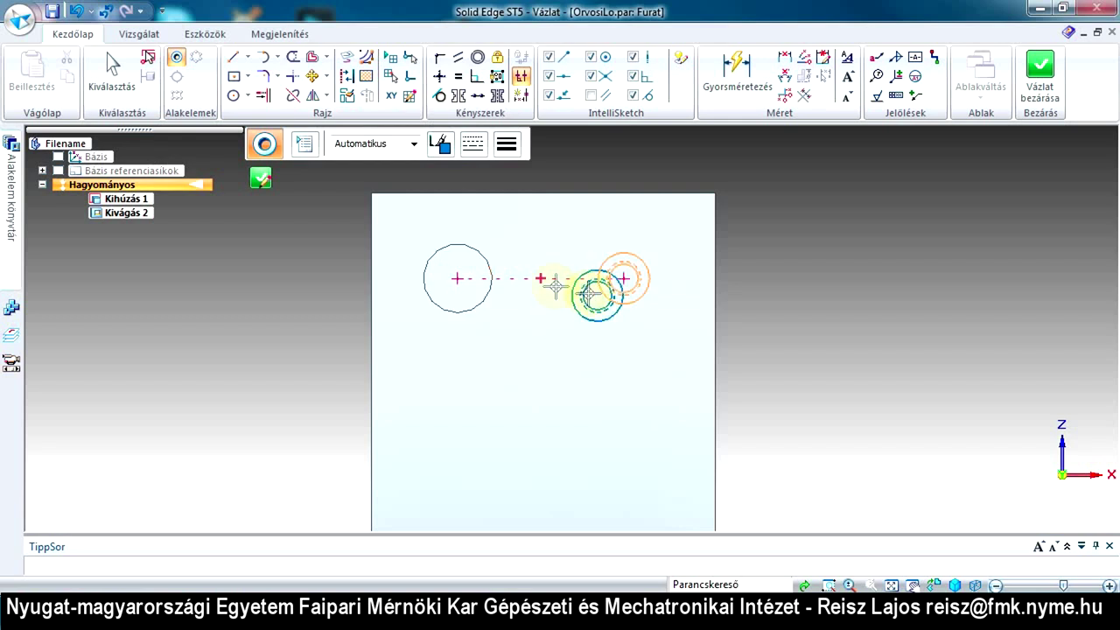
key("Escape")
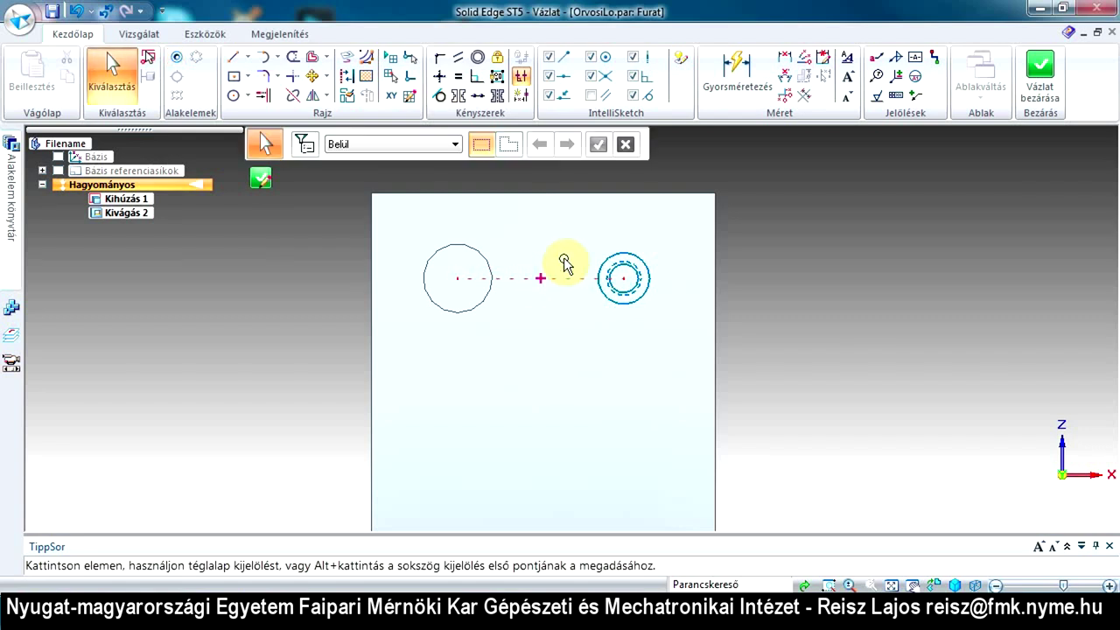
Try to dimension the vertical distance from the face's upper edge to the hole centre, and discard the dimension
left_click(751, 68)
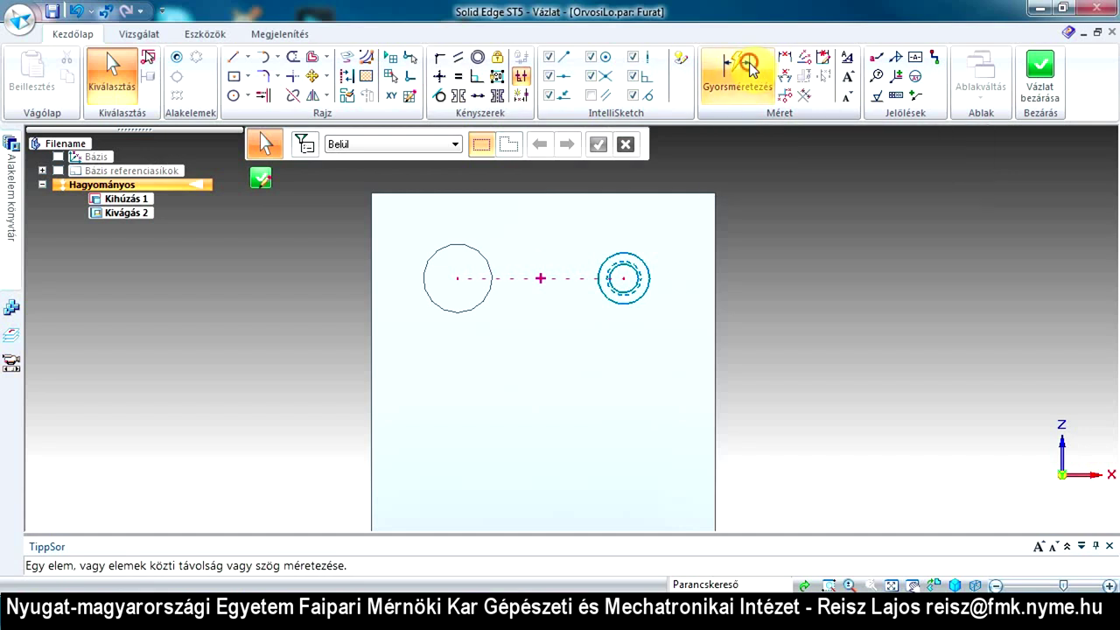
left_click(677, 173)
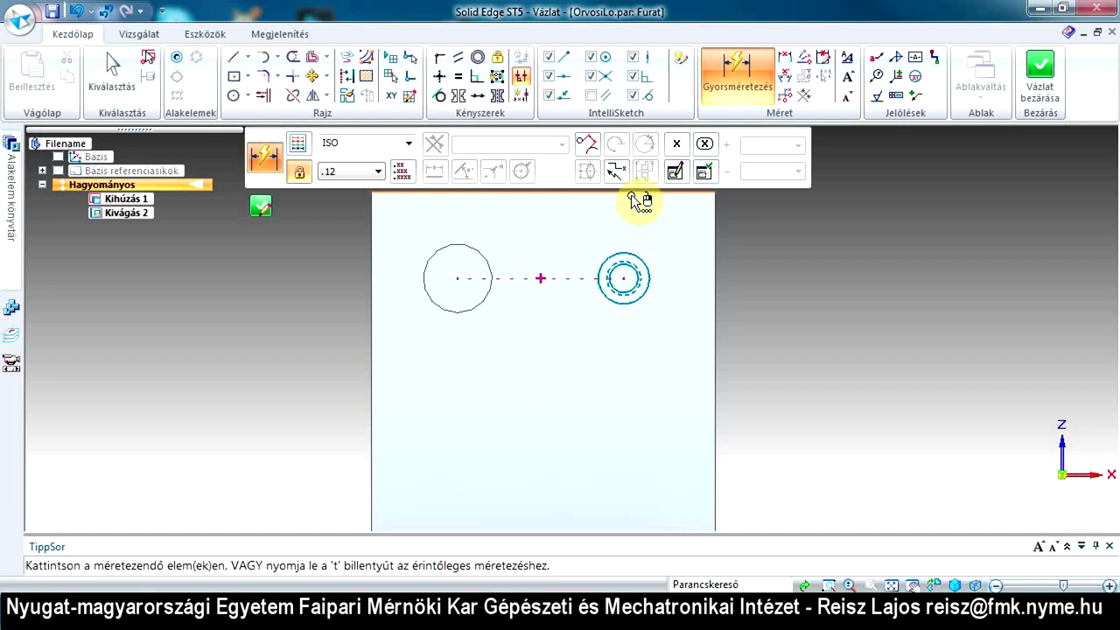
left_click(644, 194)
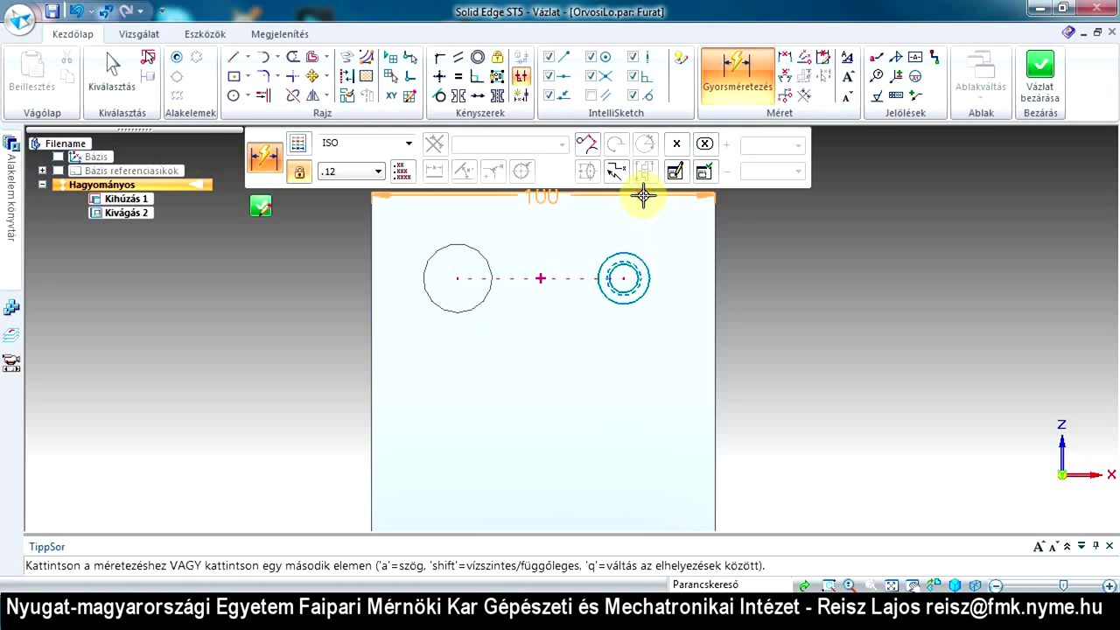
left_click(626, 278)
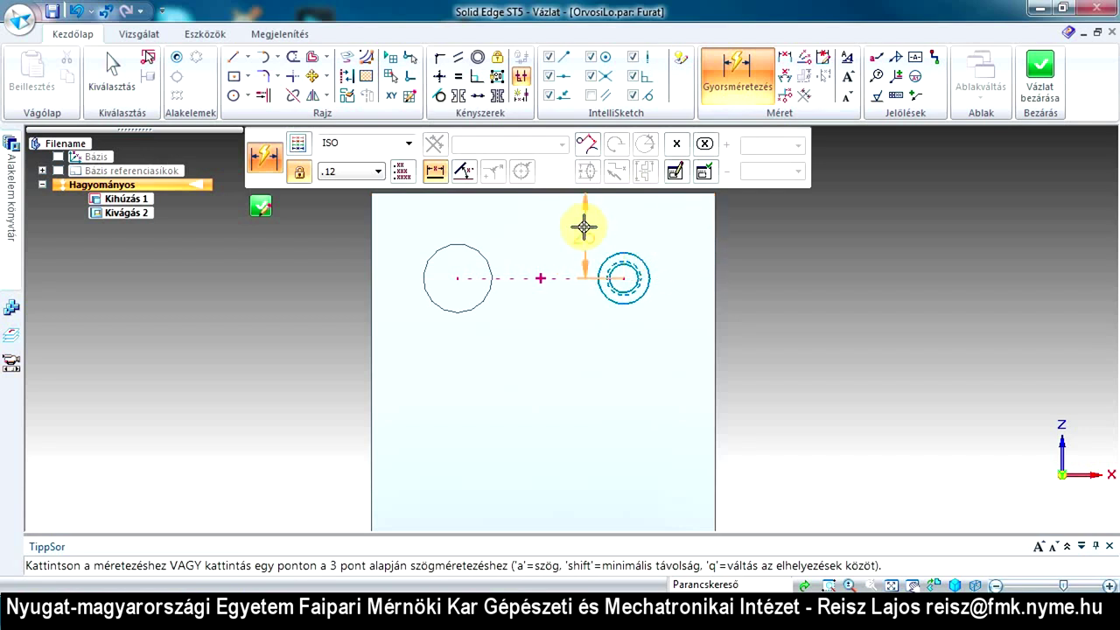
left_click(756, 231)
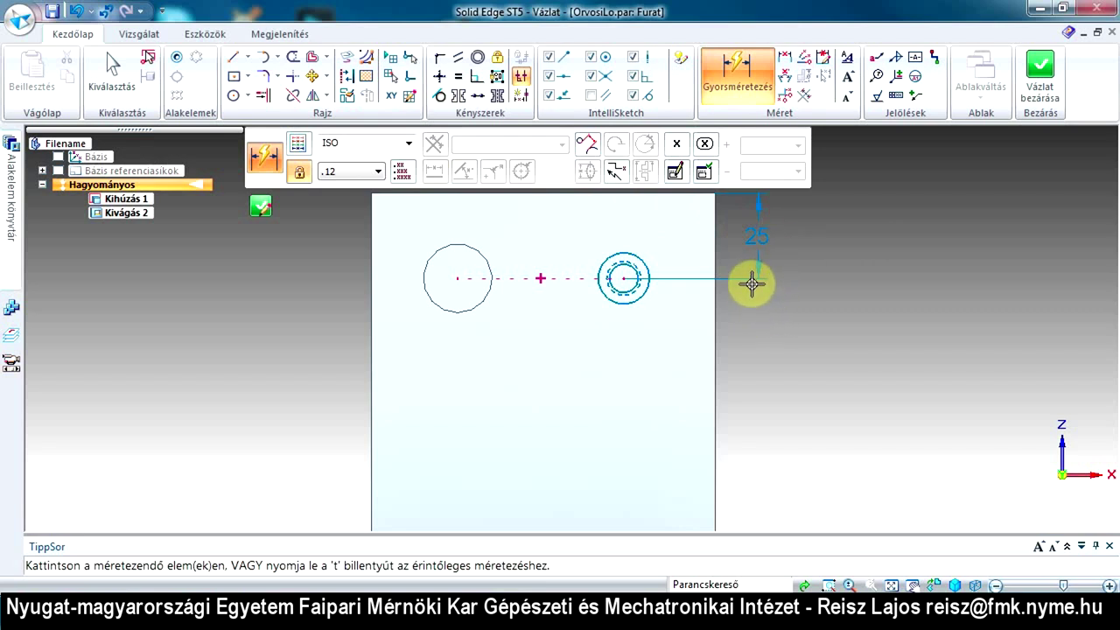
key("Escape")
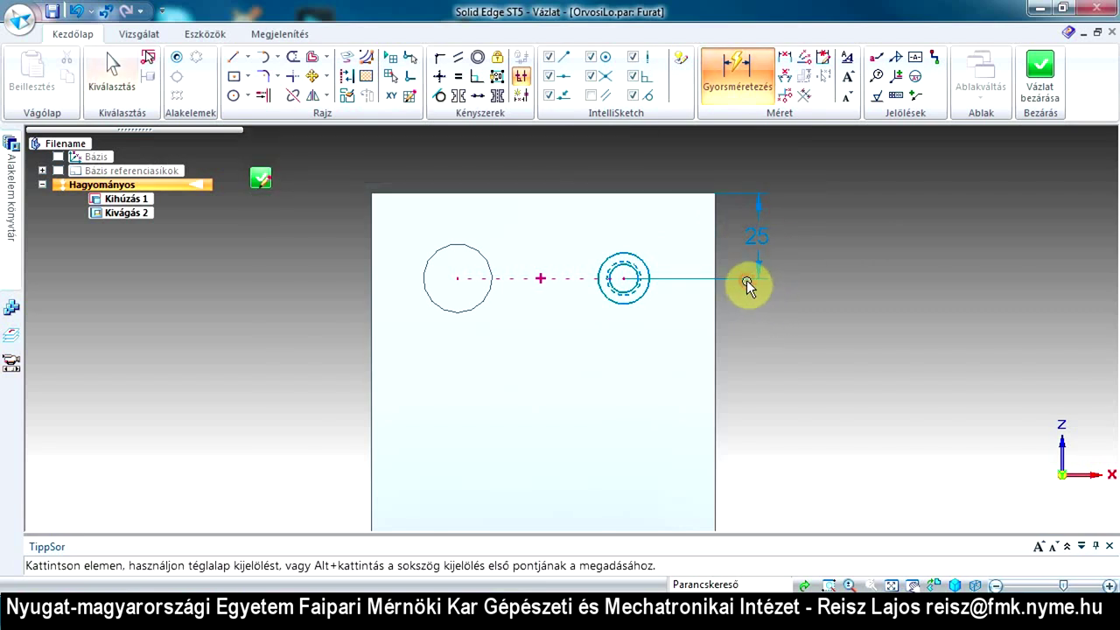
left_click(747, 282)
key("Escape")
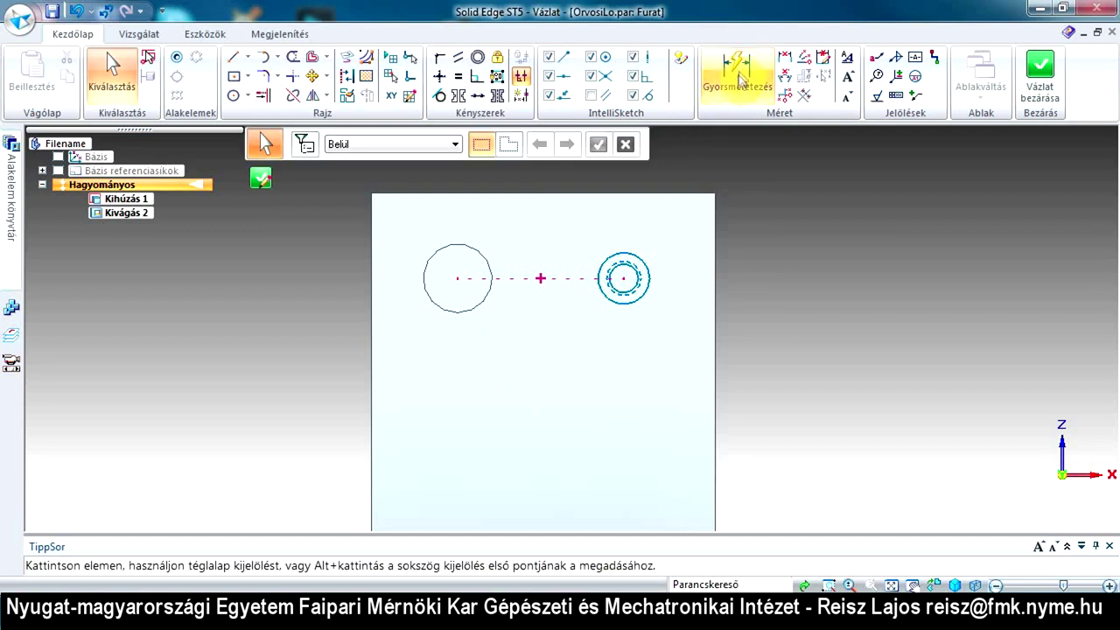
Dimension the hole centre from the face's nearer vertical edge and set the distance to 25 mm
key("d")
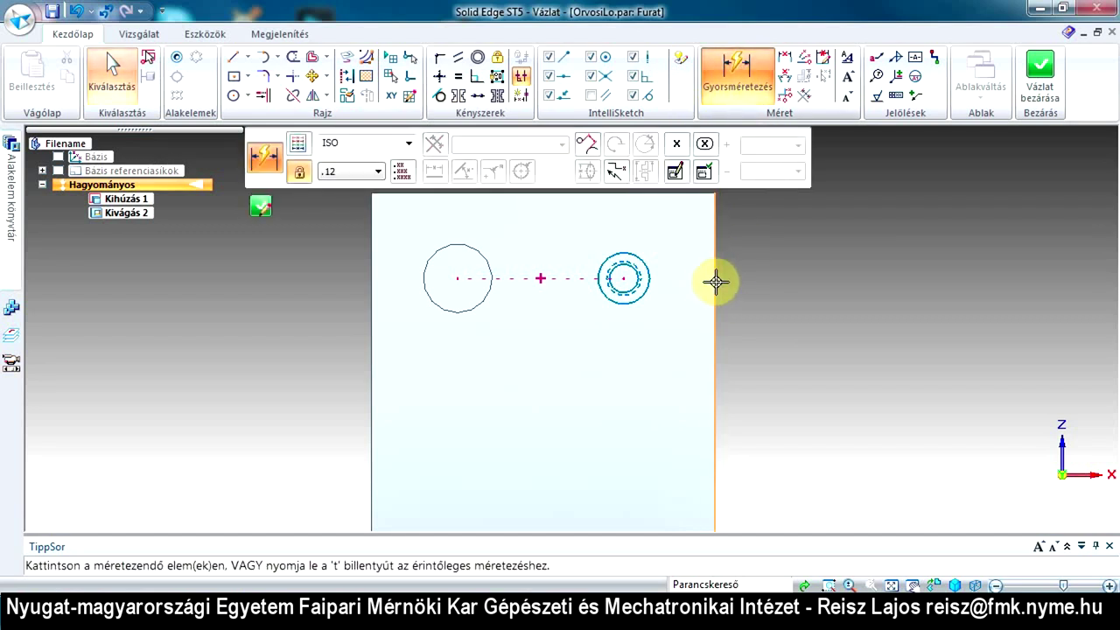
left_click(716, 281)
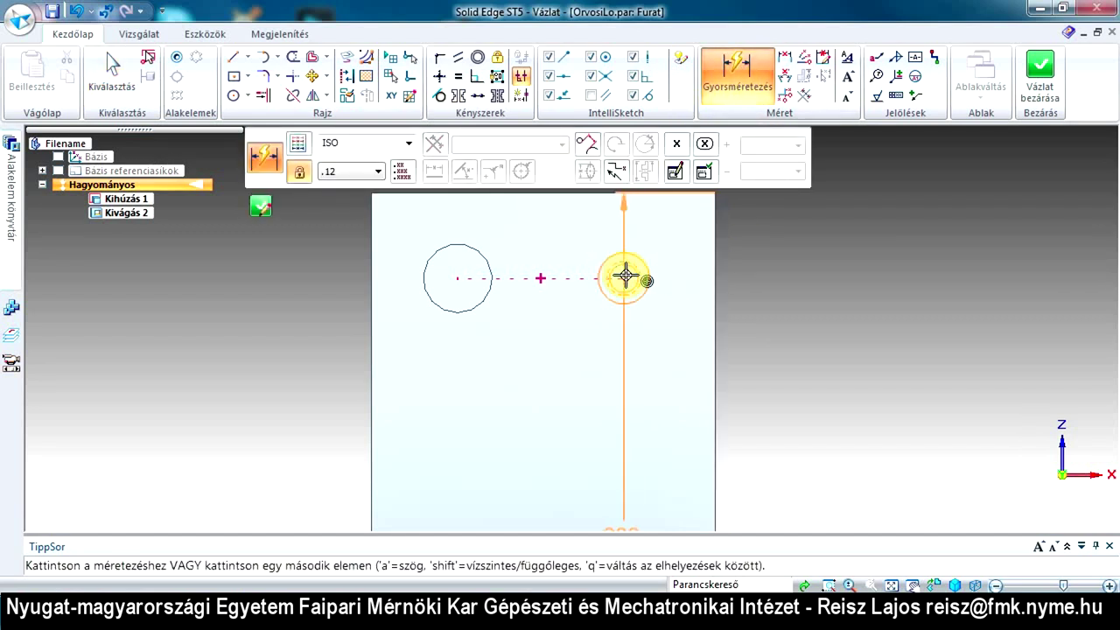
left_click(625, 276)
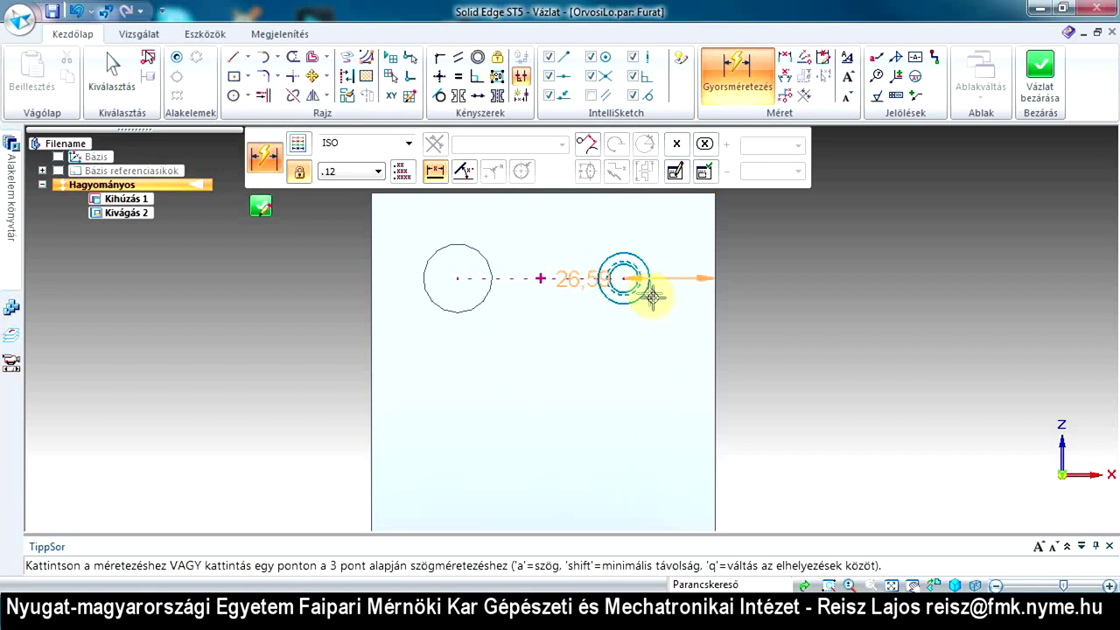
left_click(670, 360)
type("2")
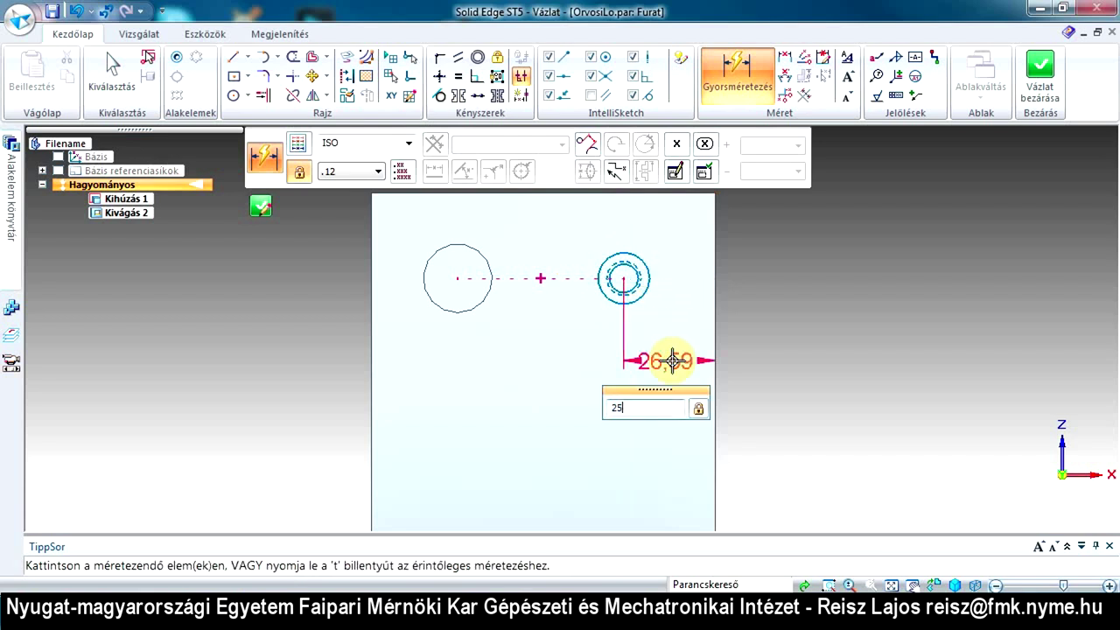
type("5")
key("Return")
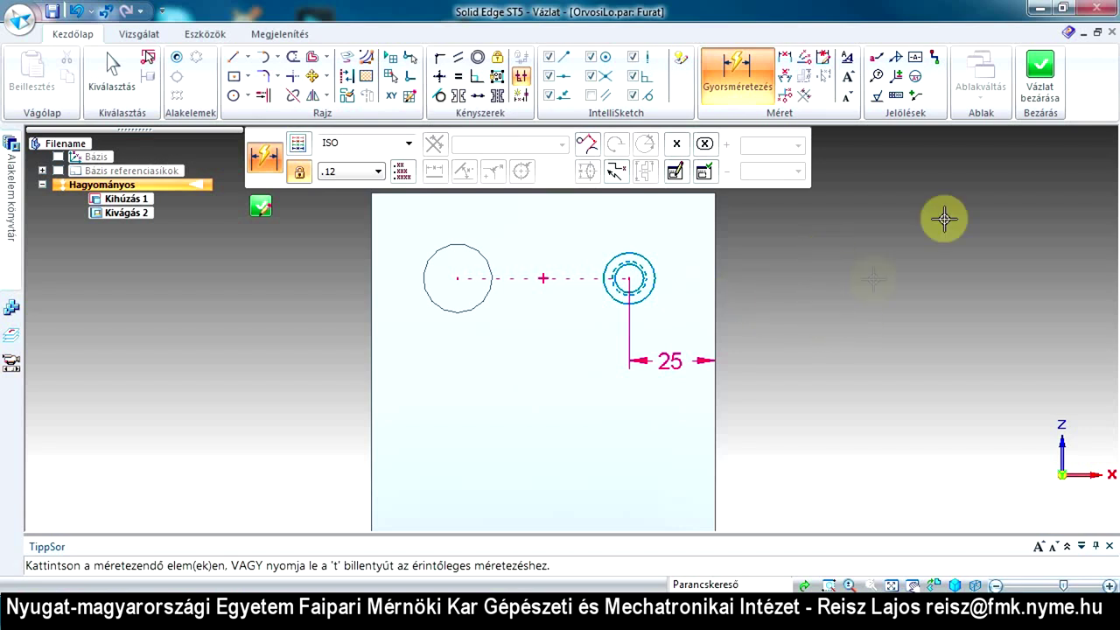
Close the hole sketch, direct the hole into the block, and finish the hole feature
left_click(1051, 84)
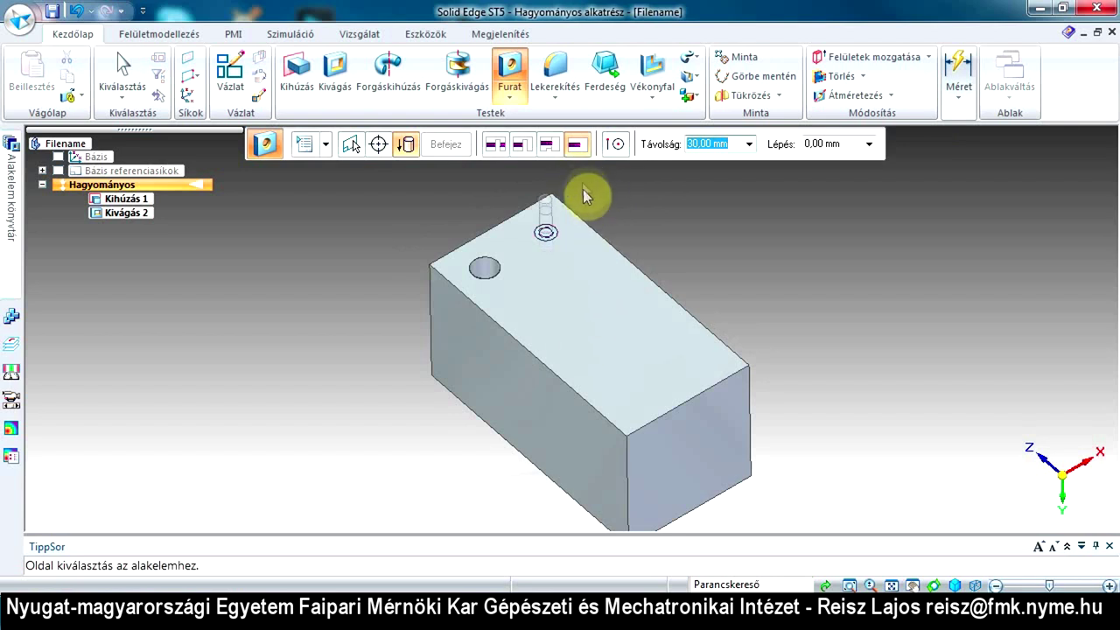
mouse_move(589, 203)
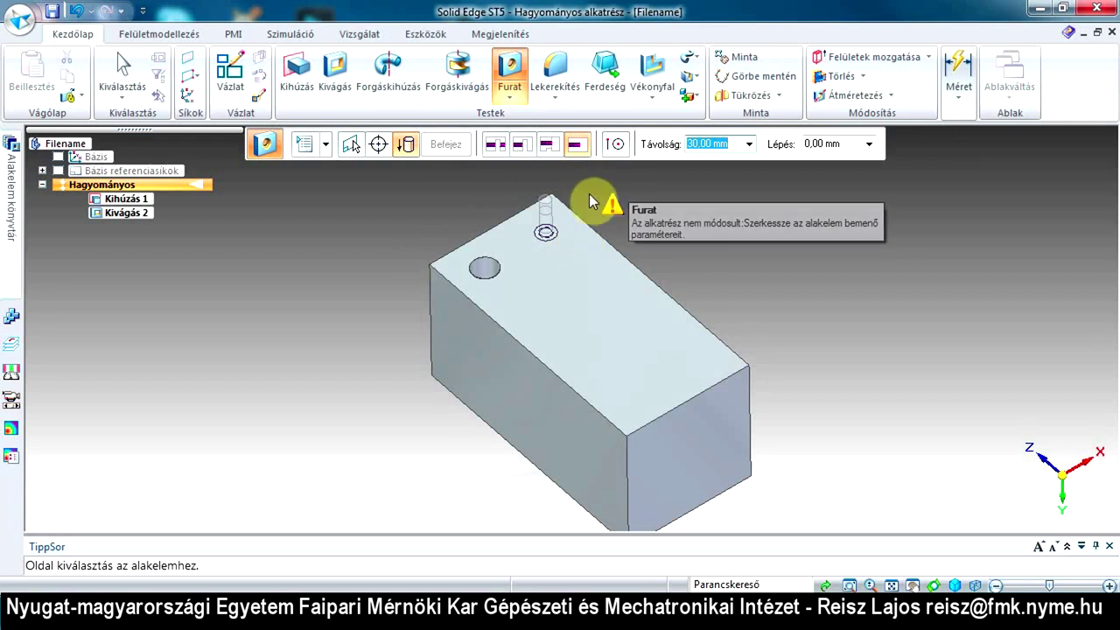
left_click(585, 298)
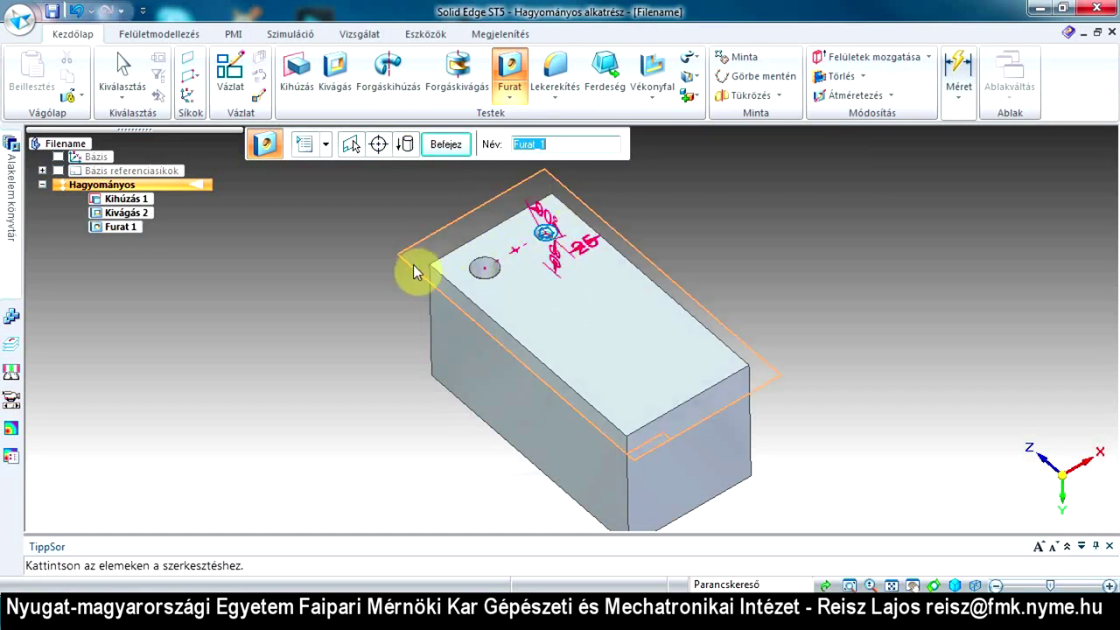
middle_click_drag(413, 264, 452, 252)
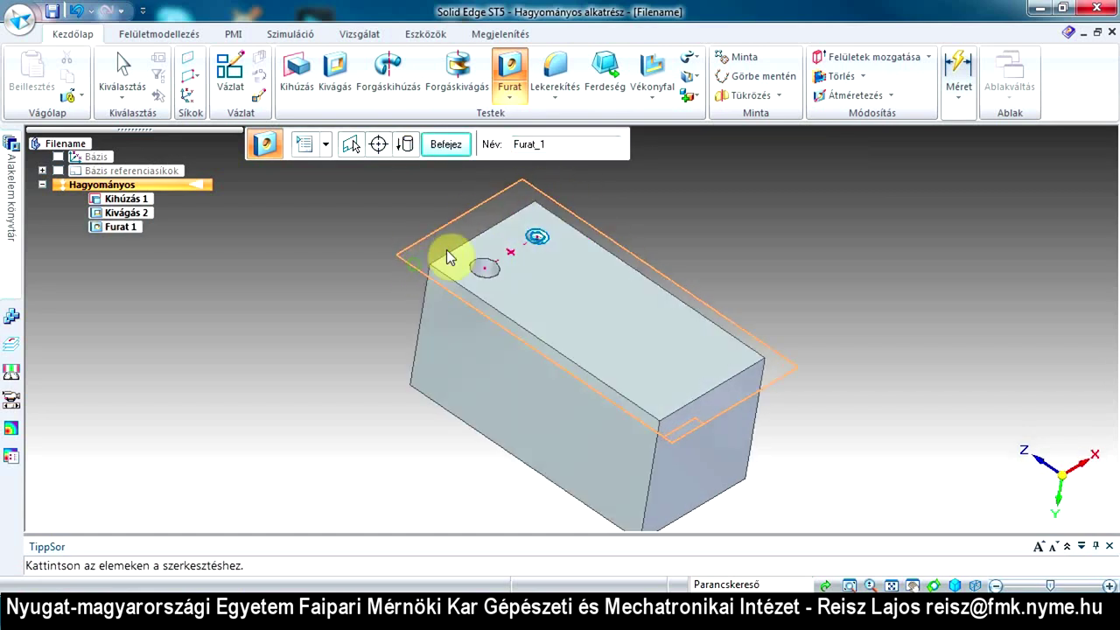
left_click(446, 147)
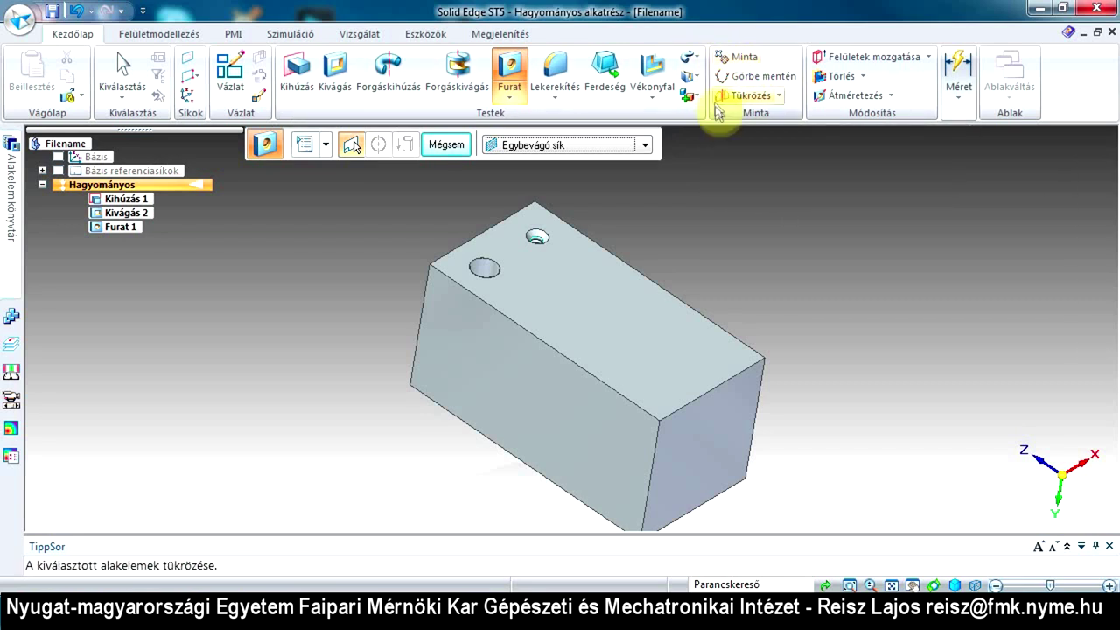
Start a Pattern of the countersunk hole with the other pattern method, using the block face that carries the hole as the sketch plane
left_click(735, 59)
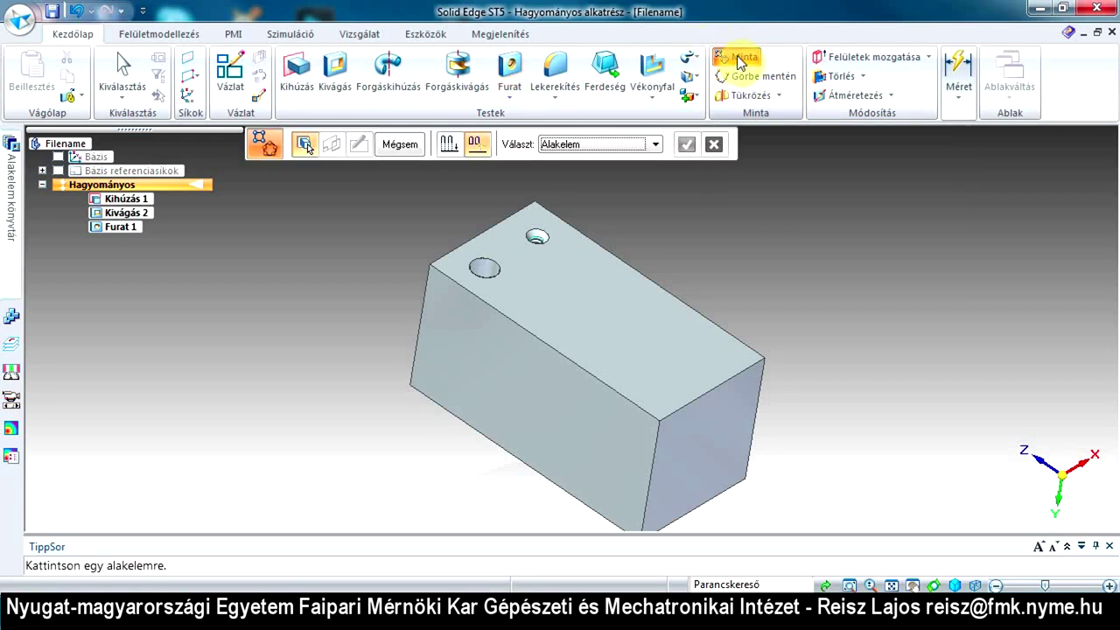
left_click(454, 146)
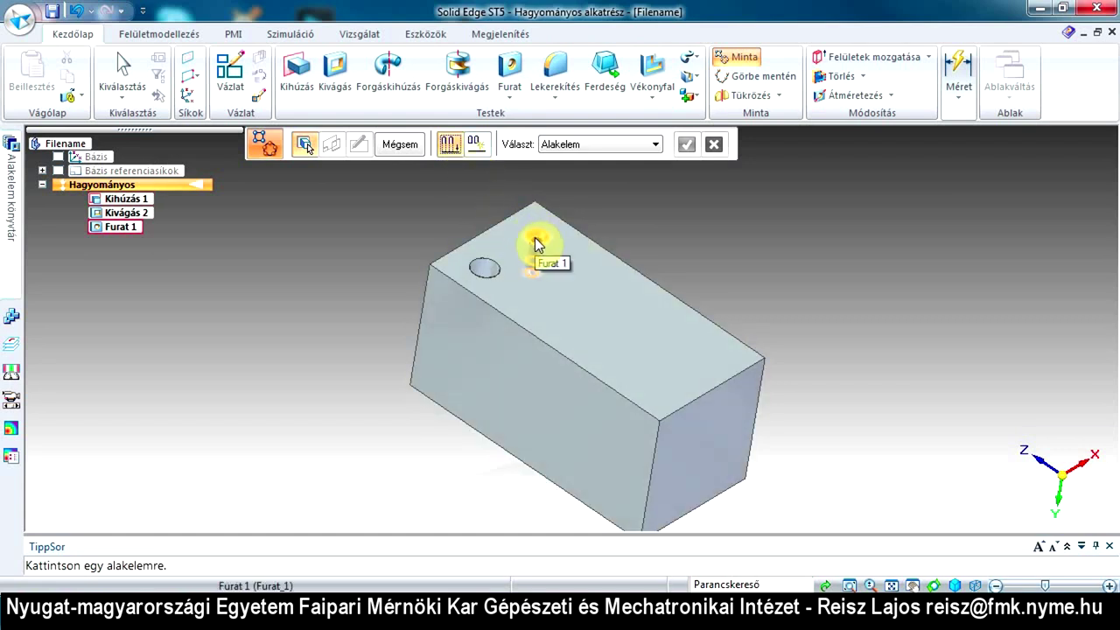
left_click(535, 237)
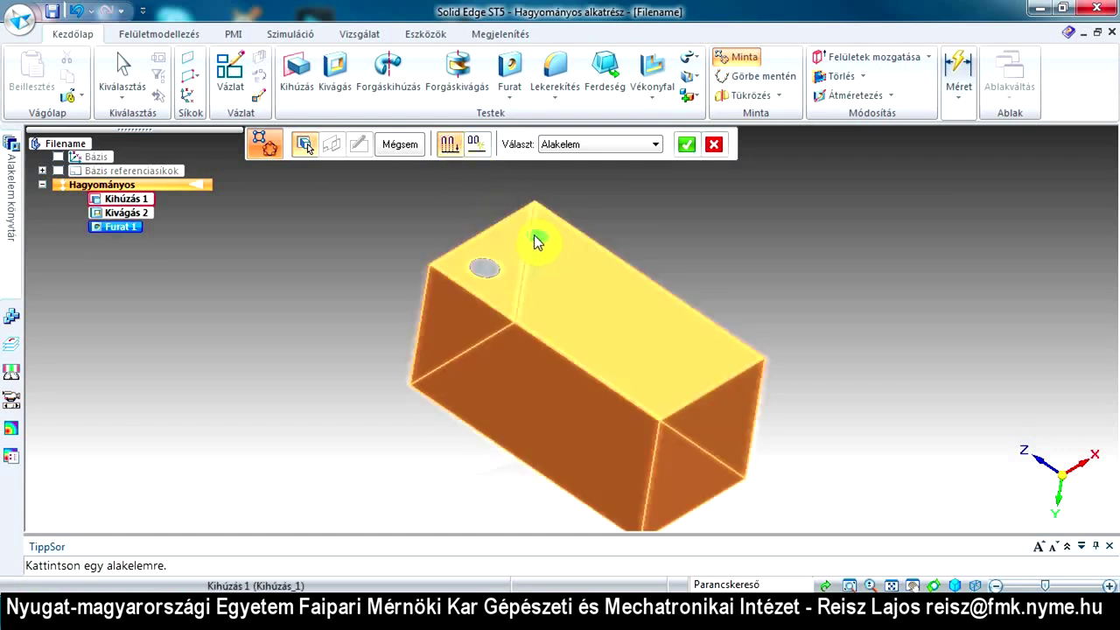
left_click(686, 145)
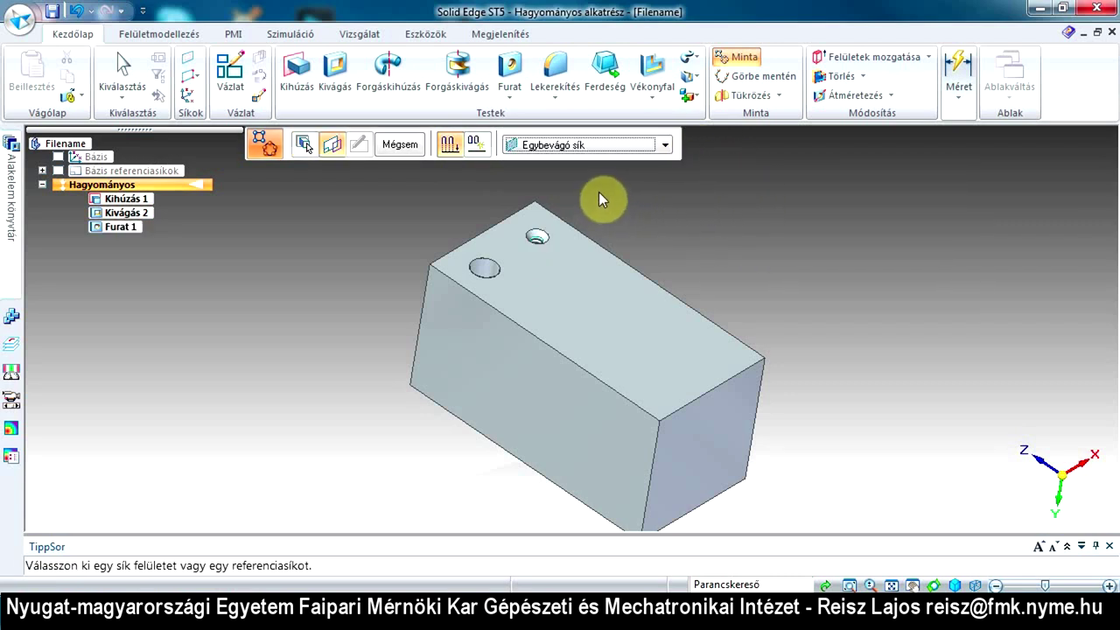
left_click(579, 284)
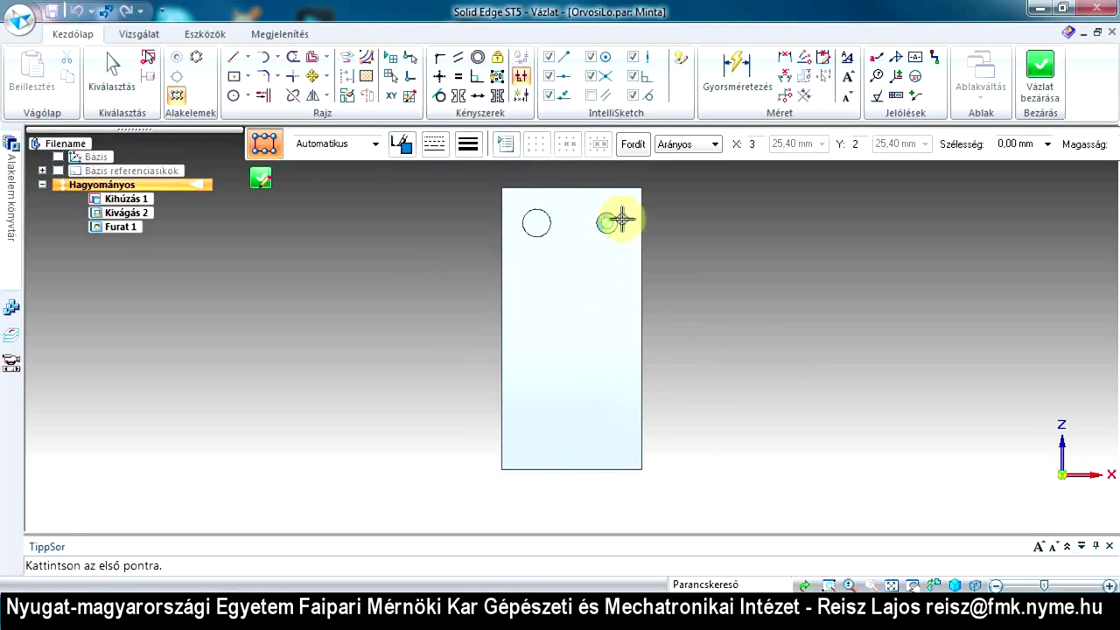
Start a rectangular pattern profile with its first corner at the centre of the countersunk hole
left_click(541, 221)
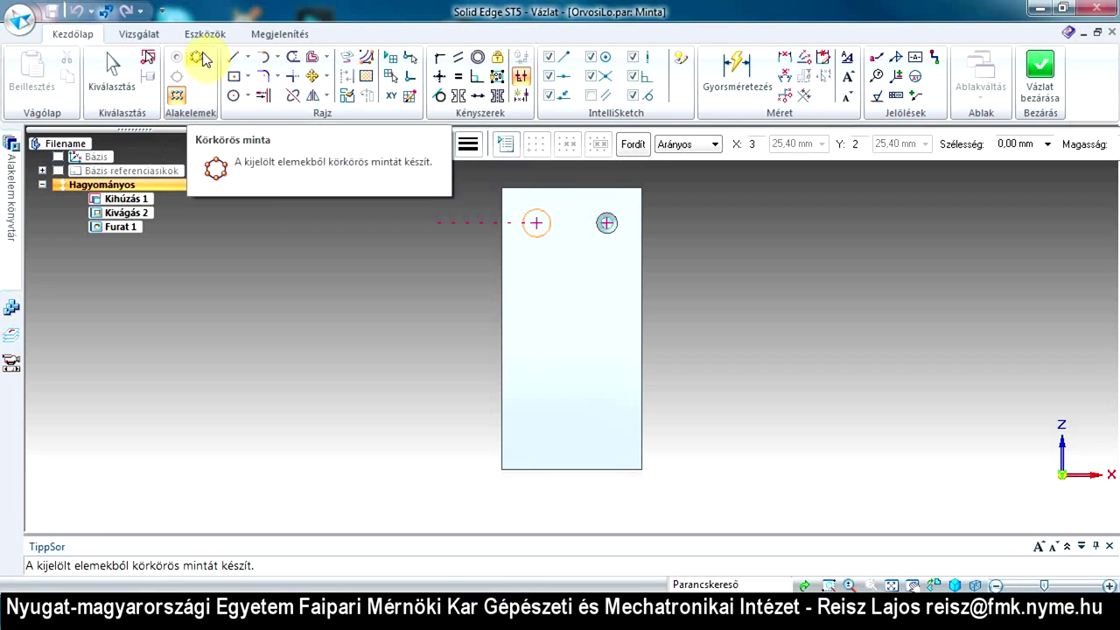
left_click(176, 97)
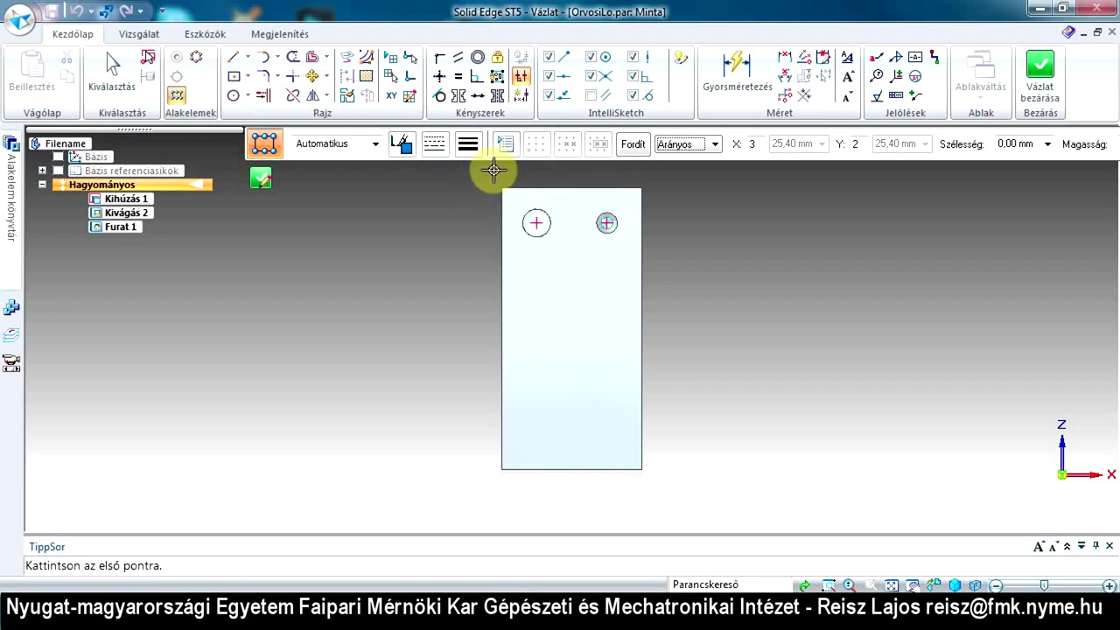
left_click(606, 223)
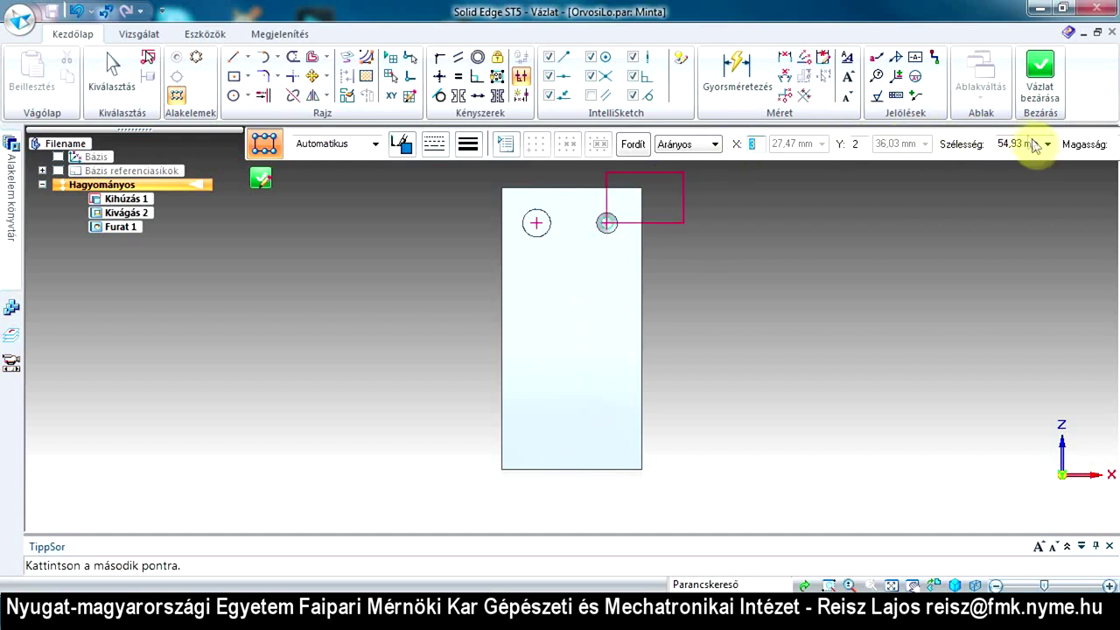
Set the rectangular pattern's width to 100 mm
left_click(966, 136)
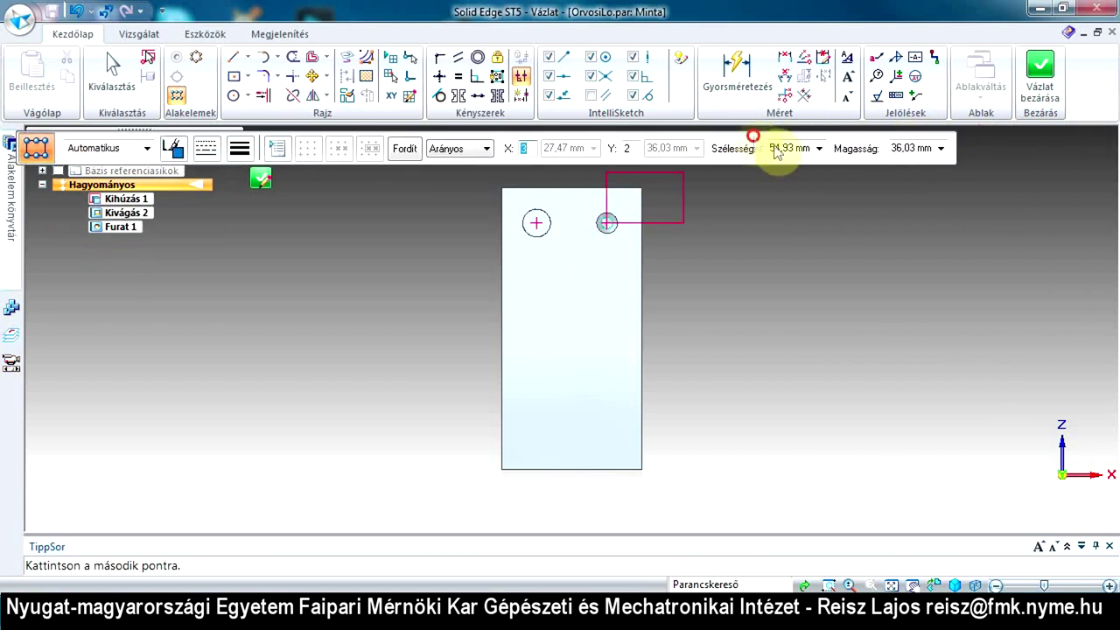
left_click(790, 149)
type("100")
key("Tab")
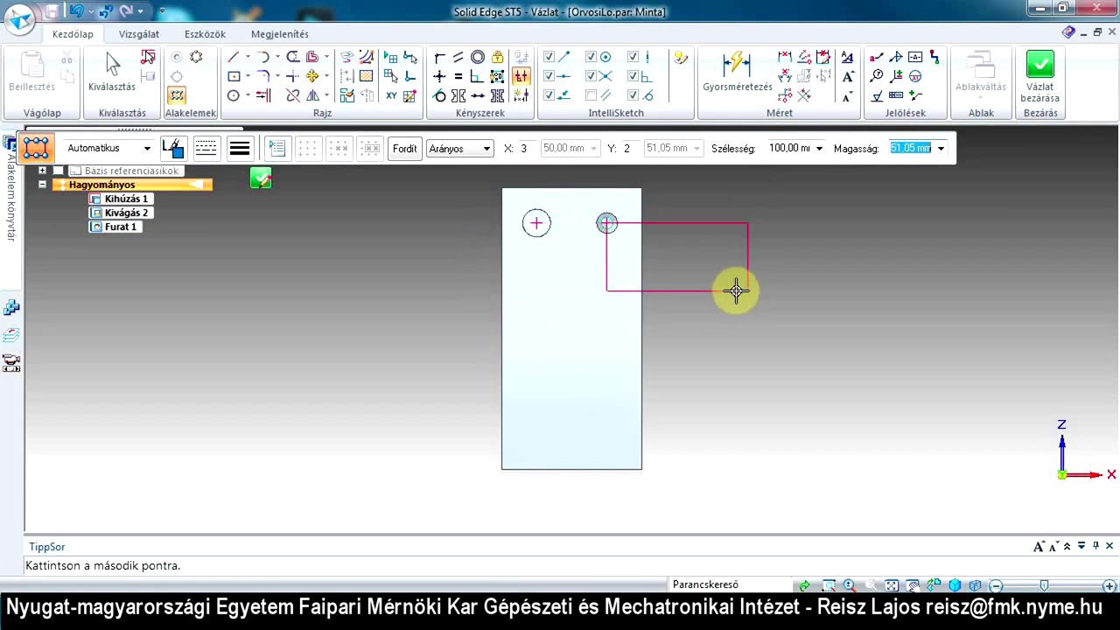
Set the rectangular pattern's width to 10 mm and place its opposite corner about 142 mm below the hole
left_click(804, 149)
type("1")
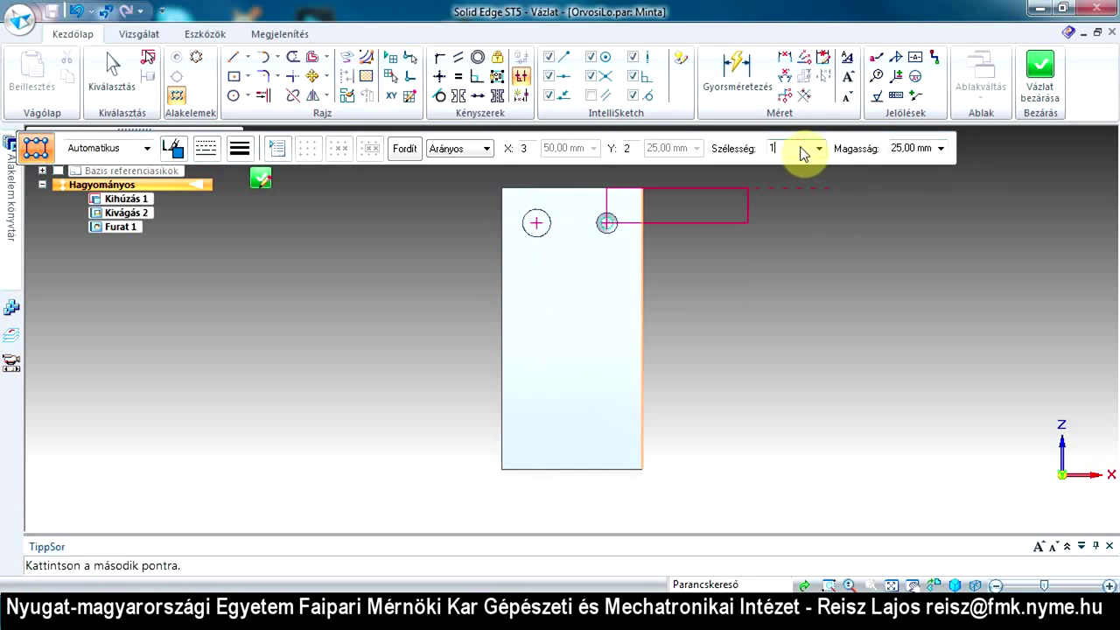
type("0")
key("Tab")
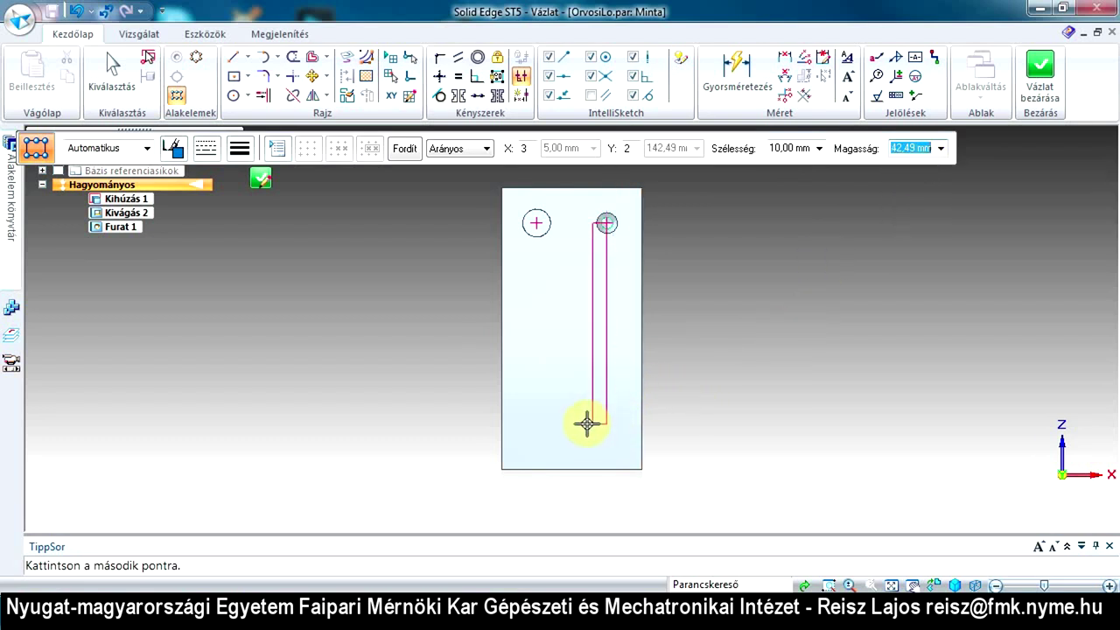
left_click(587, 424)
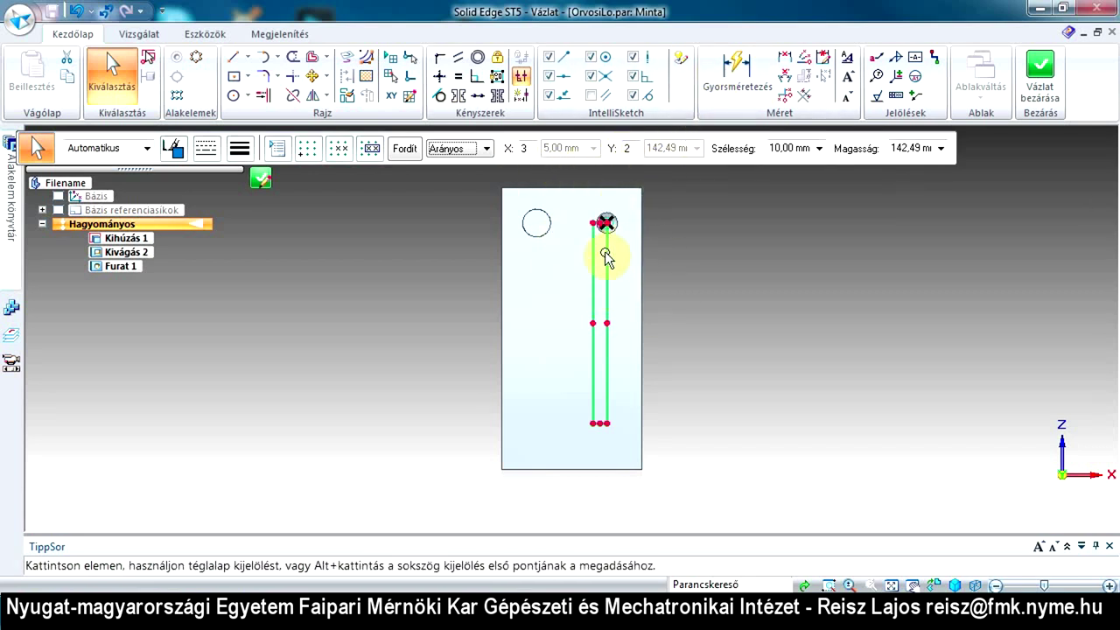
Dimension the upper edge of the rectangular pattern and set its width to 25 mm
left_click(607, 223)
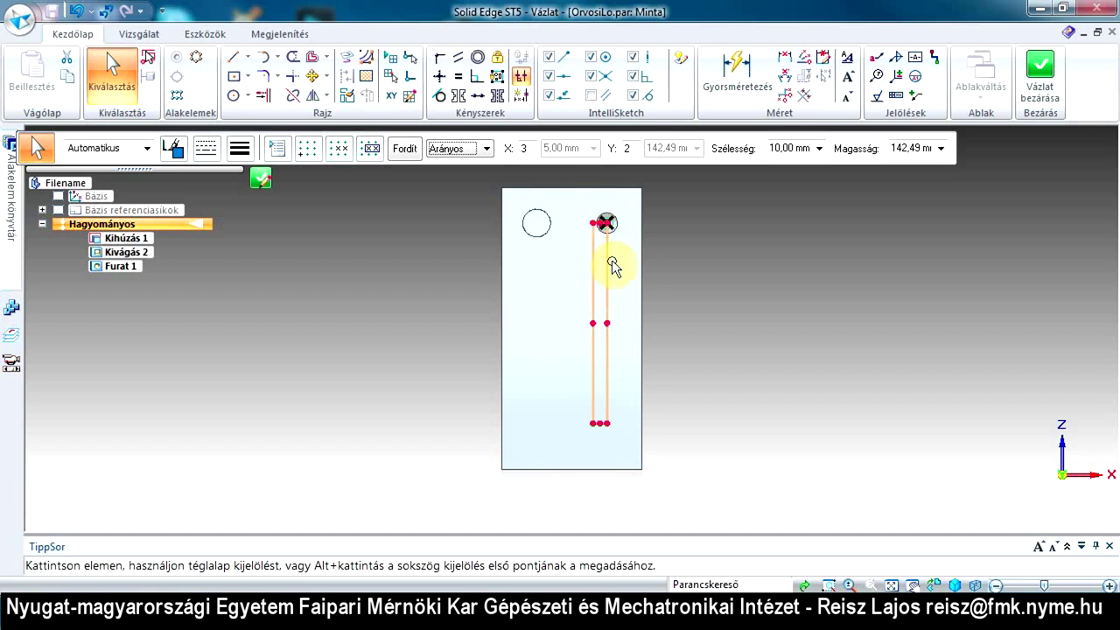
left_click(611, 234)
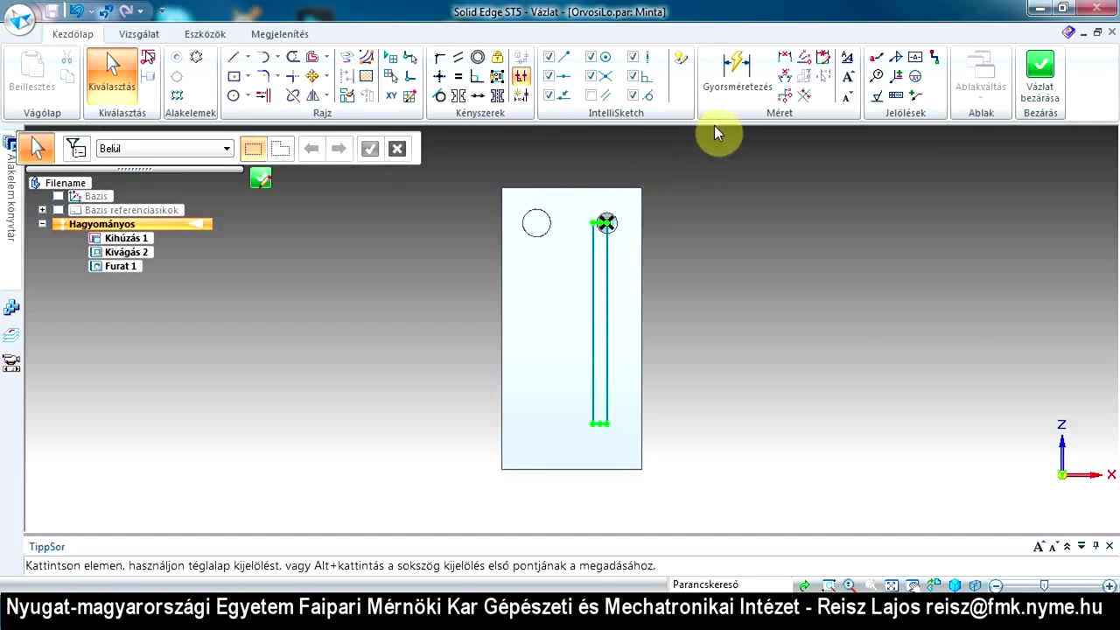
left_click(737, 76)
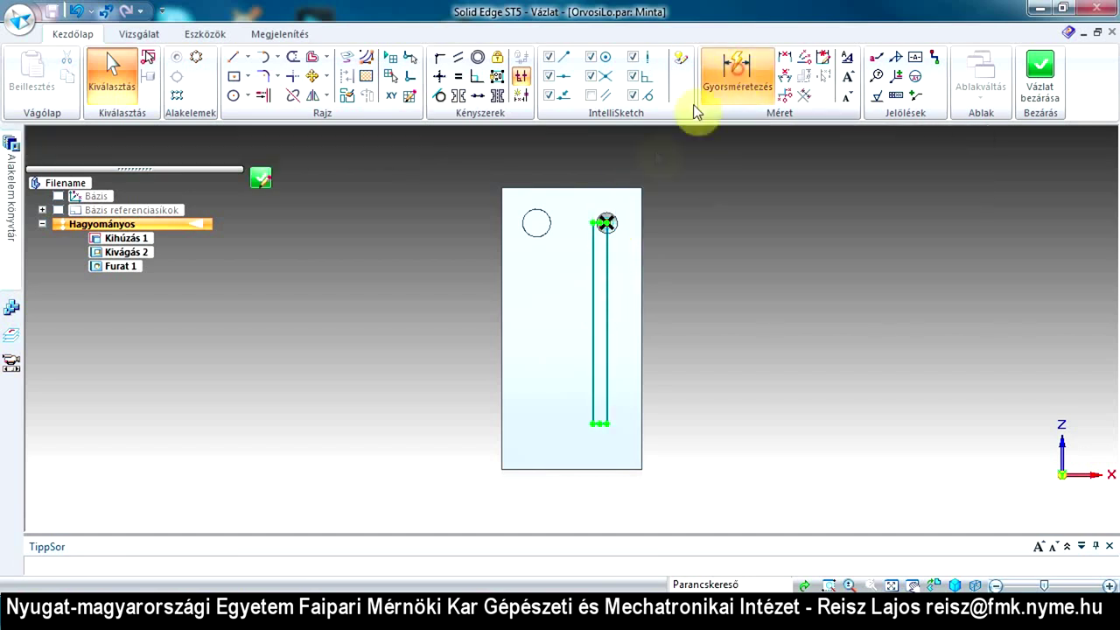
scroll(588, 210, "up", 5)
scroll(594, 215, "up", 3)
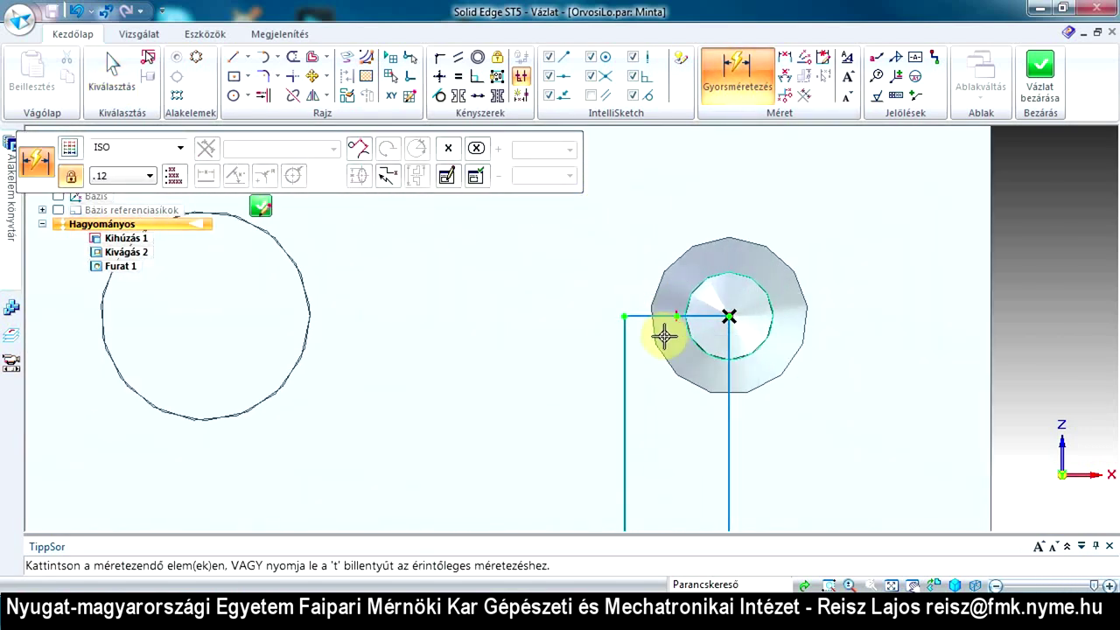
left_click(653, 315)
left_click(653, 189)
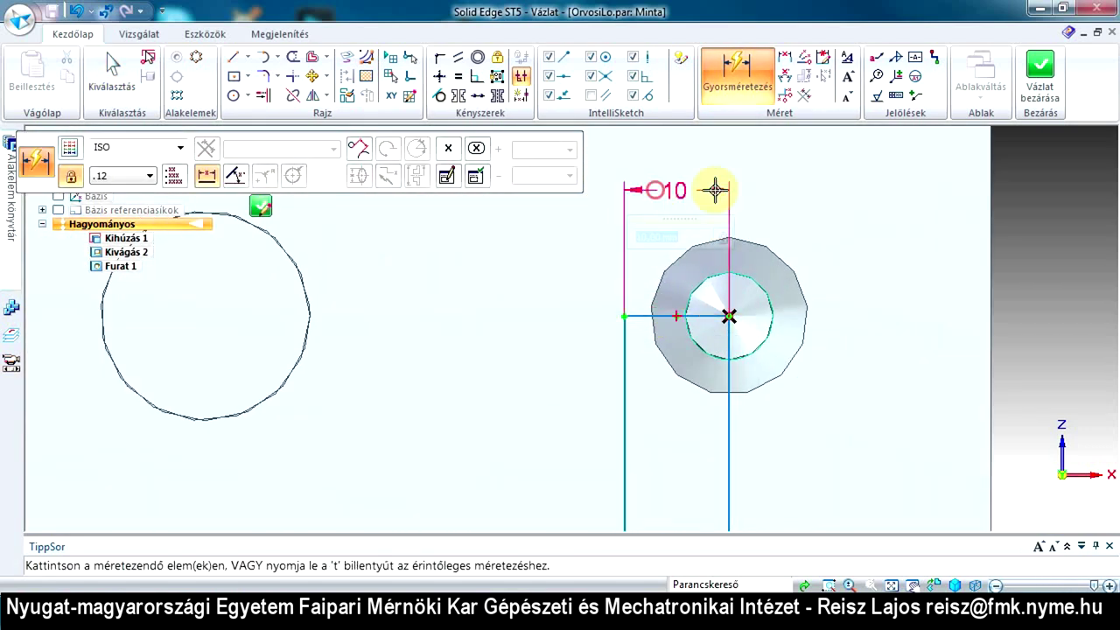
type("25")
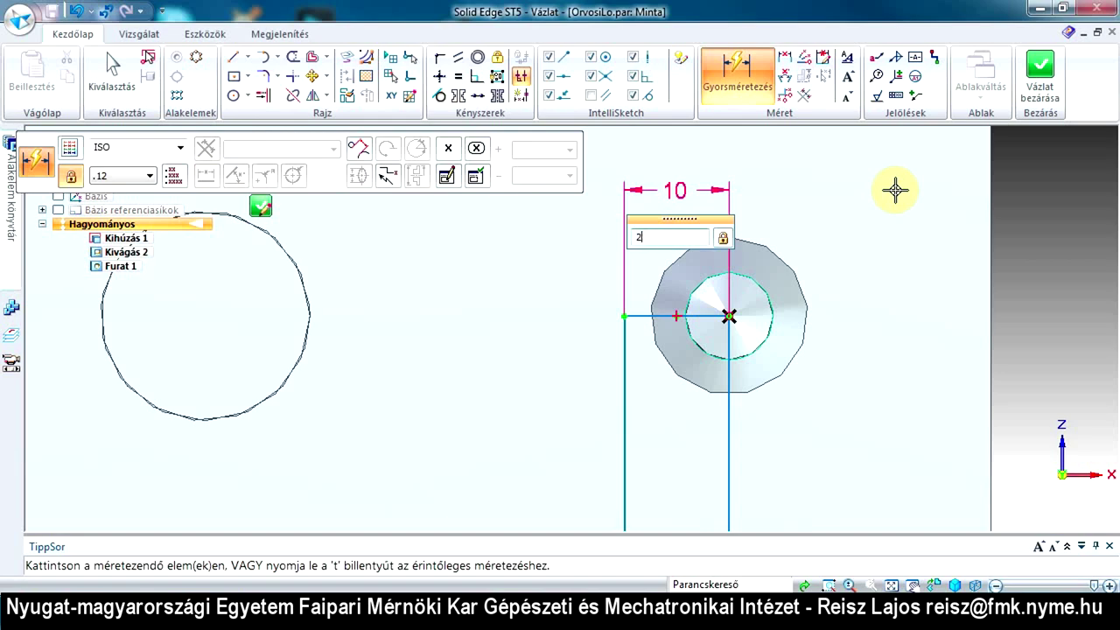
key("Return")
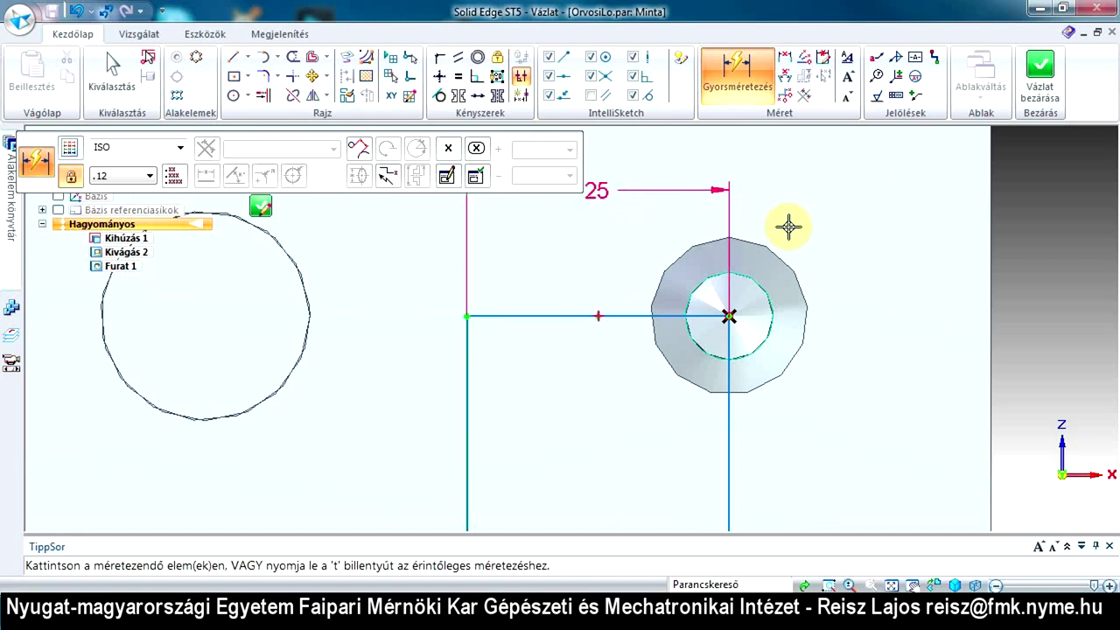
Dimension the pattern's lower edge from the face's lower edge, set the distance to 30 mm, and close the sketch
scroll(792, 224, "up", 3)
scroll(792, 225, "down", 6)
scroll(786, 225, "down", 5)
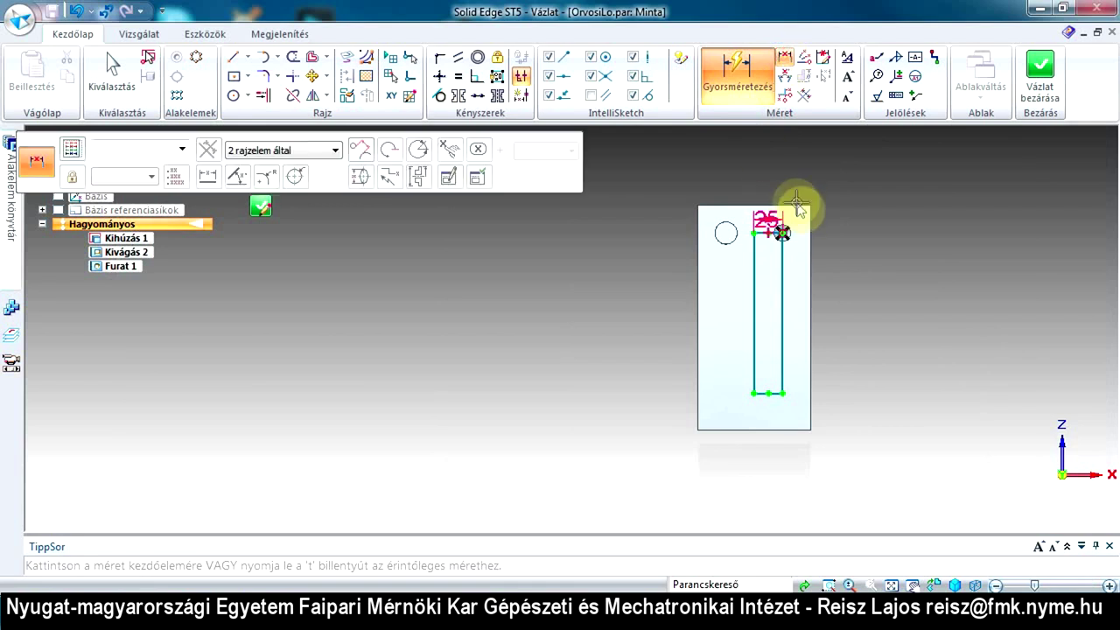
left_click(770, 430)
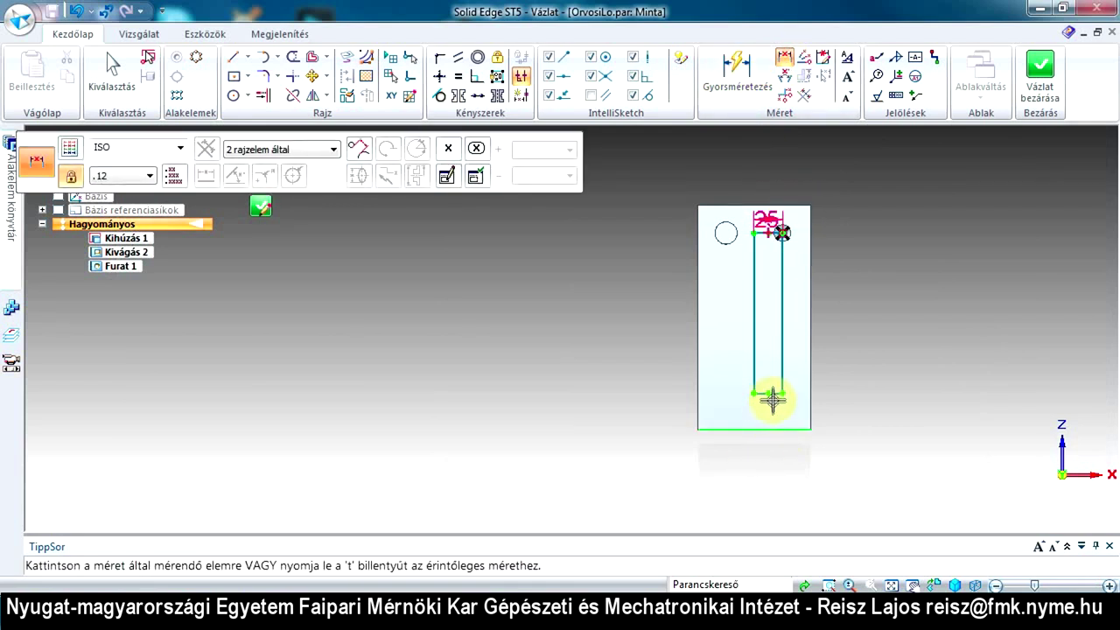
left_click(774, 394)
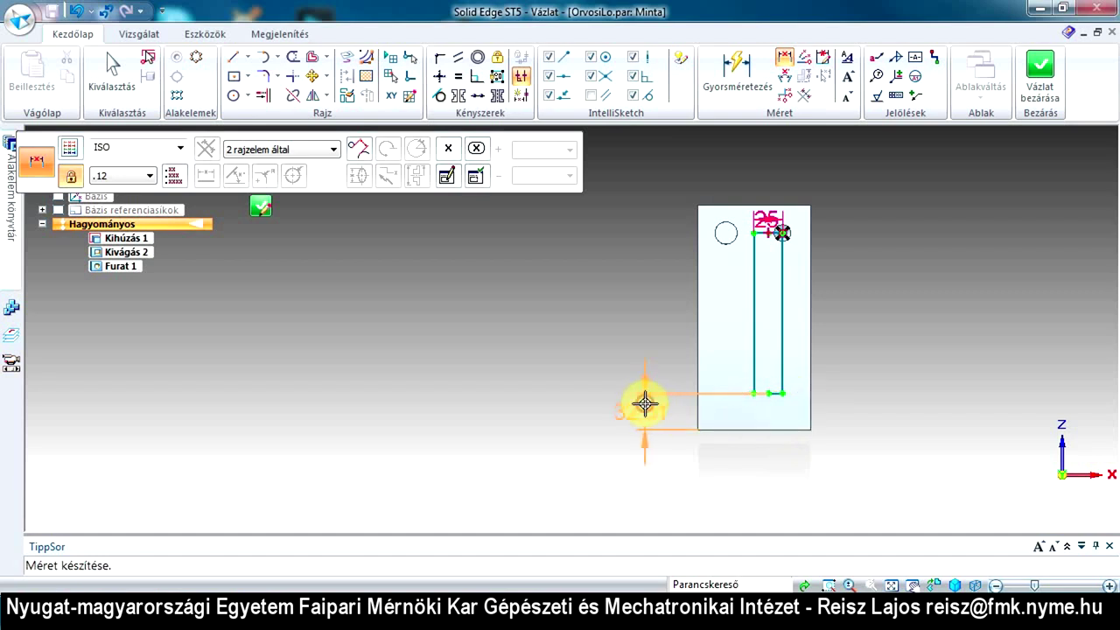
left_click(645, 401)
type("30")
key("Return")
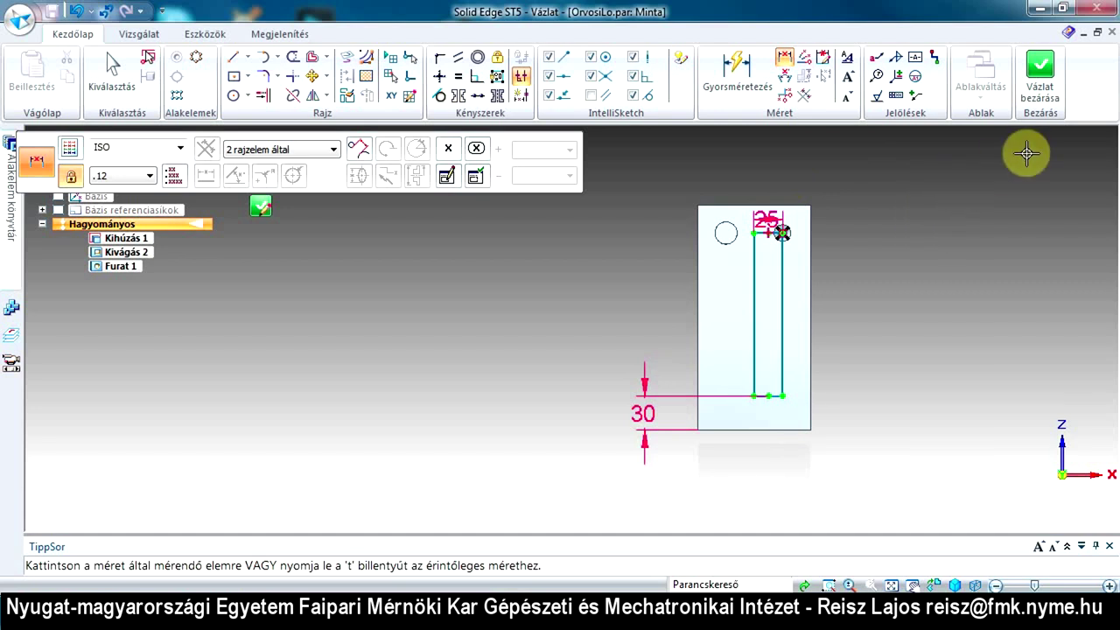
left_click(1036, 75)
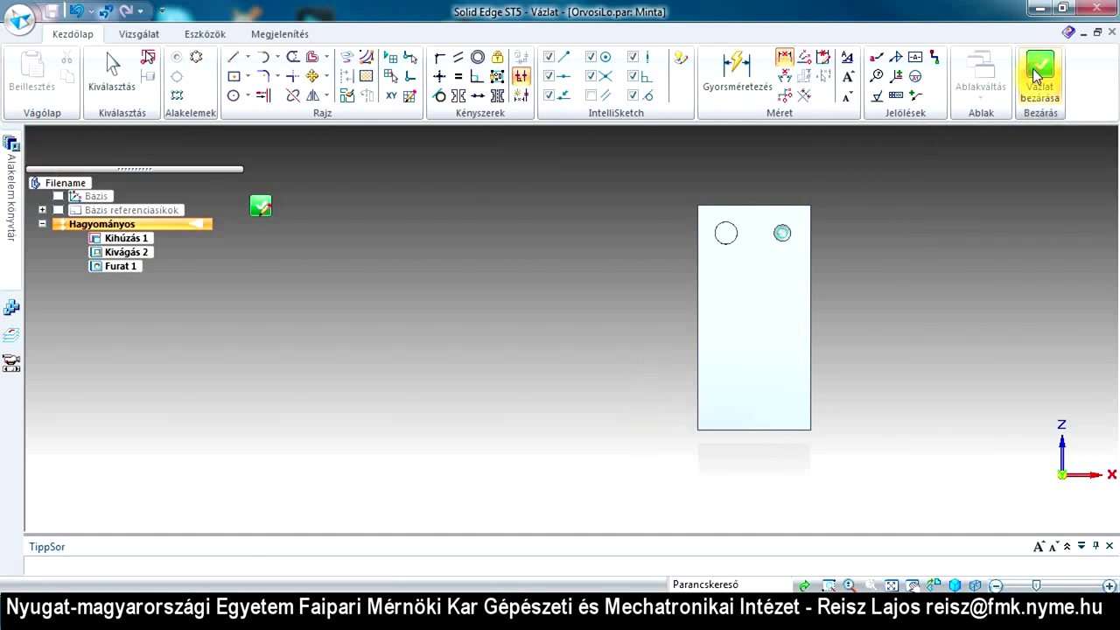
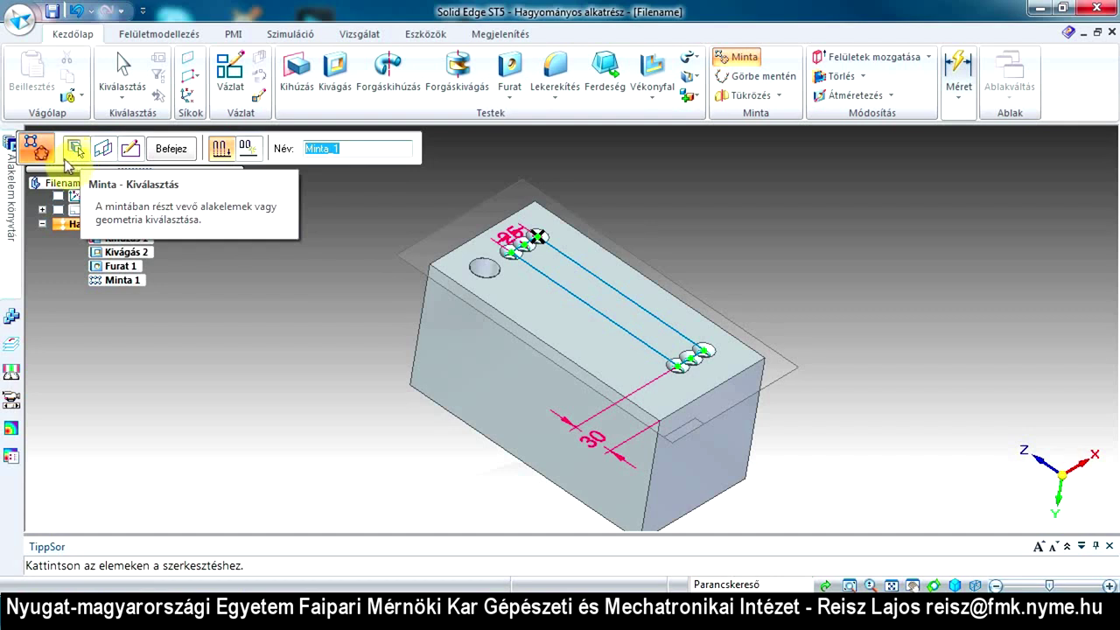
Try to change the pattern counts to X 2 and Y 3 in its profile sketch, and finish the pattern feature
left_click(129, 150)
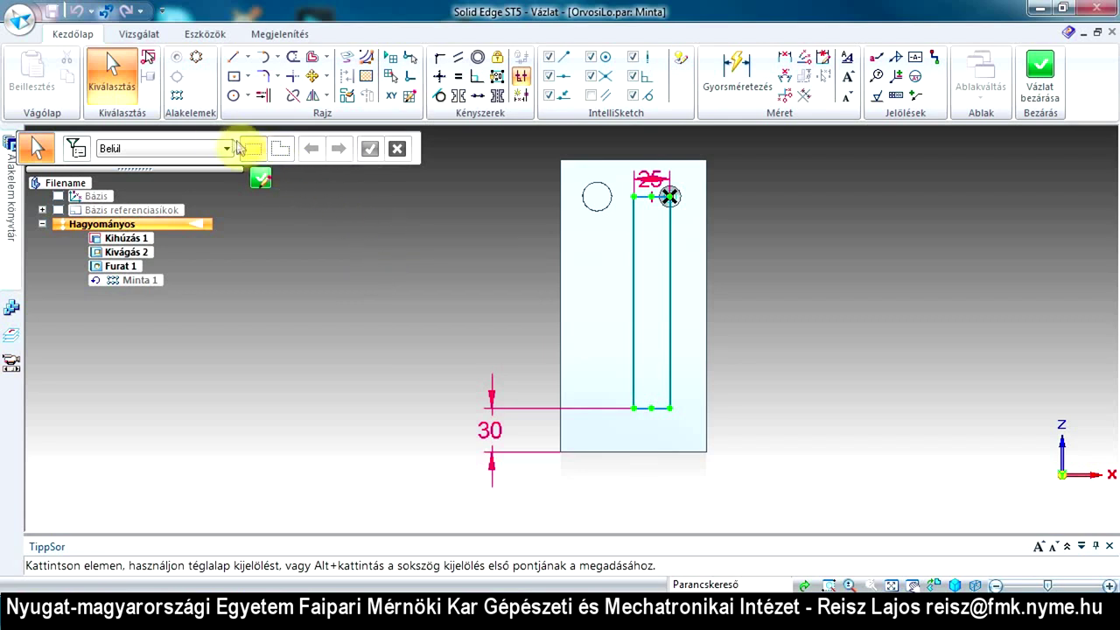
left_click(178, 102)
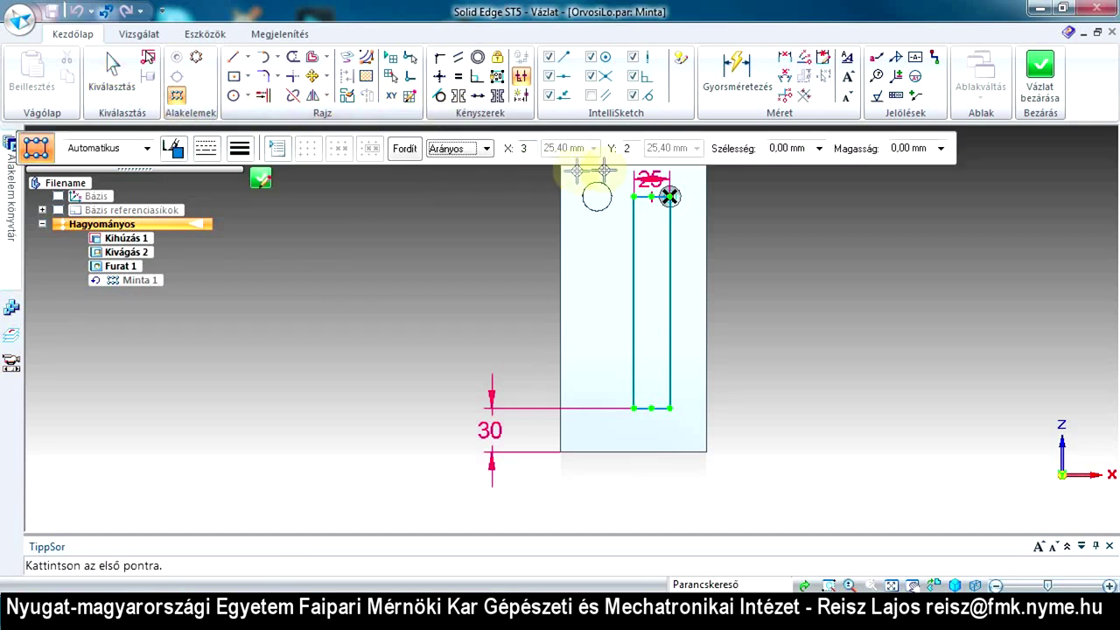
double_click(525, 148)
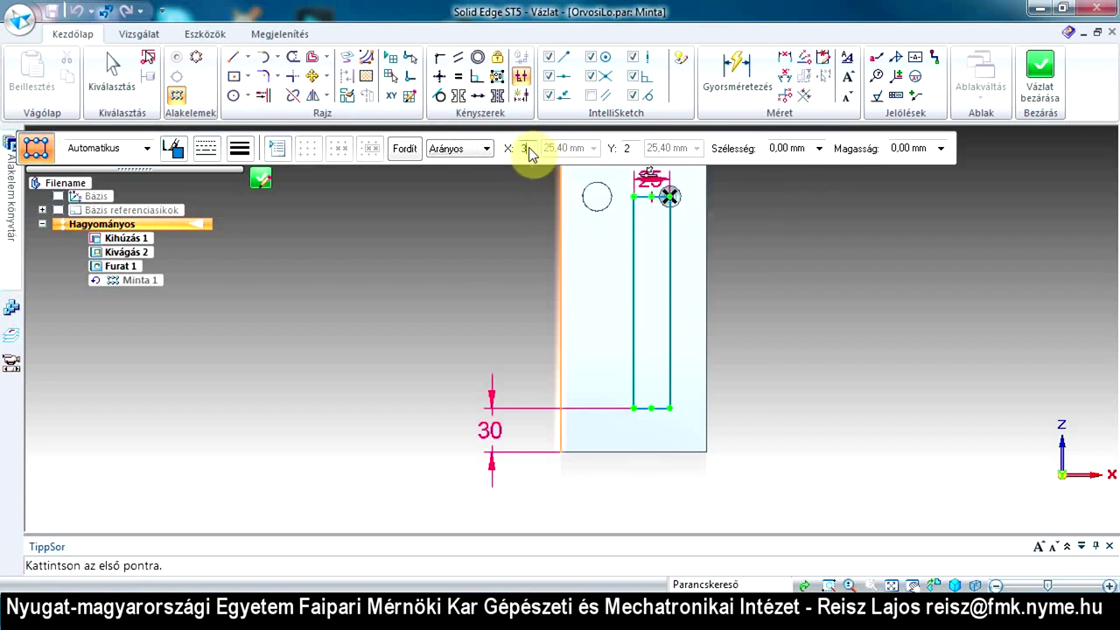
type("2")
double_click(628, 150)
double_click(631, 150)
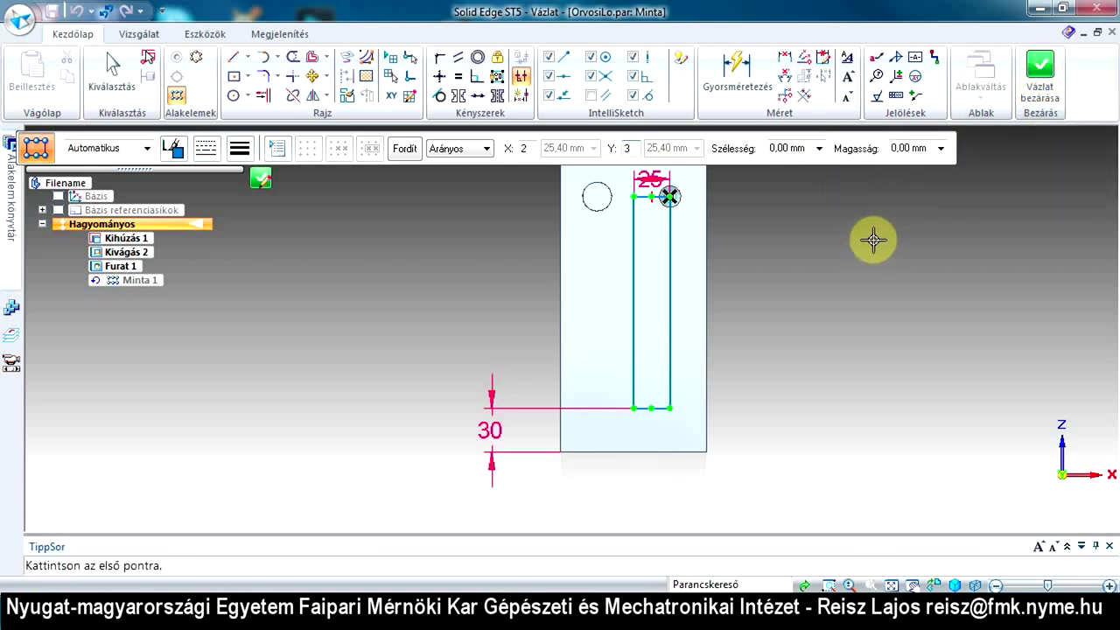
left_click(1034, 77)
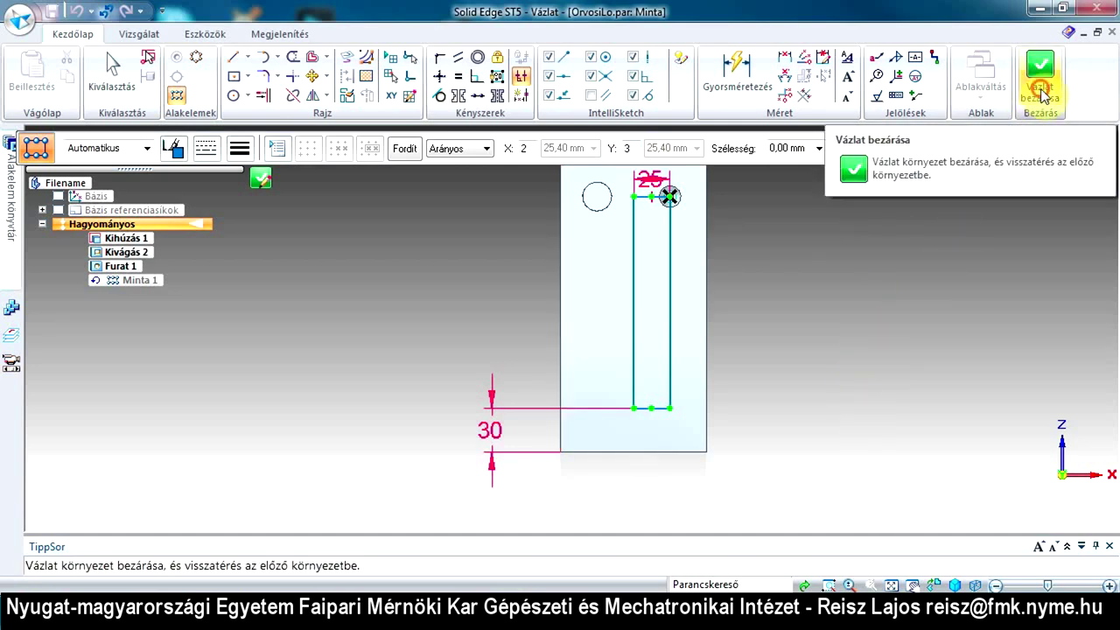
left_click(1040, 96)
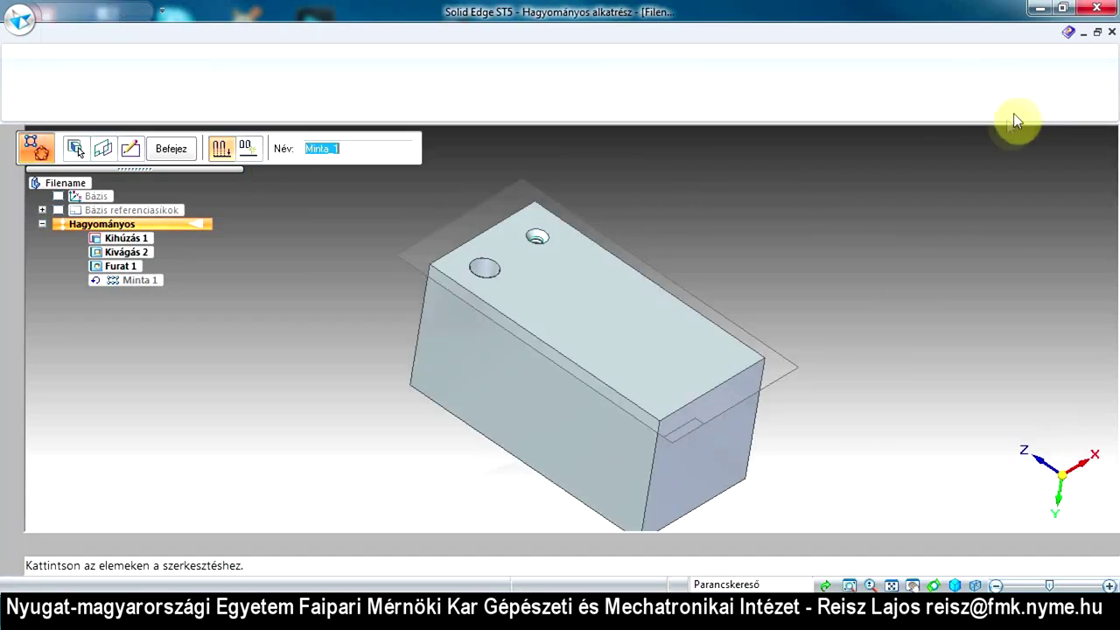
left_click(179, 151)
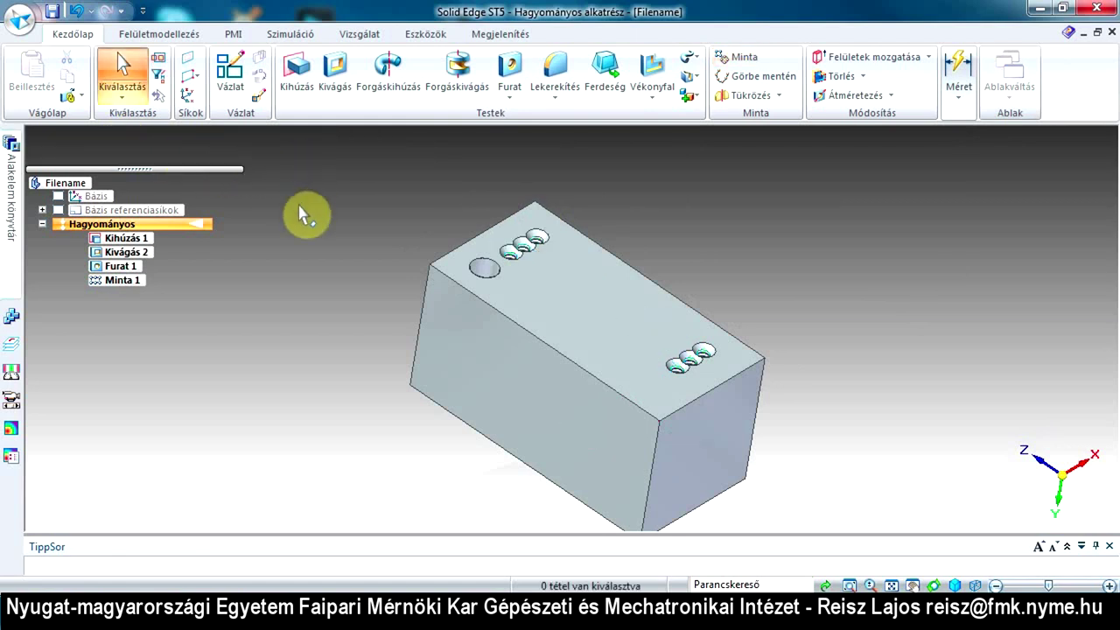
Open the hole pattern's profile sketch for editing and select the rectangular pattern
left_click(119, 280)
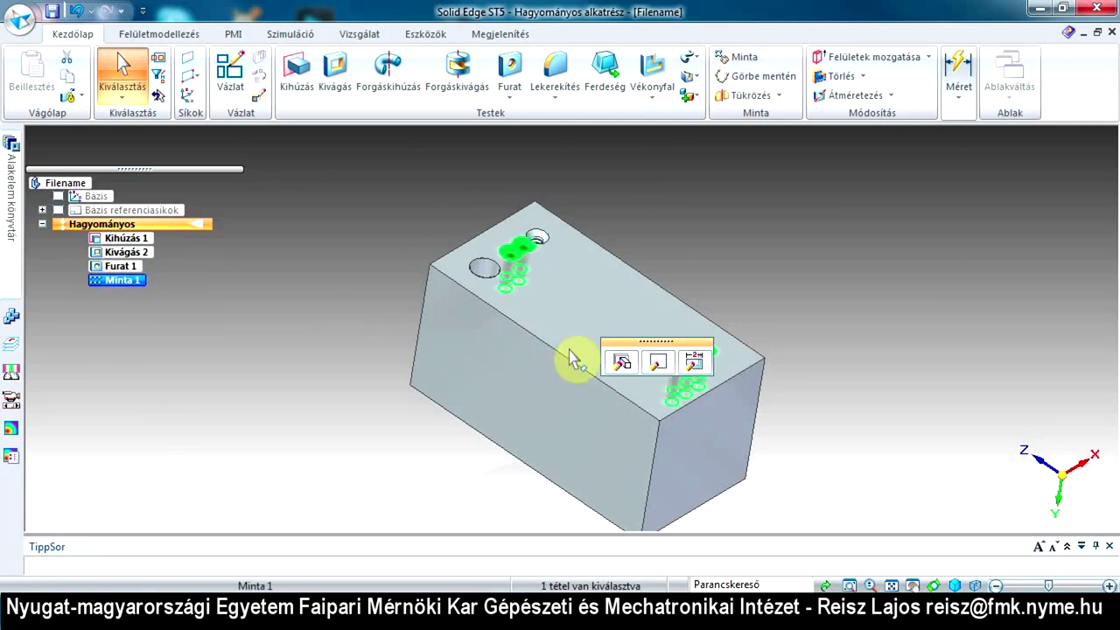
left_click(570, 359)
left_click(657, 363)
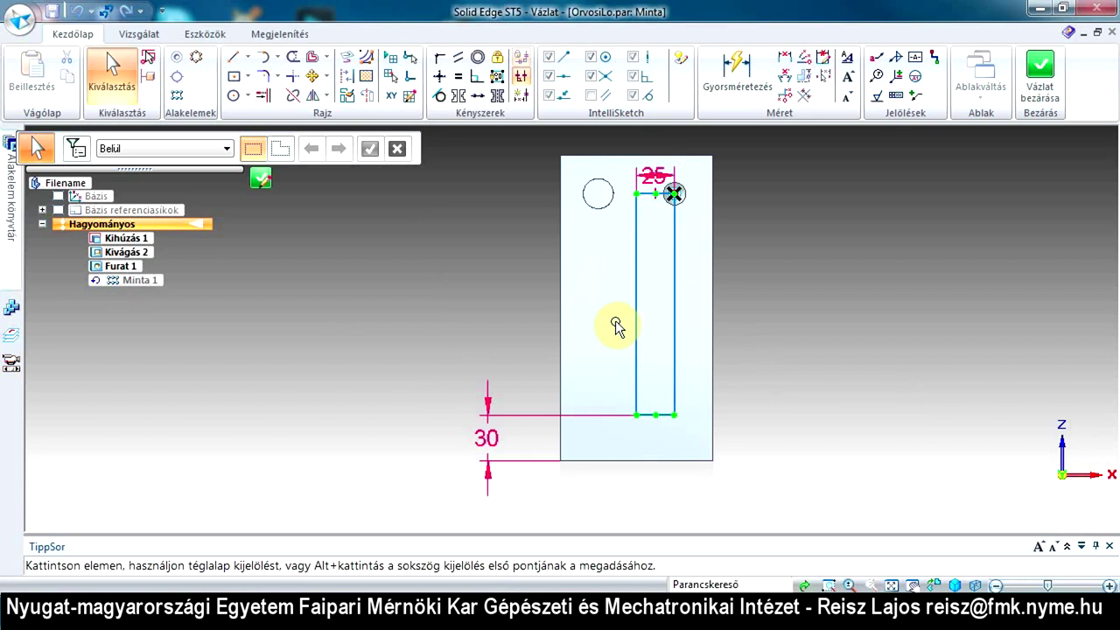
left_click(180, 96)
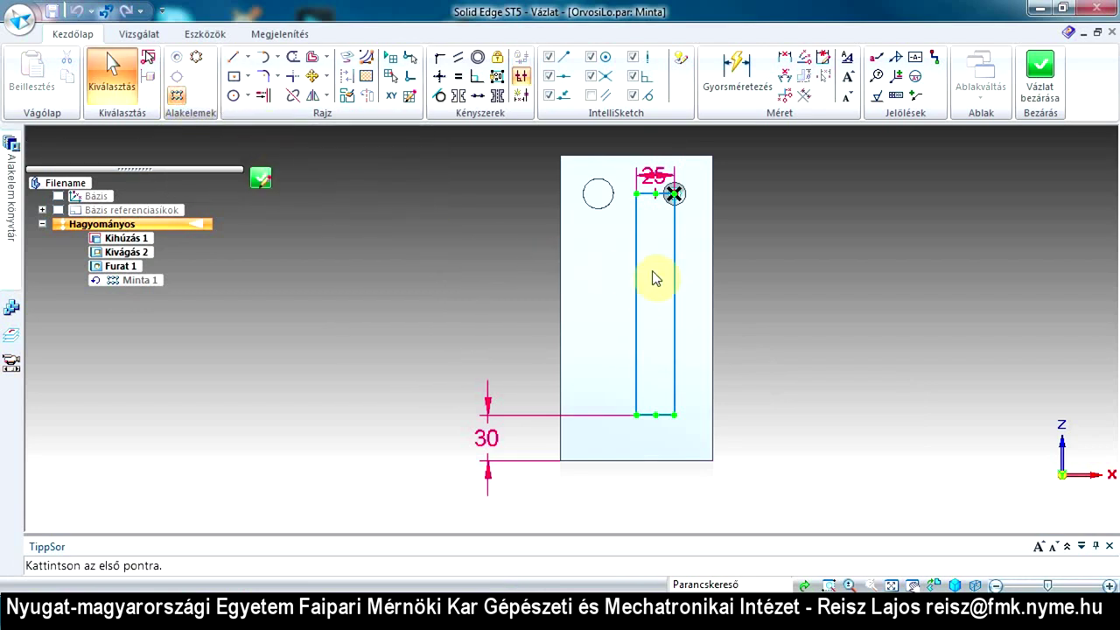
key("Escape")
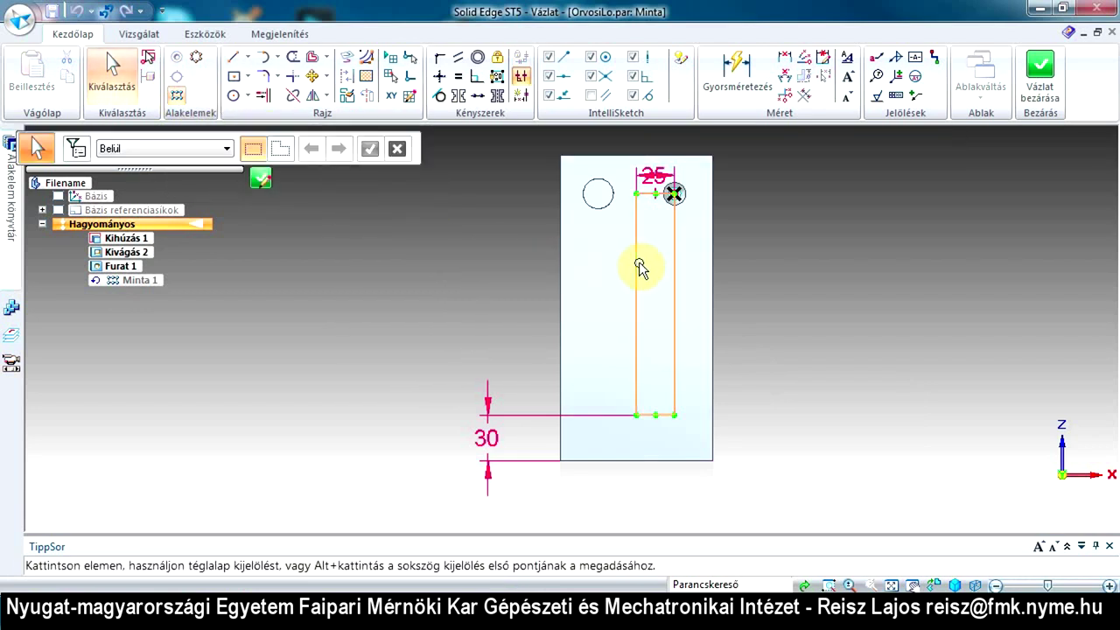
left_click(638, 267)
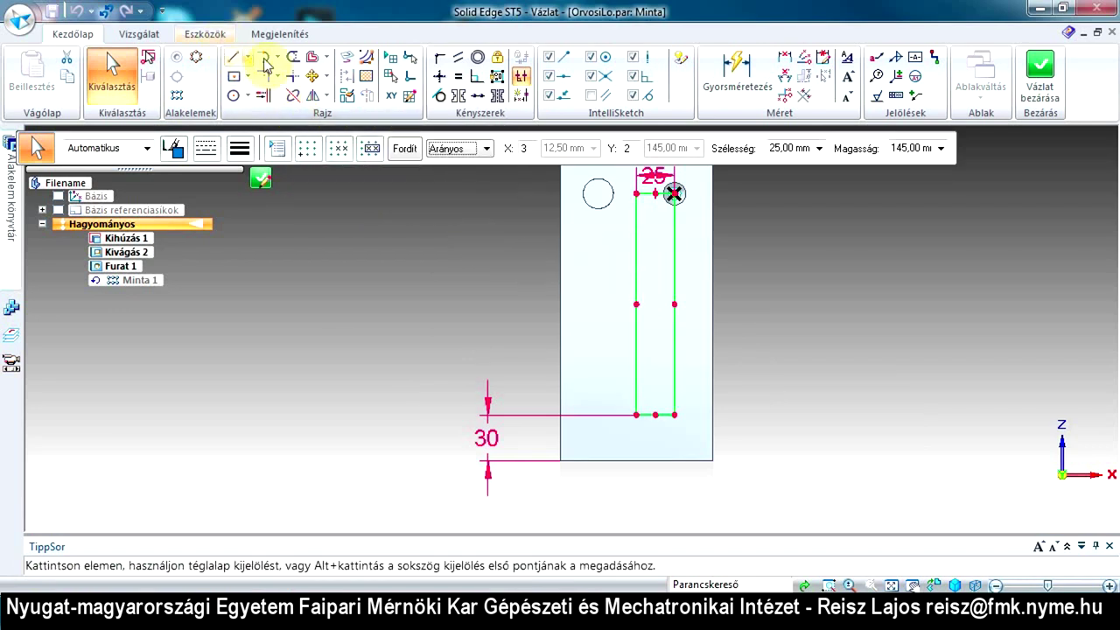
left_click(179, 96)
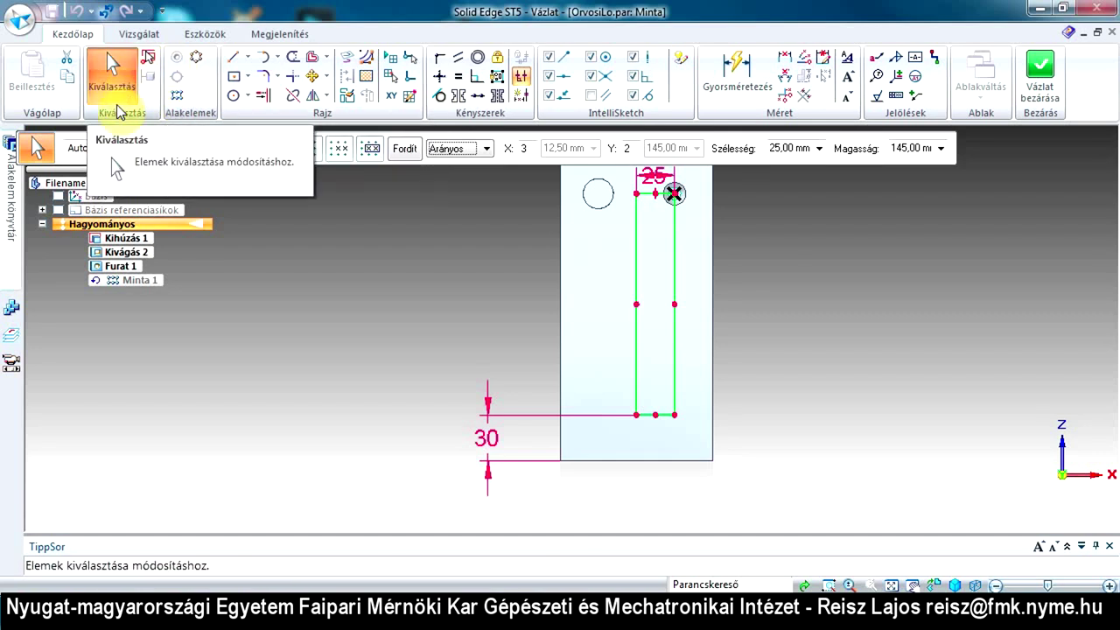
Set the rectangular pattern's counts to X 2 and Y 3, close the sketch and finish the pattern feature
left_click(120, 112)
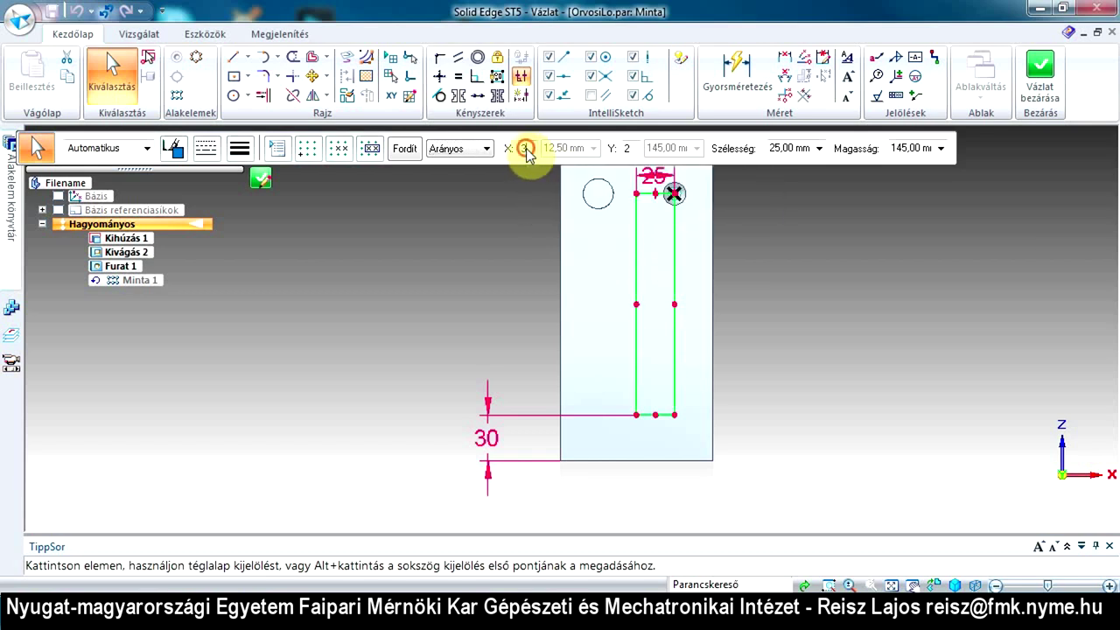
type("2")
key("Return")
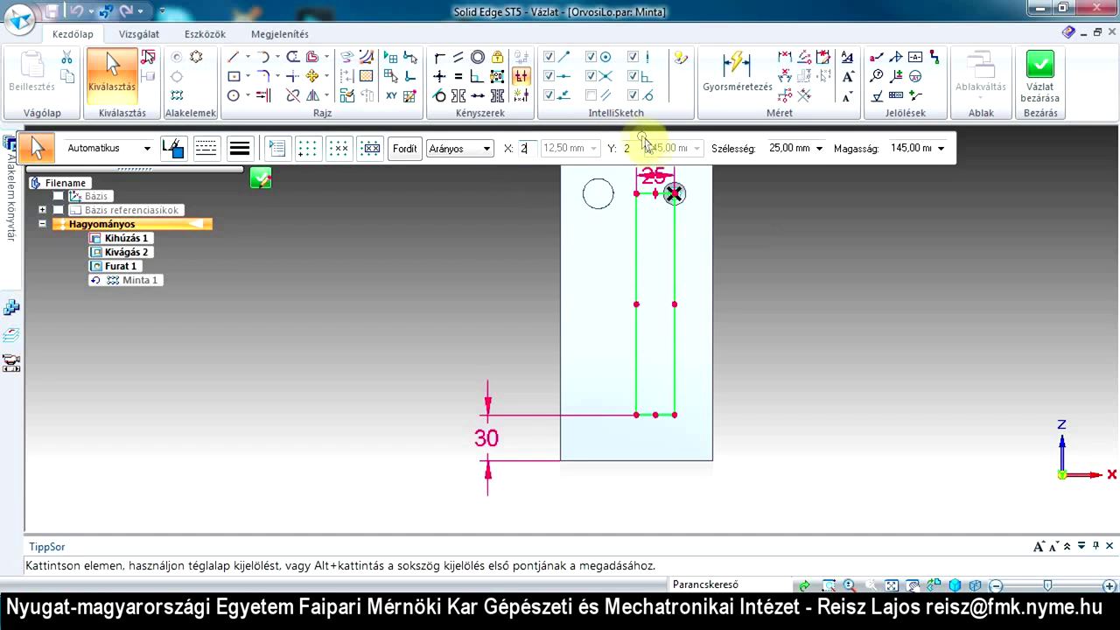
left_click(627, 149)
type("3")
key("Return")
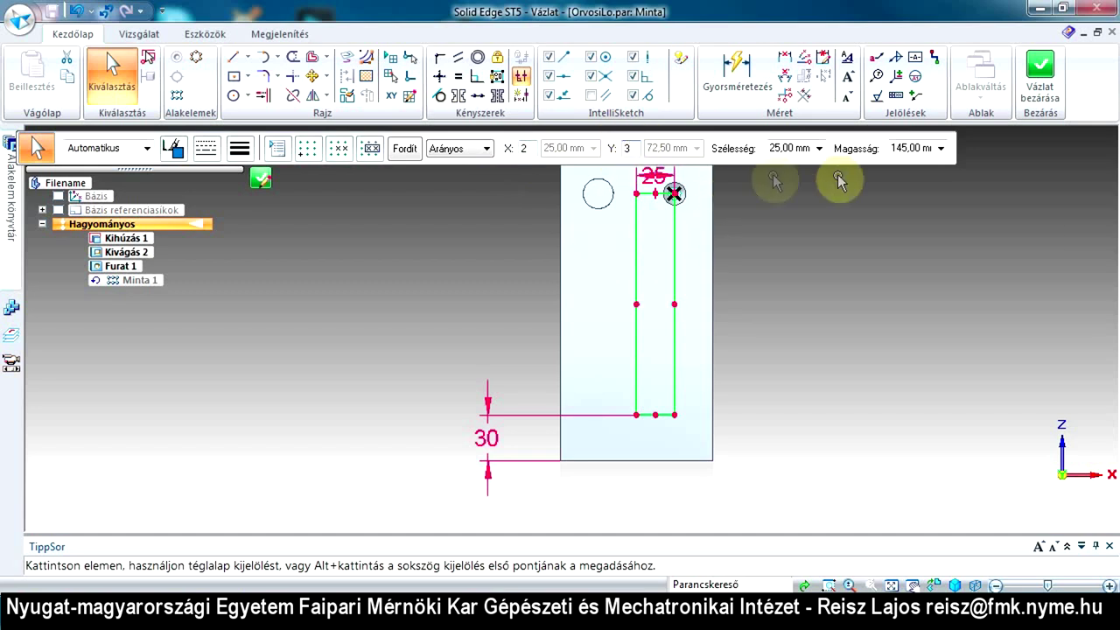
left_click(1046, 65)
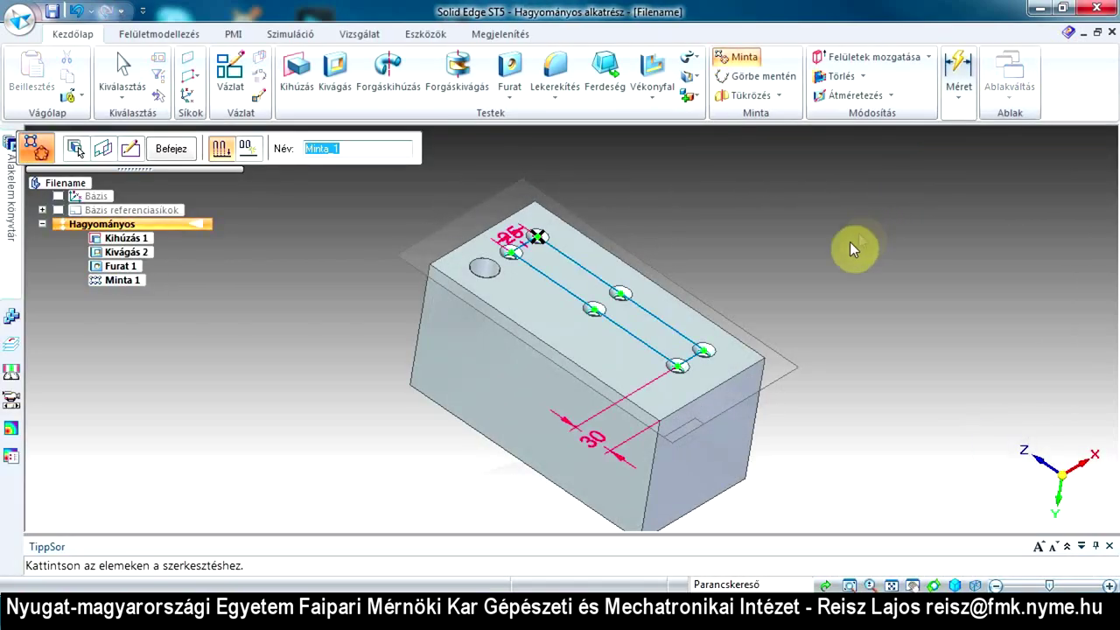
left_click(174, 155)
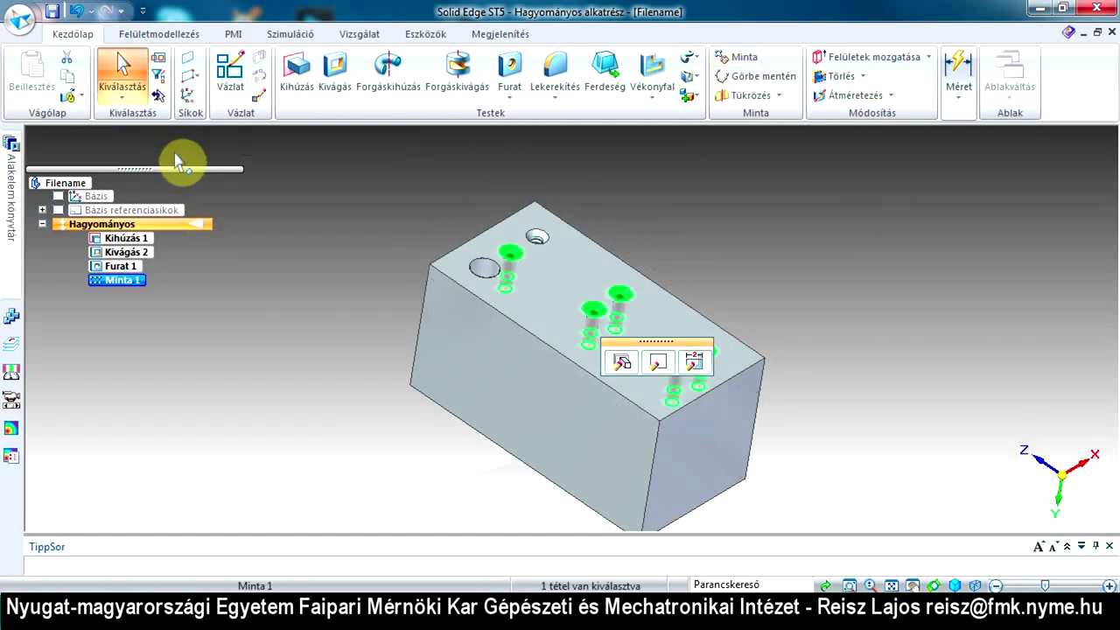
left_click(850, 270)
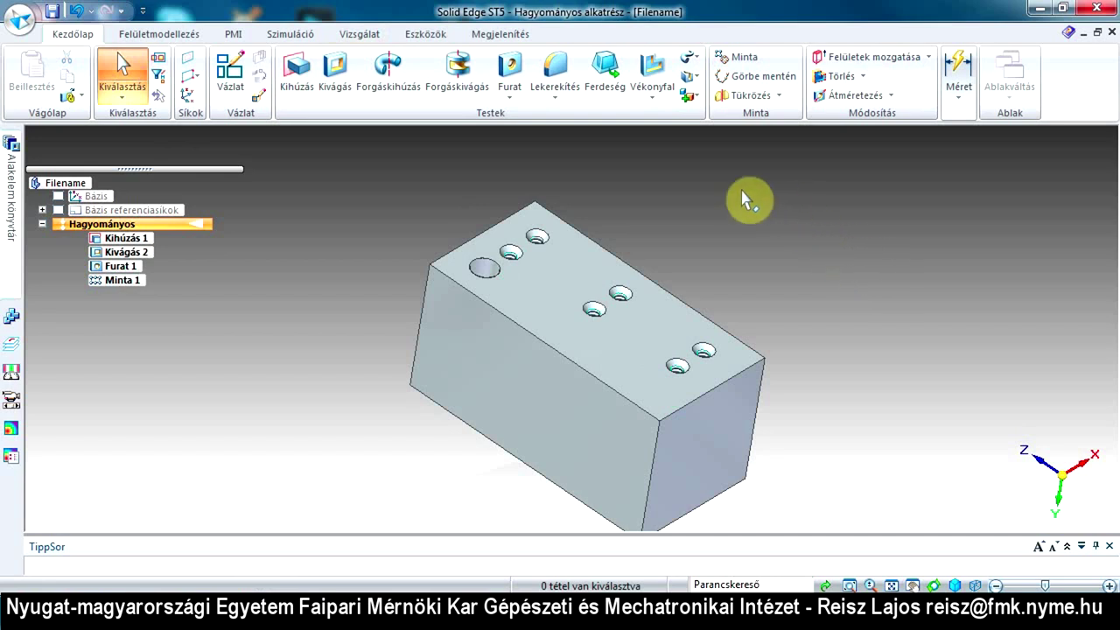
Start a Round with edge-loop (Élhurok) selection, set the radius to 5 mm, and pick the outer loop of the block's hole-bearing face
left_click(554, 102)
left_click(597, 118)
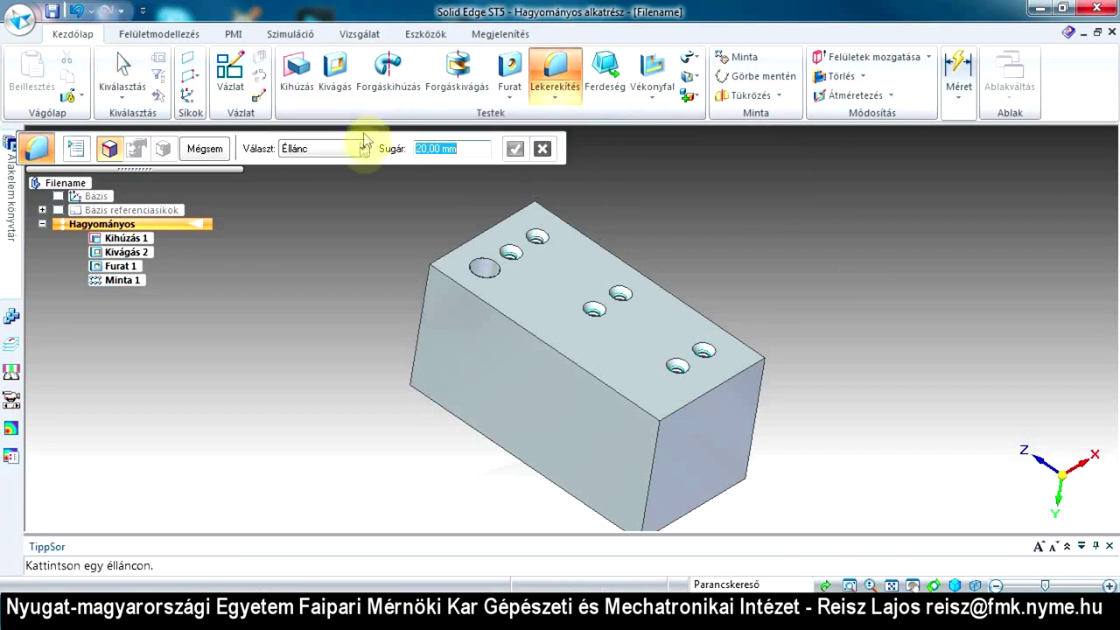
left_click(363, 150)
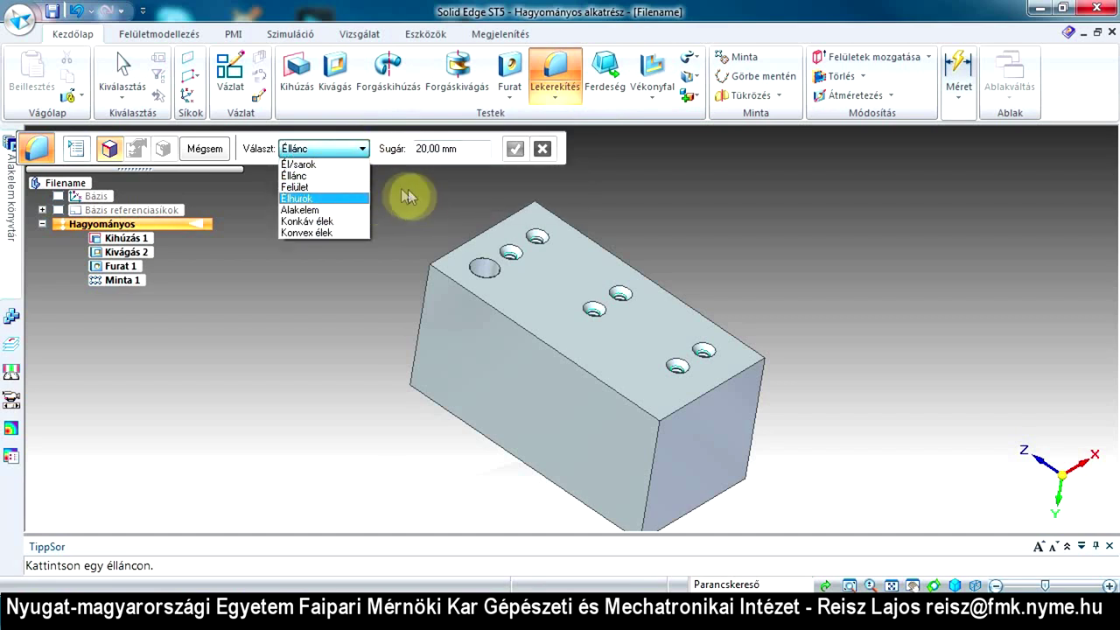
left_click(308, 200)
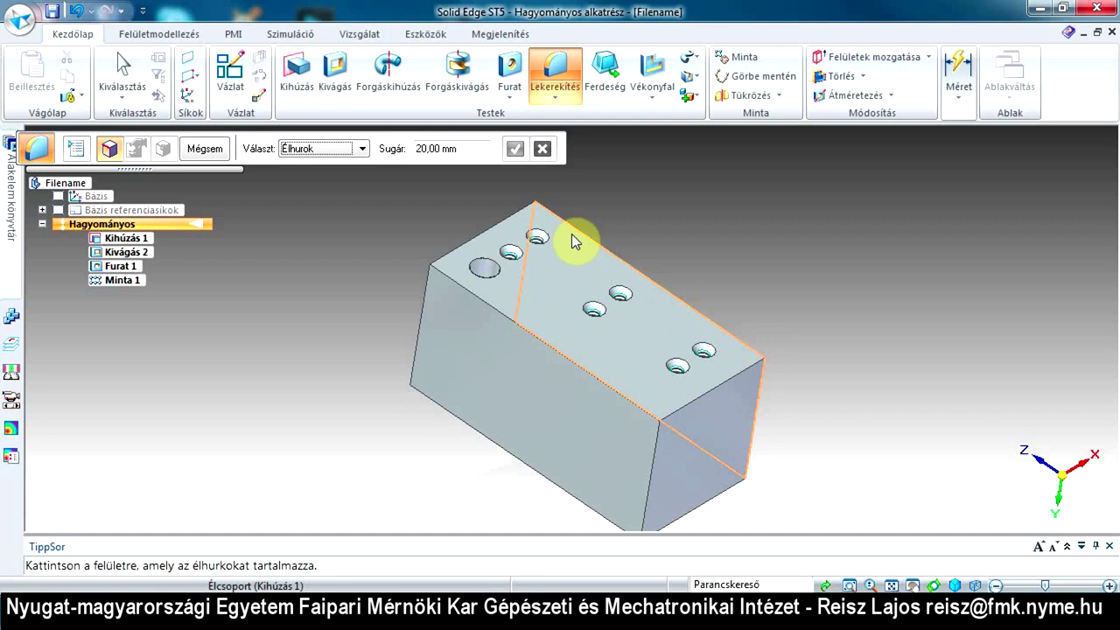
right_click(643, 408)
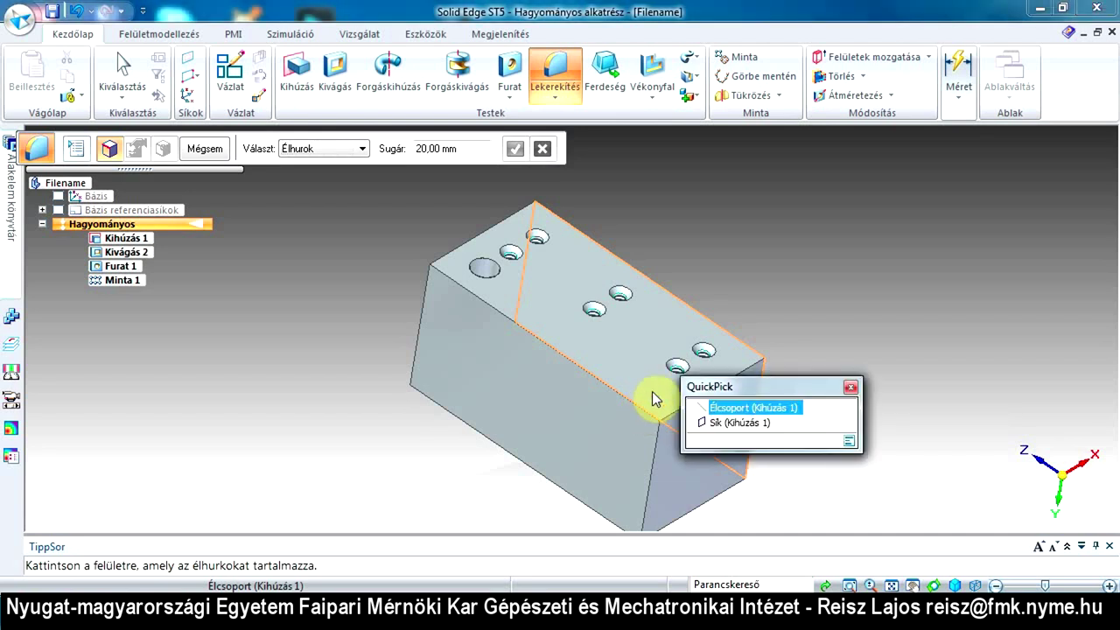
left_click_drag(770, 391, 894, 241)
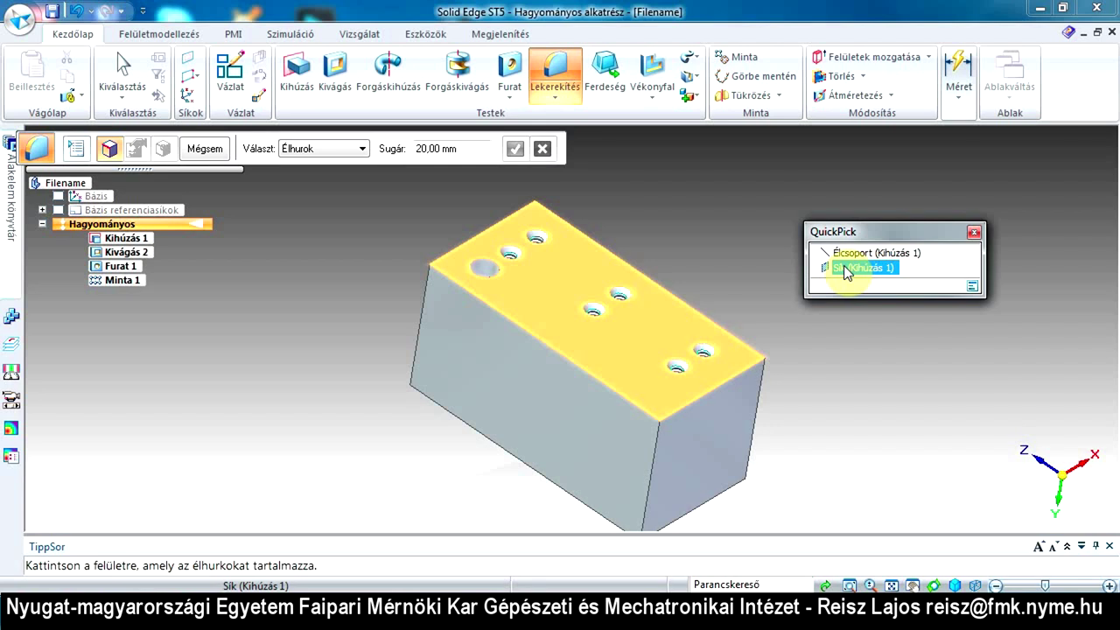
left_click(846, 269)
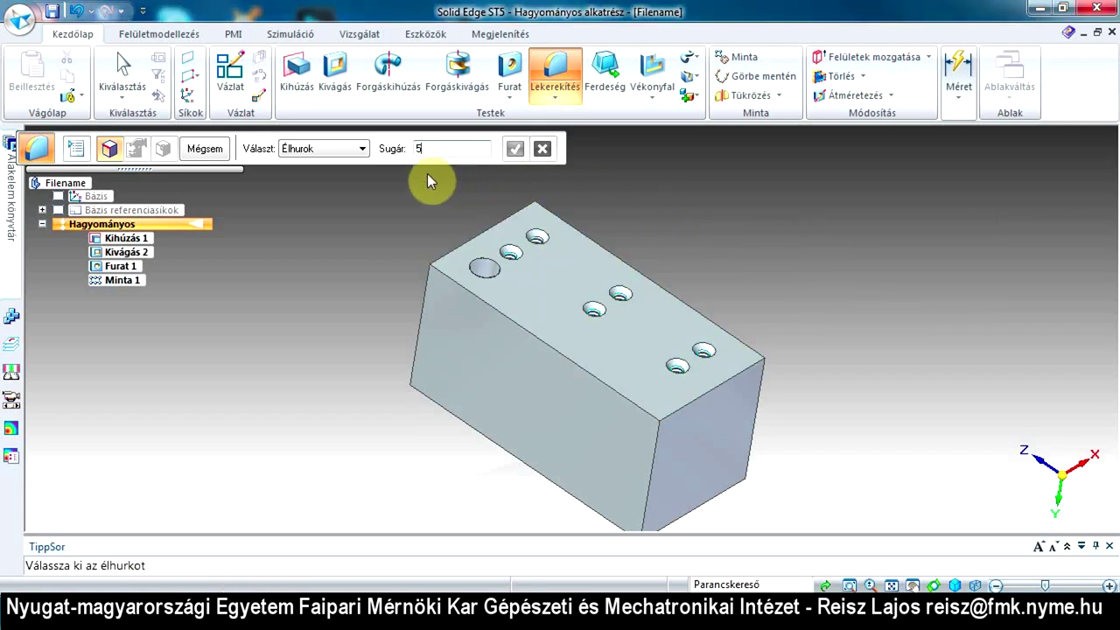
left_click(487, 231)
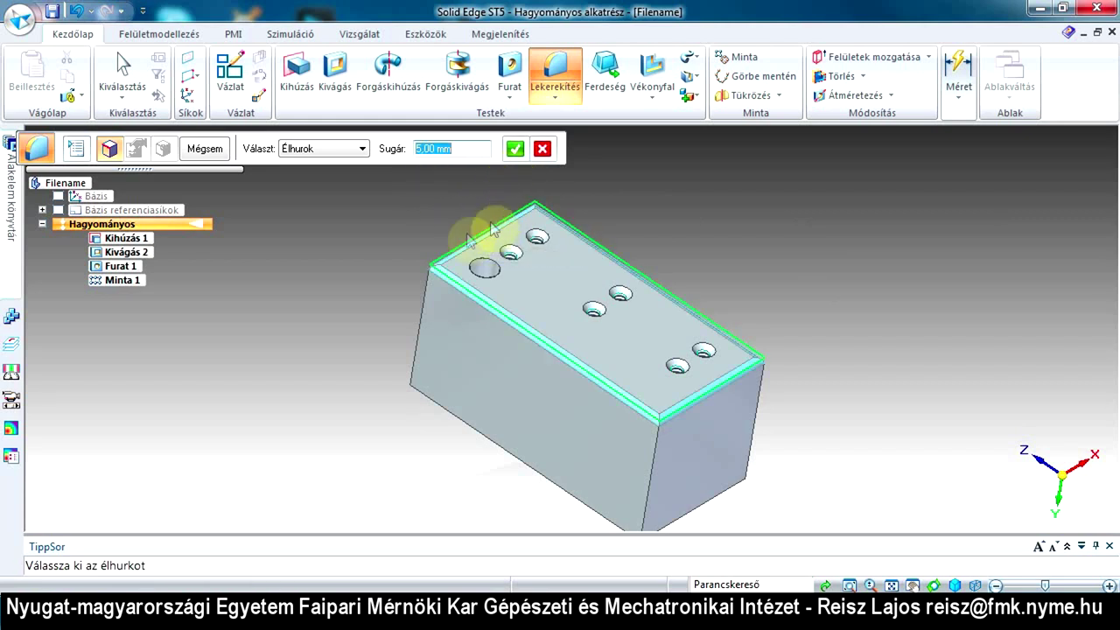
Set the radius for the selected edge loop to 10 mm, accept the selection and preview the round
middle_click_drag(430, 343, 452, 321)
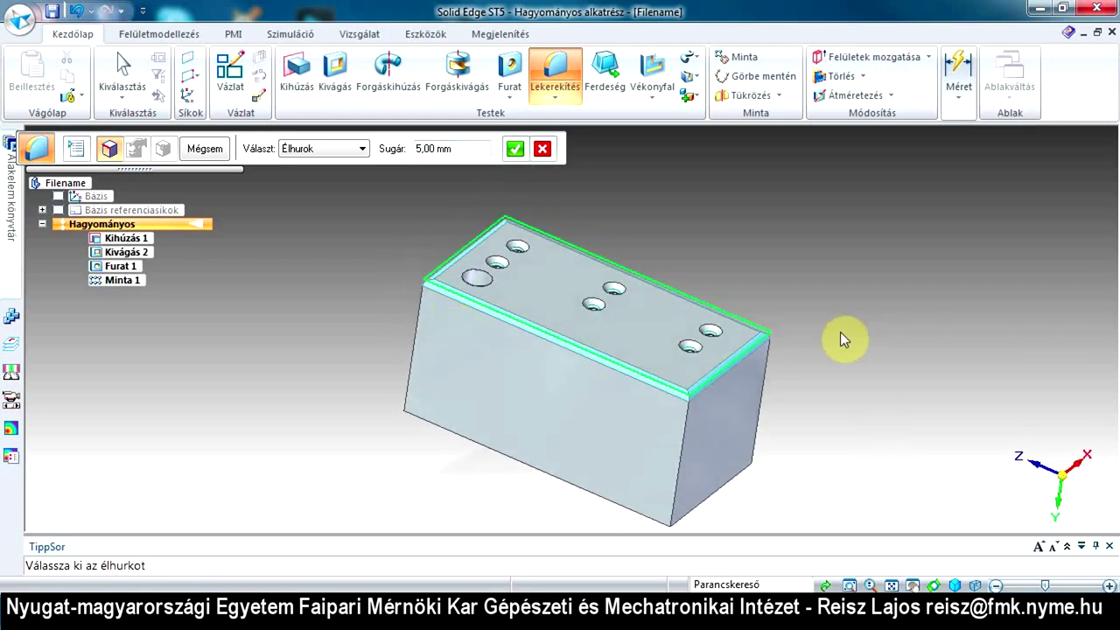
left_click(773, 337)
left_click(467, 147)
type("10")
key("Return")
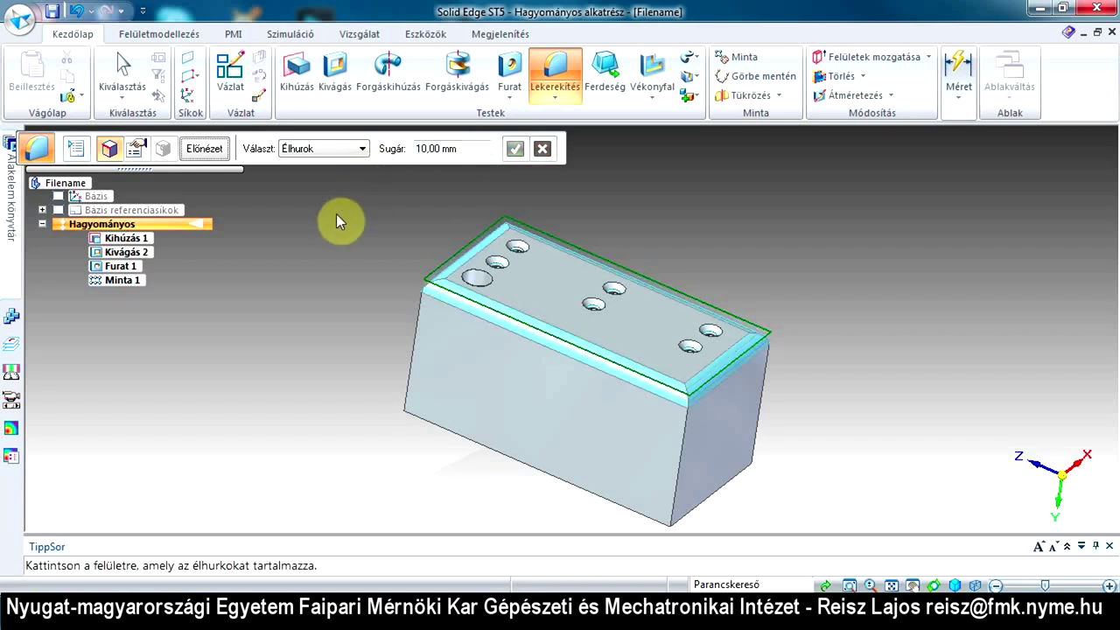
mouse_move(420, 305)
middle_mouse_down()
mouse_move(412, 250)
mouse_move(469, 232)
mouse_move(433, 253)
mouse_move(432, 317)
middle_mouse_up()
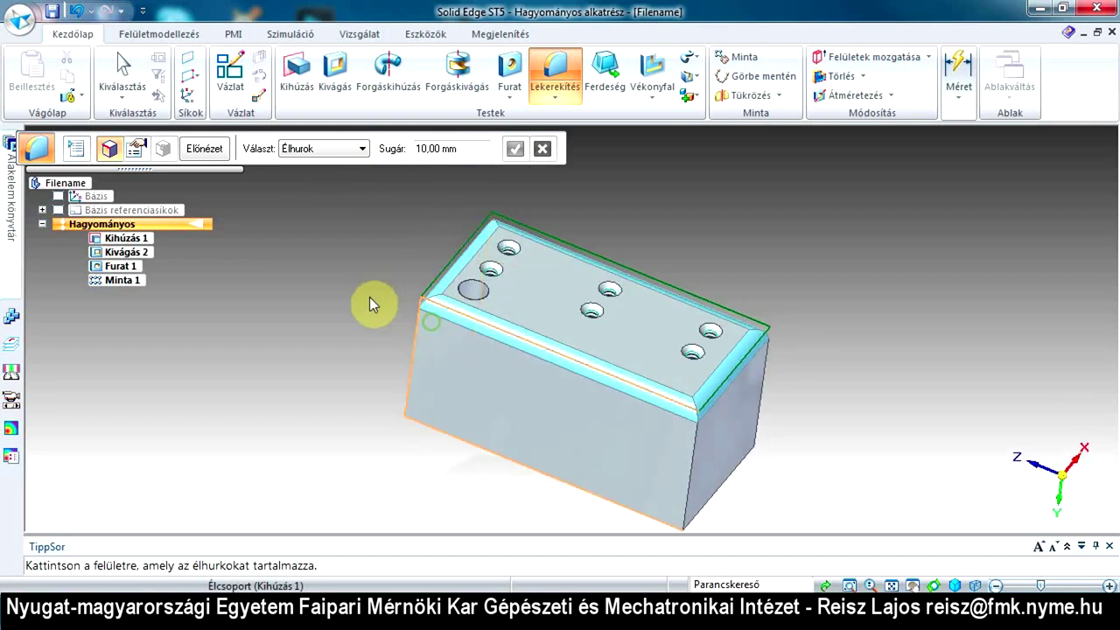
left_click(207, 152)
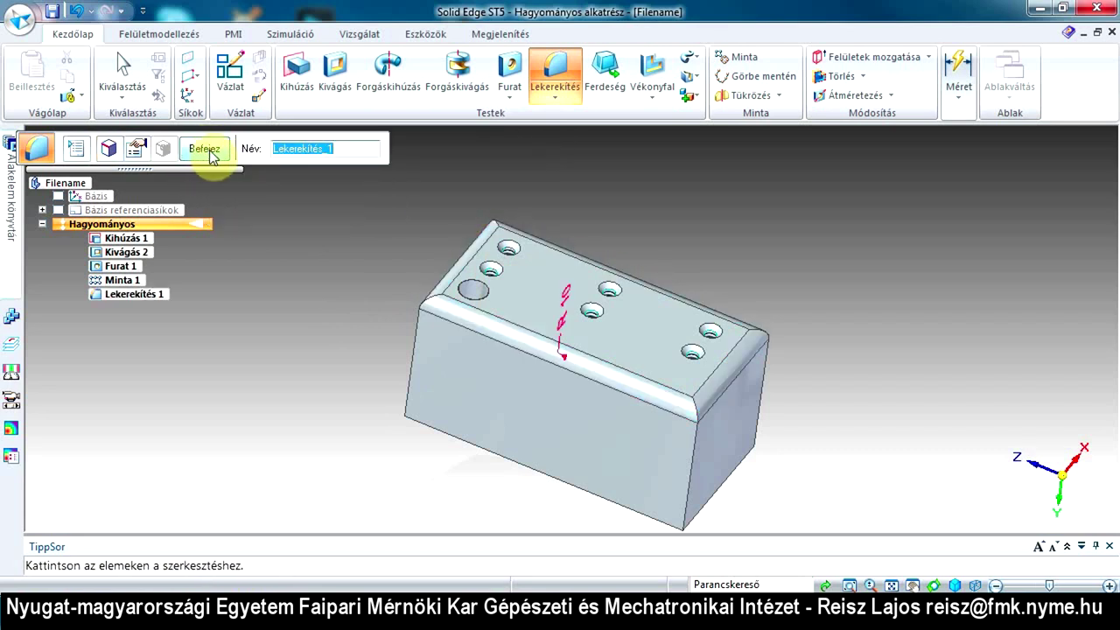
Edit the round's radius dimension on the model, set it to 10 mm, and finish the feature
middle_click_drag(369, 303, 288, 268)
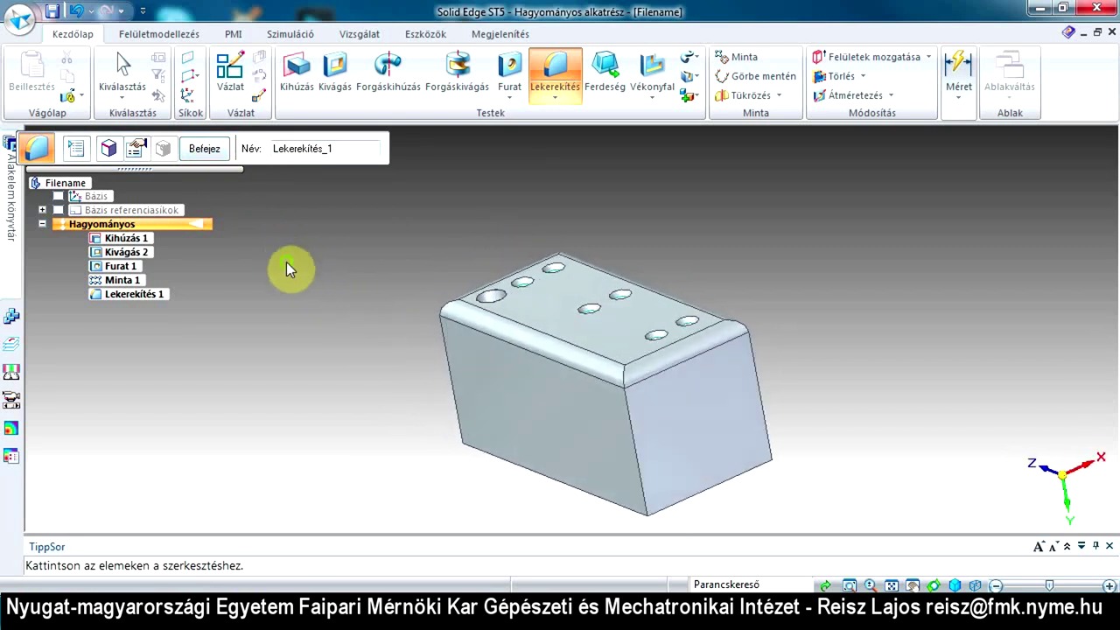
left_click(512, 282)
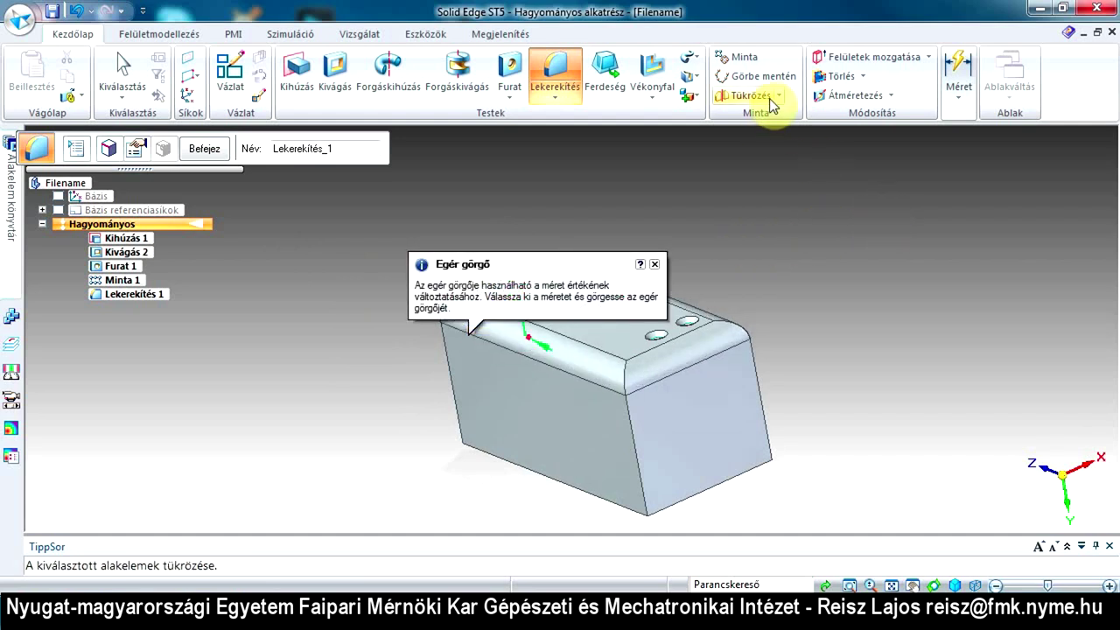
left_click(655, 264)
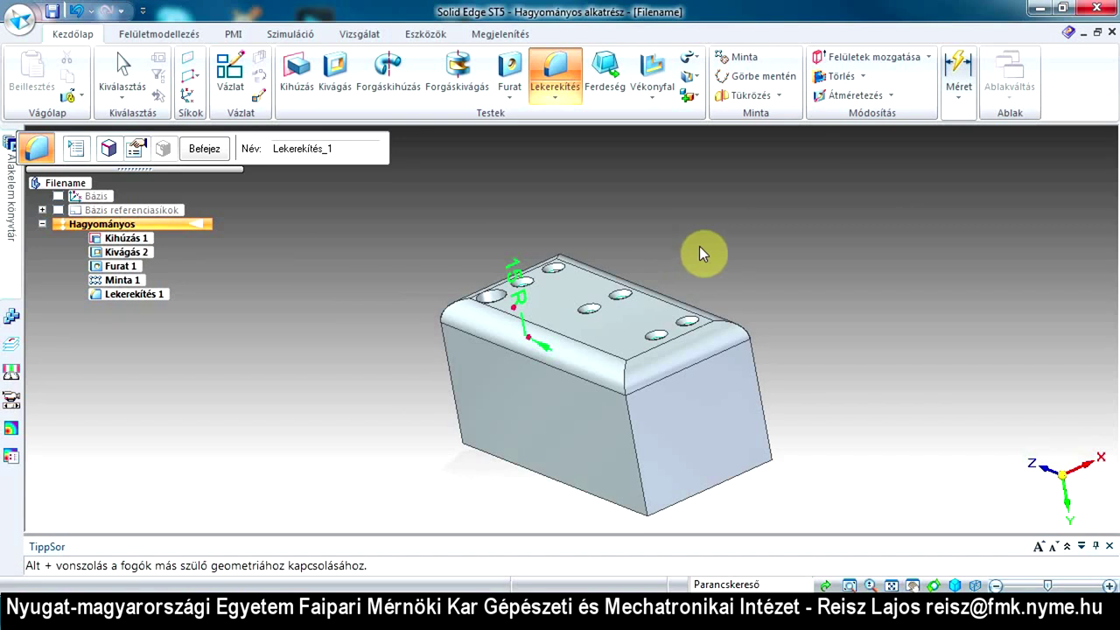
left_click(514, 280)
type("10")
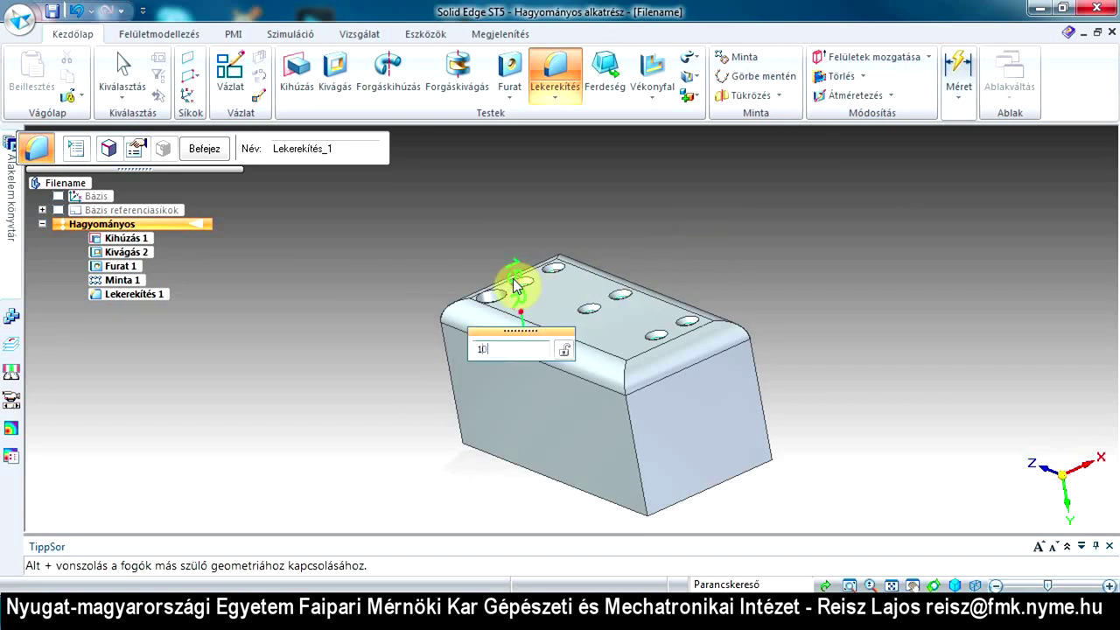
key("Return")
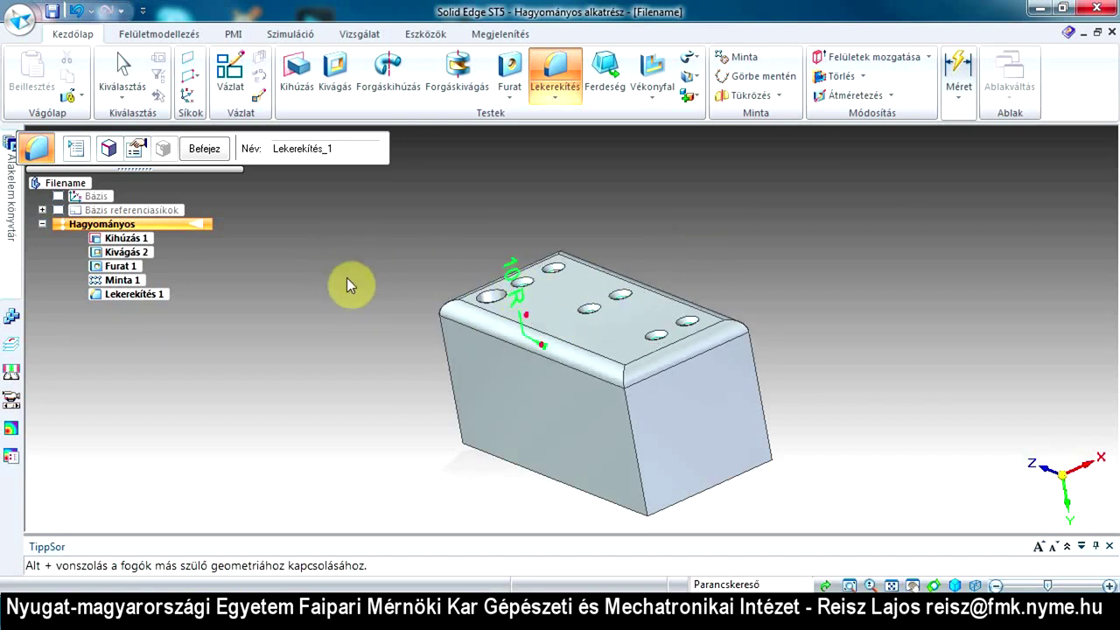
left_click(204, 148)
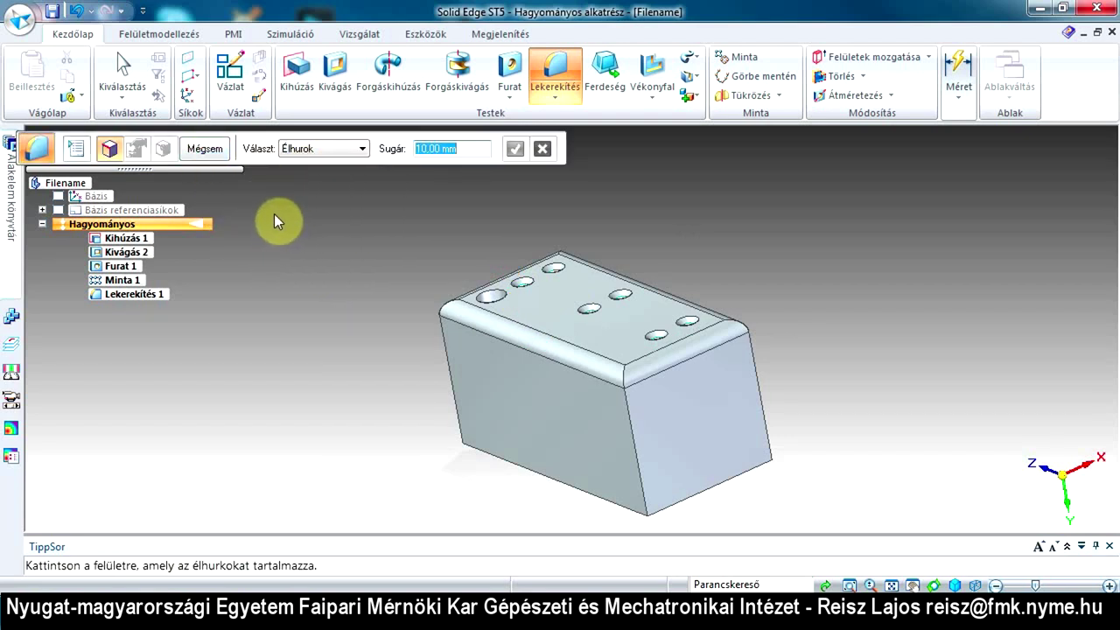
Start the Chamfer command (Letörés) and confirm equal setbacks (Egyenlő letörések) as its type
left_click(557, 98)
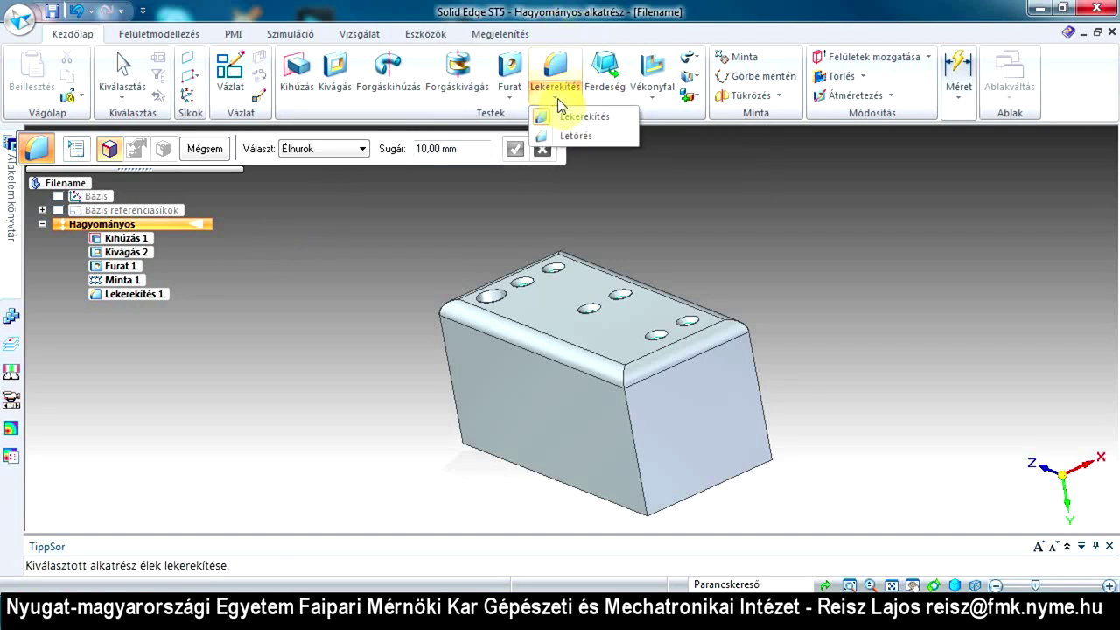
left_click(570, 136)
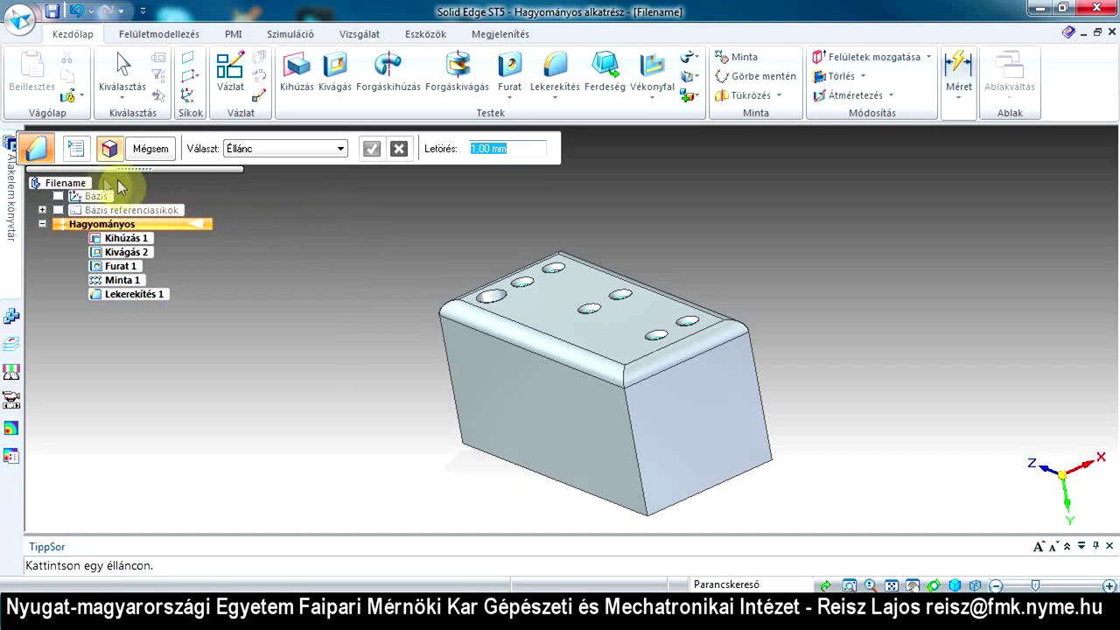
left_click(76, 151)
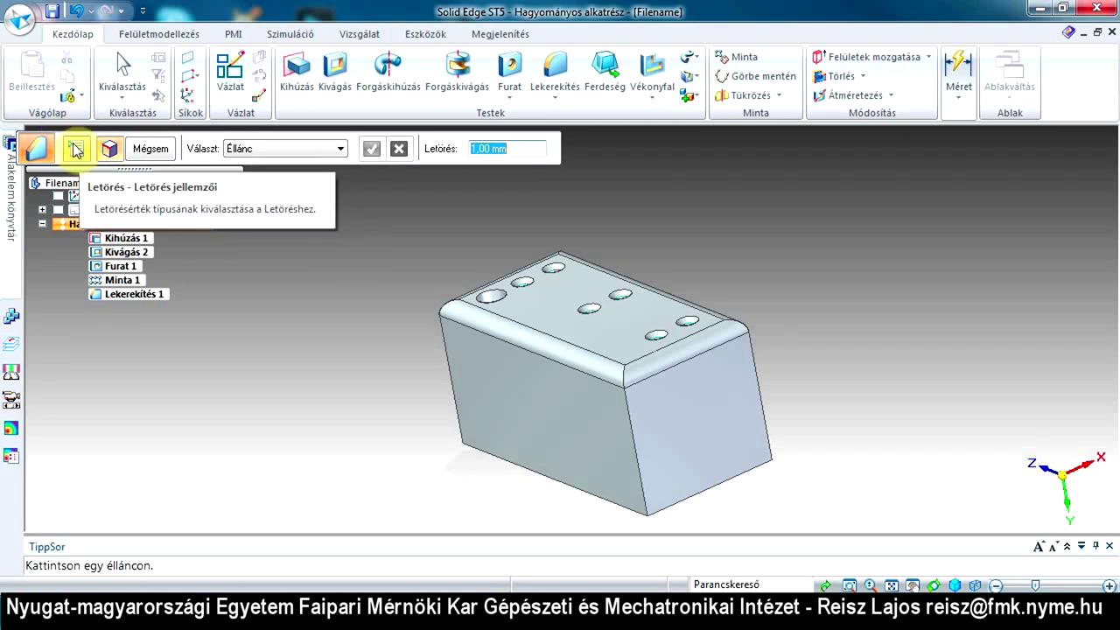
left_click(76, 151)
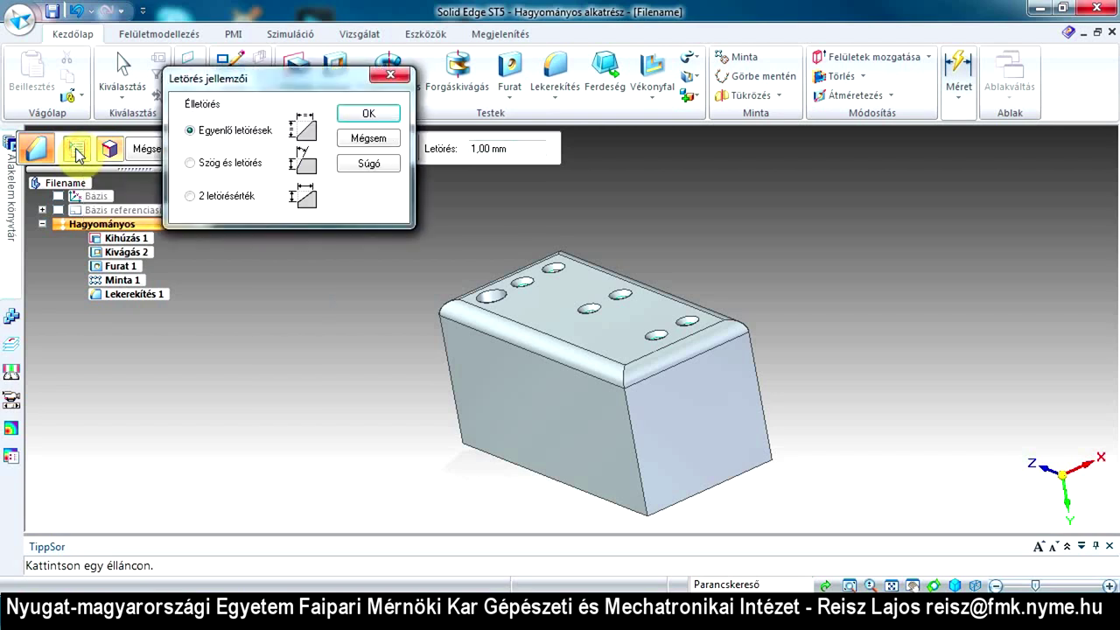
left_click(194, 151)
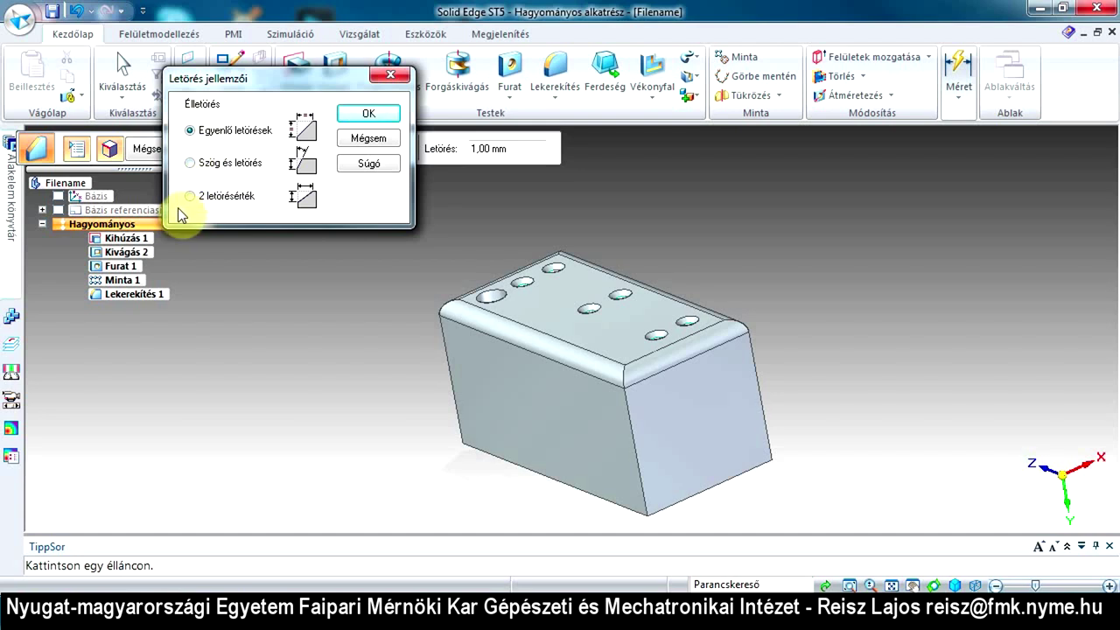
left_click(378, 117)
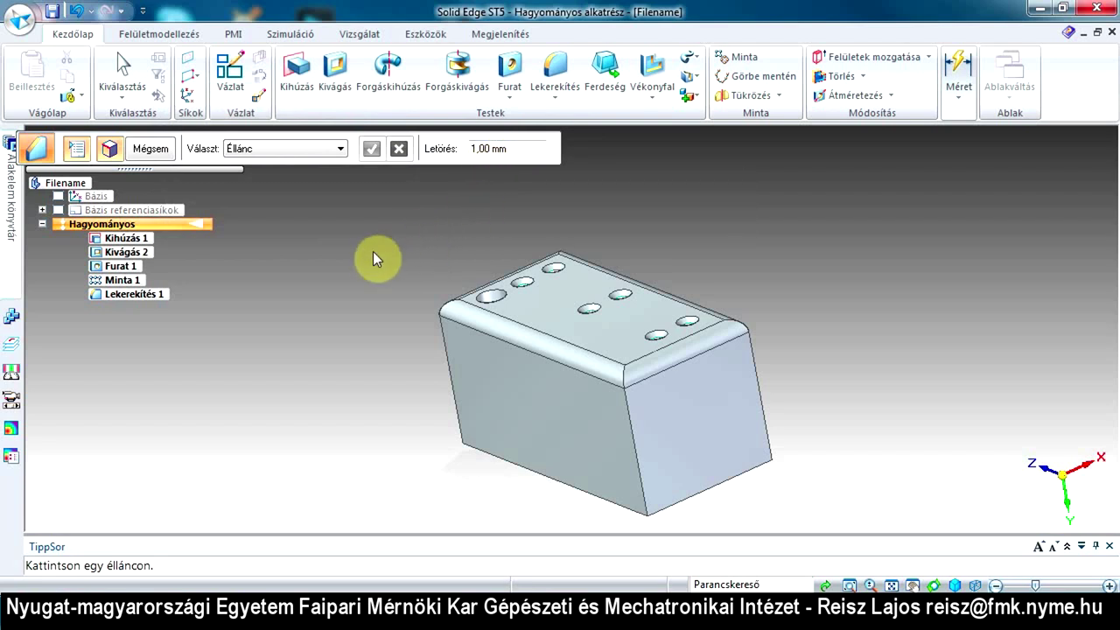
Chamfer the rim of the largest hole with a 5 mm setback and finish the feature
left_click(495, 299)
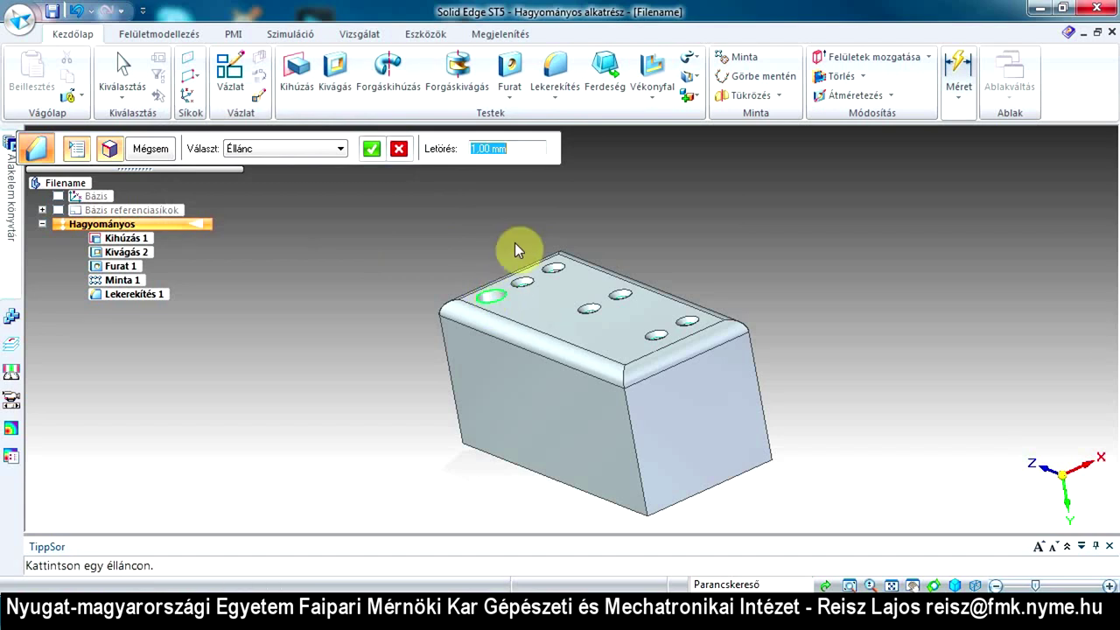
type("5")
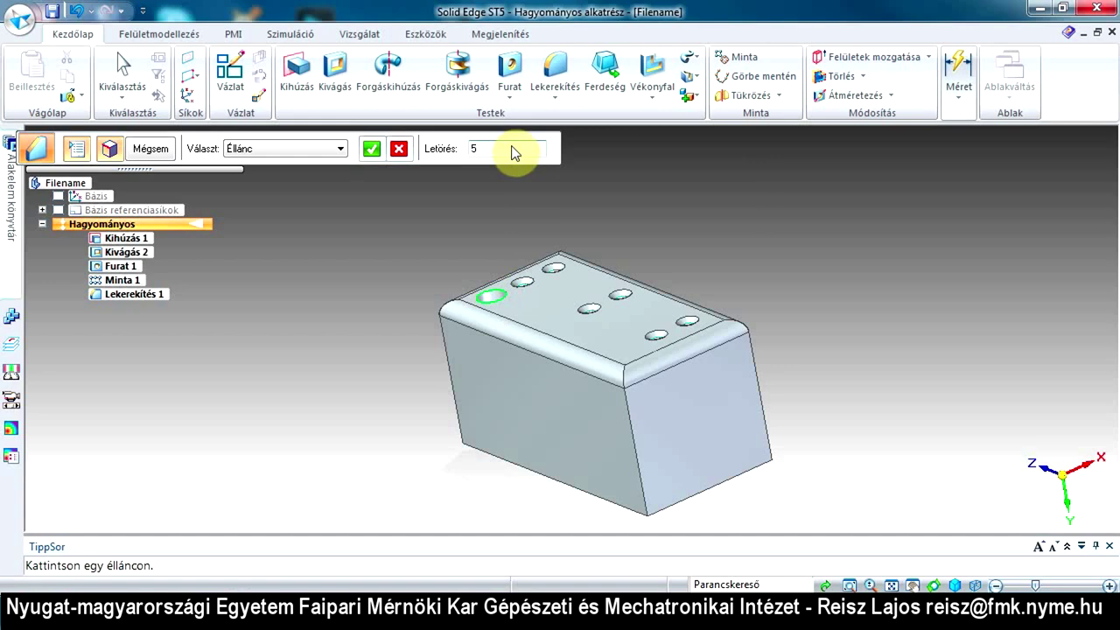
left_click(372, 149)
middle_click_drag(438, 267, 482, 371)
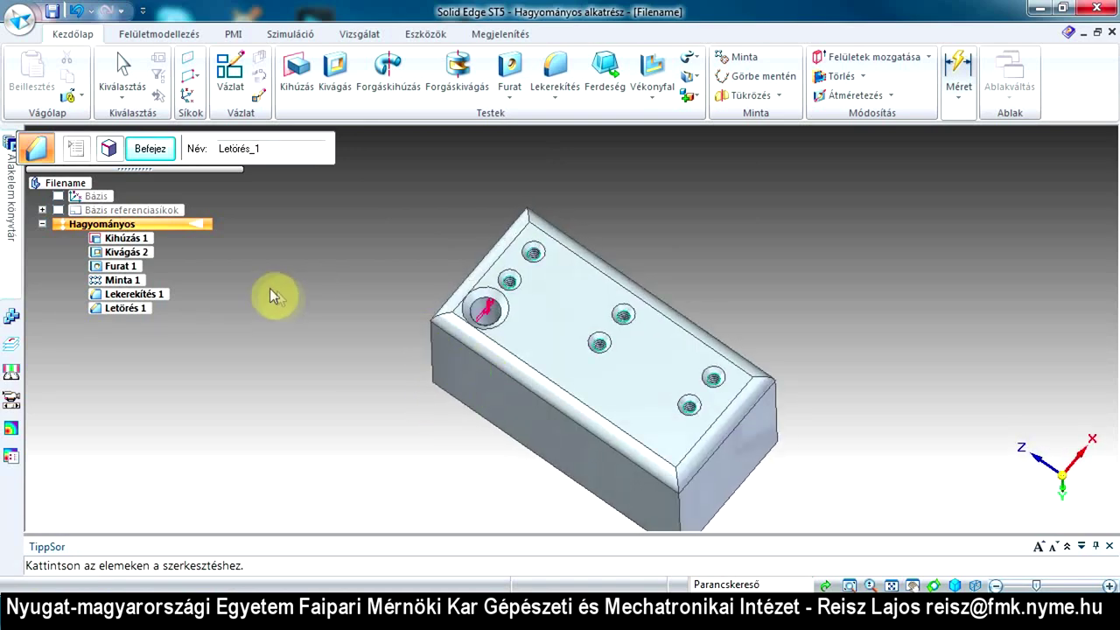
left_click(150, 149)
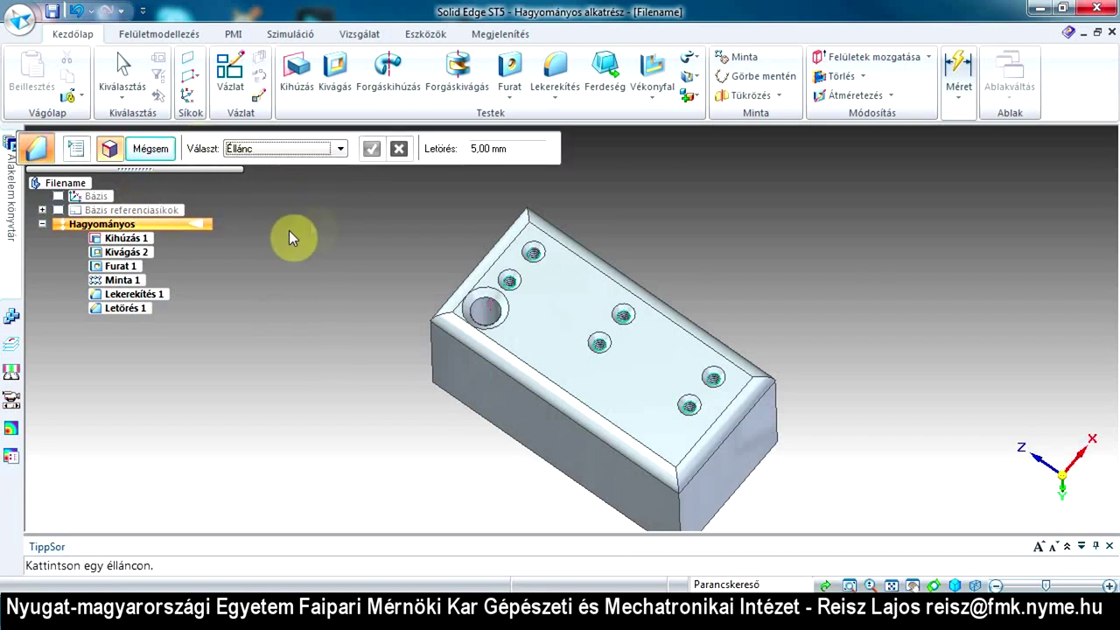
key("Escape")
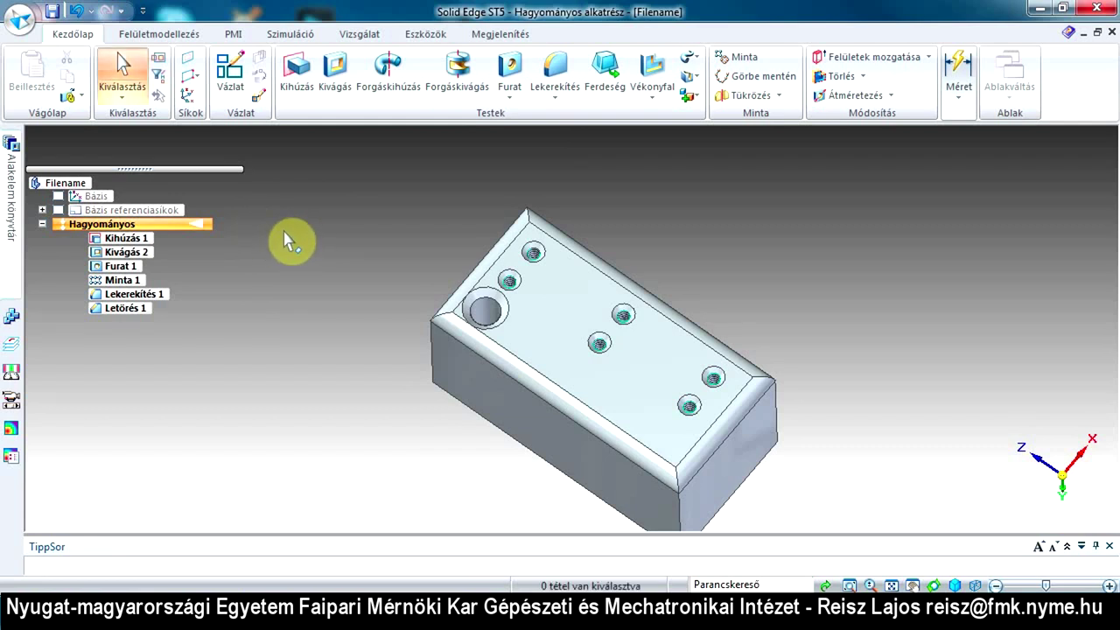
Start a Revolved Protrusion (Forgáskihúzás) on the plain face opposite the holes and sketch three overlapping circles in a row near one short edge
middle_click_drag(331, 254, 325, 192)
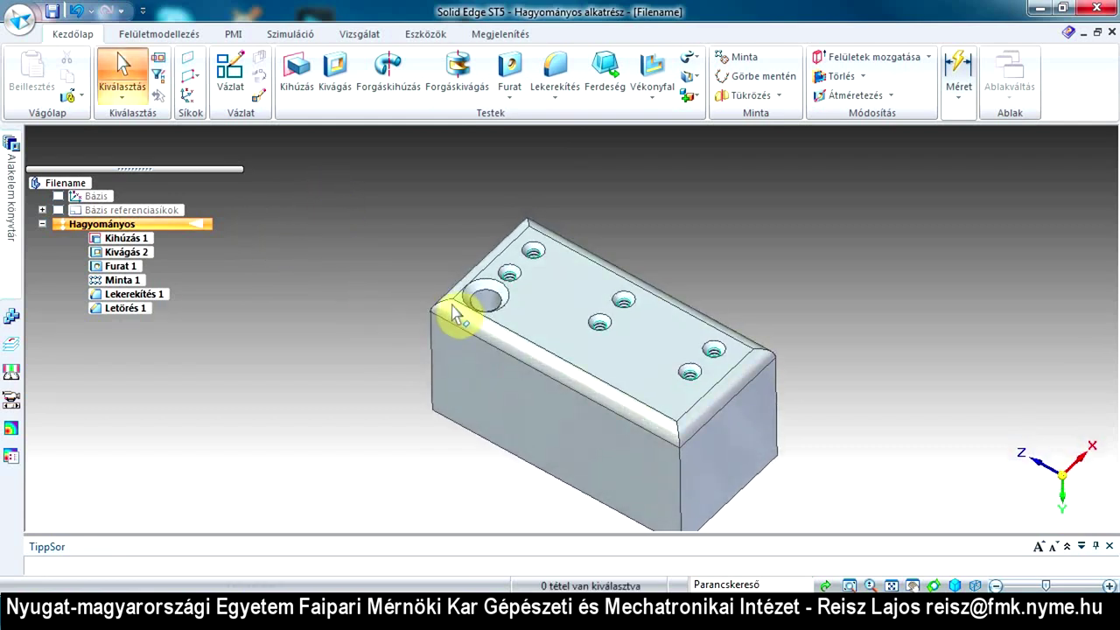
middle_click_drag(506, 322, 502, 237)
middle_click_drag(767, 520, 580, 517)
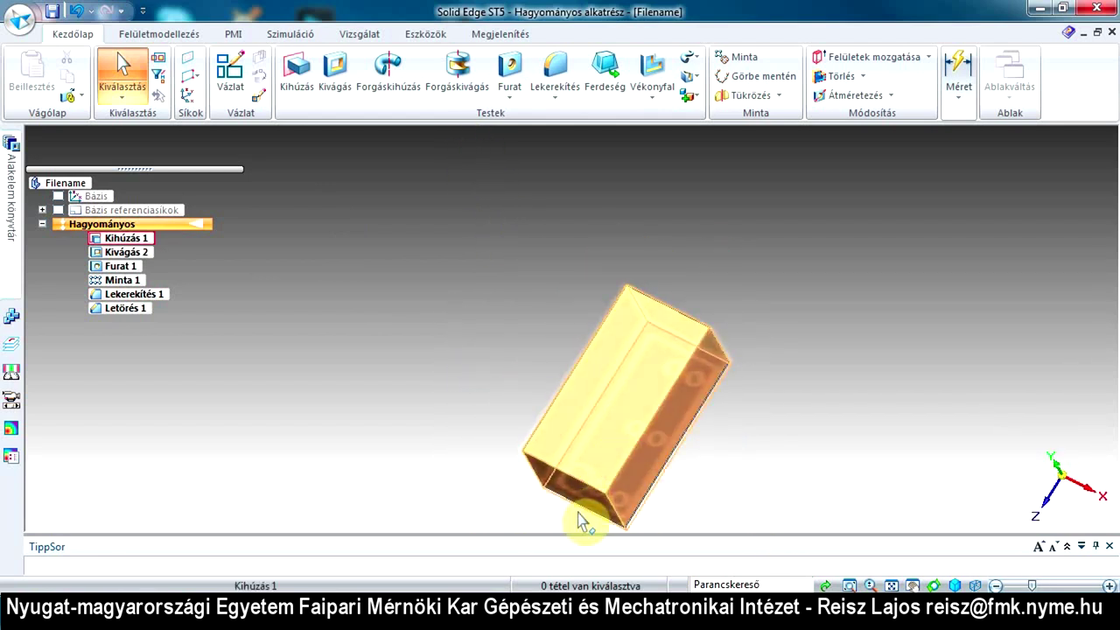
left_click(386, 79)
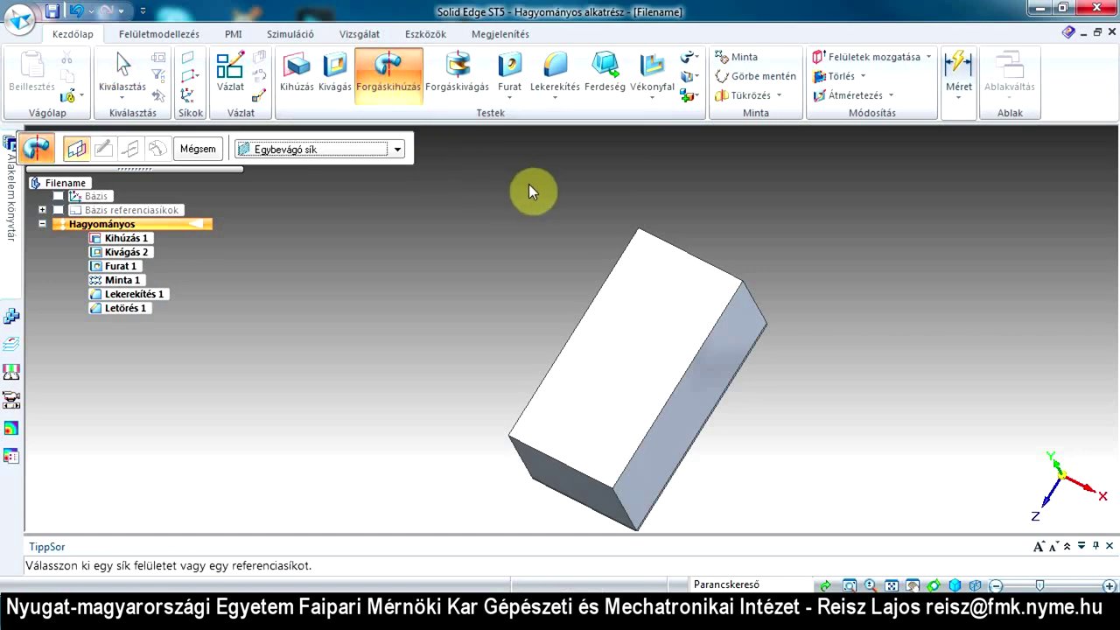
left_click(672, 315)
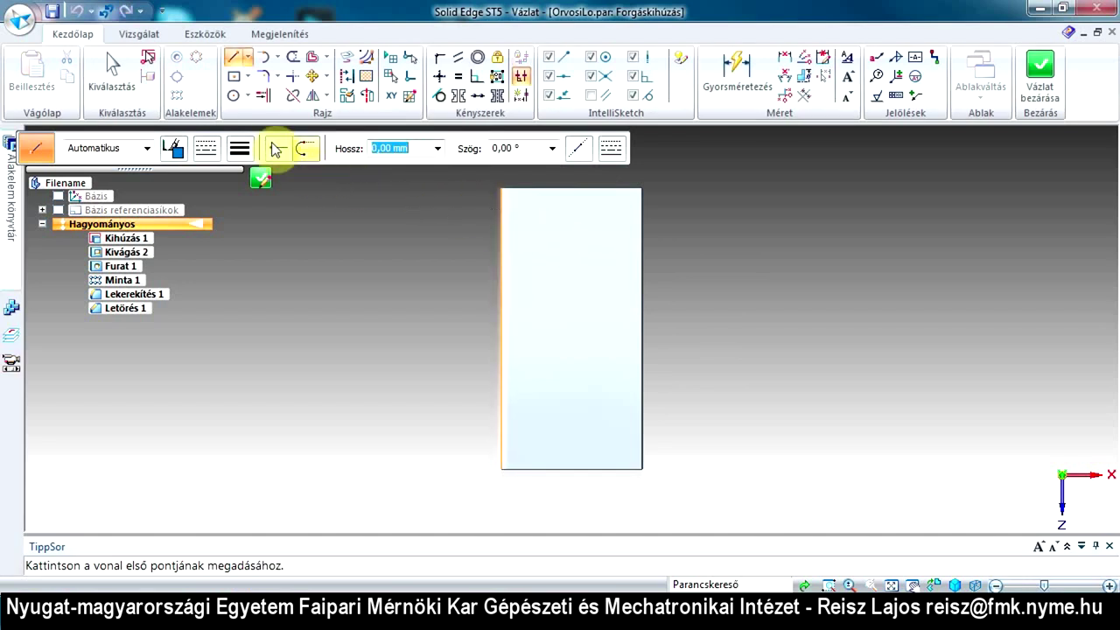
left_click(233, 94)
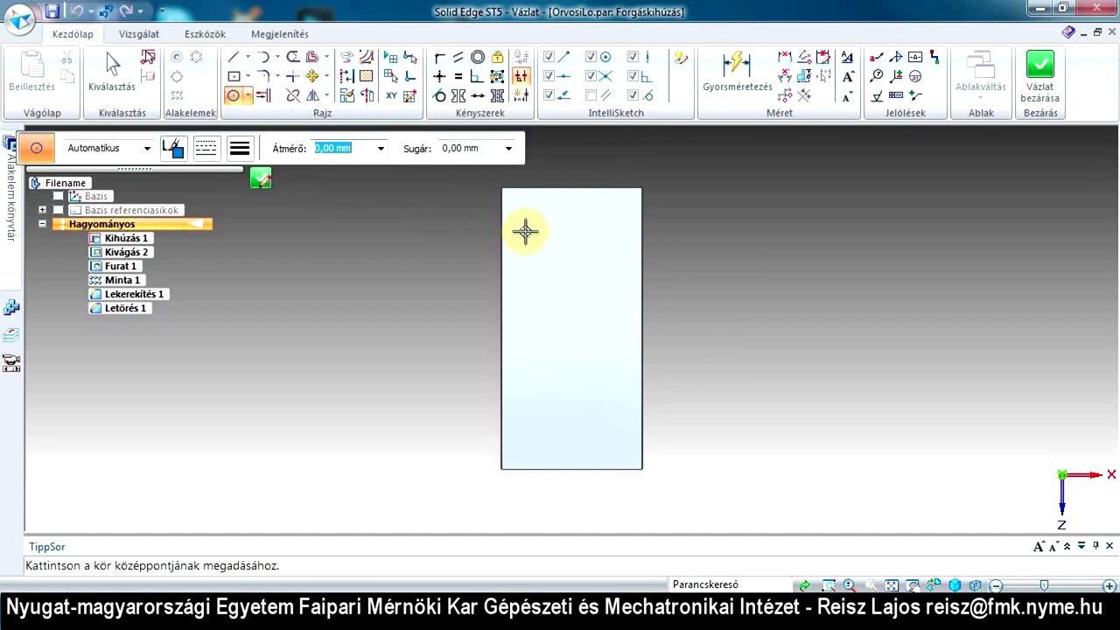
mouse_move(569, 223)
left_mouse_down()
mouse_move(593, 271)
mouse_move(573, 281)
mouse_move(615, 260)
mouse_move(618, 272)
left_mouse_up()
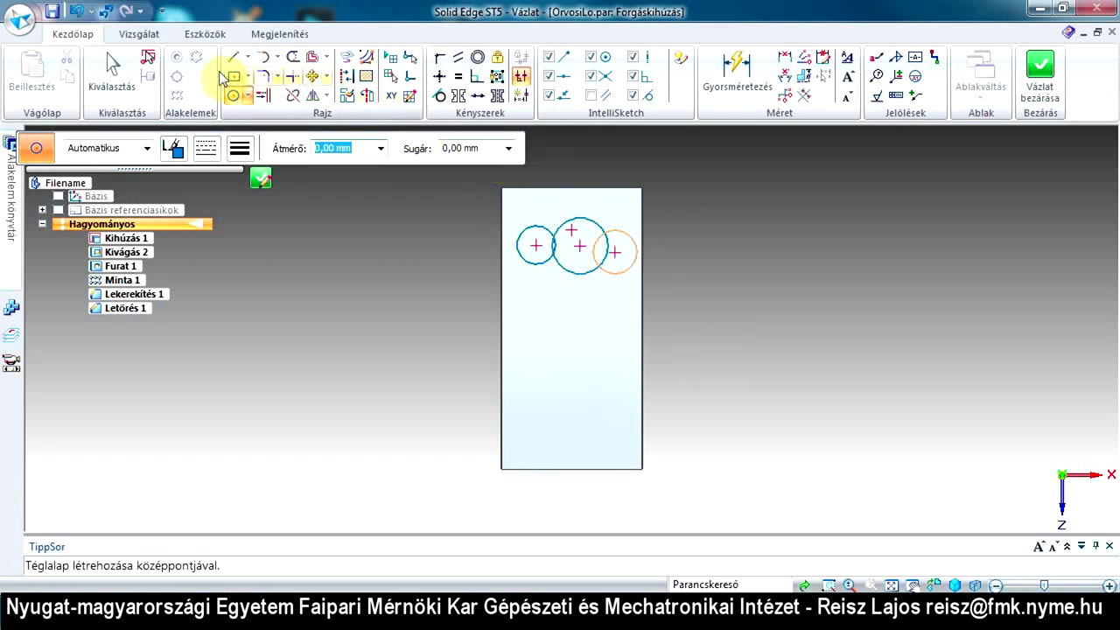
Trim the inner arcs so the three circles form one closed outline, and try to close the sketch
left_click(292, 58)
mouse_move(533, 243)
left_mouse_down()
mouse_move(608, 242)
mouse_move(617, 251)
mouse_move(608, 259)
left_mouse_up()
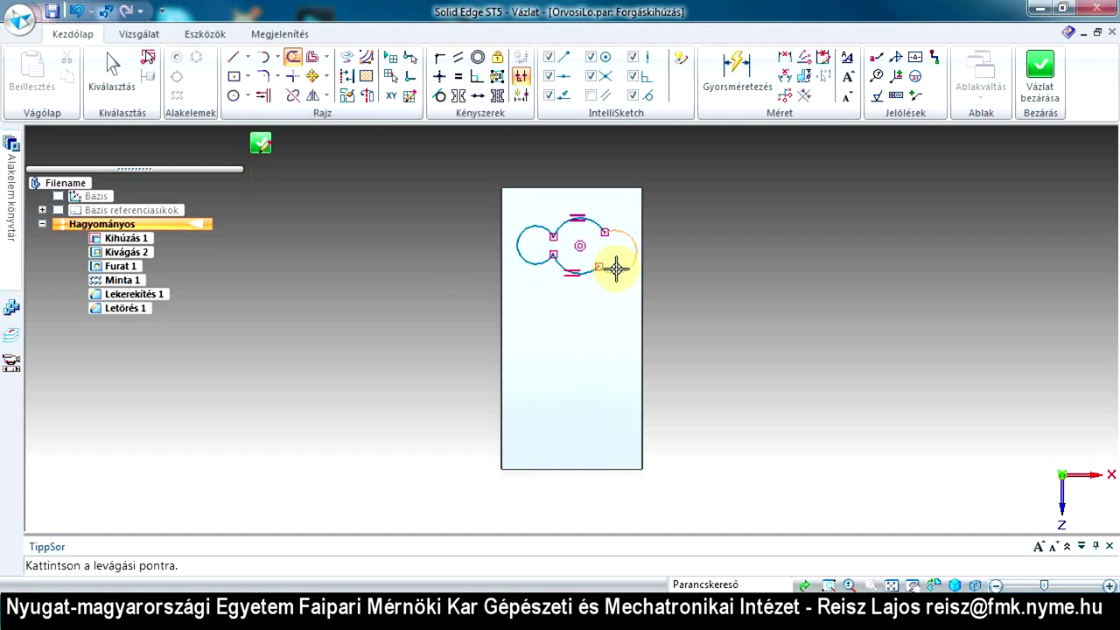
scroll(560, 229, "down", 2)
scroll(561, 229, "up", 2)
scroll(564, 228, "down", 1)
key("Escape")
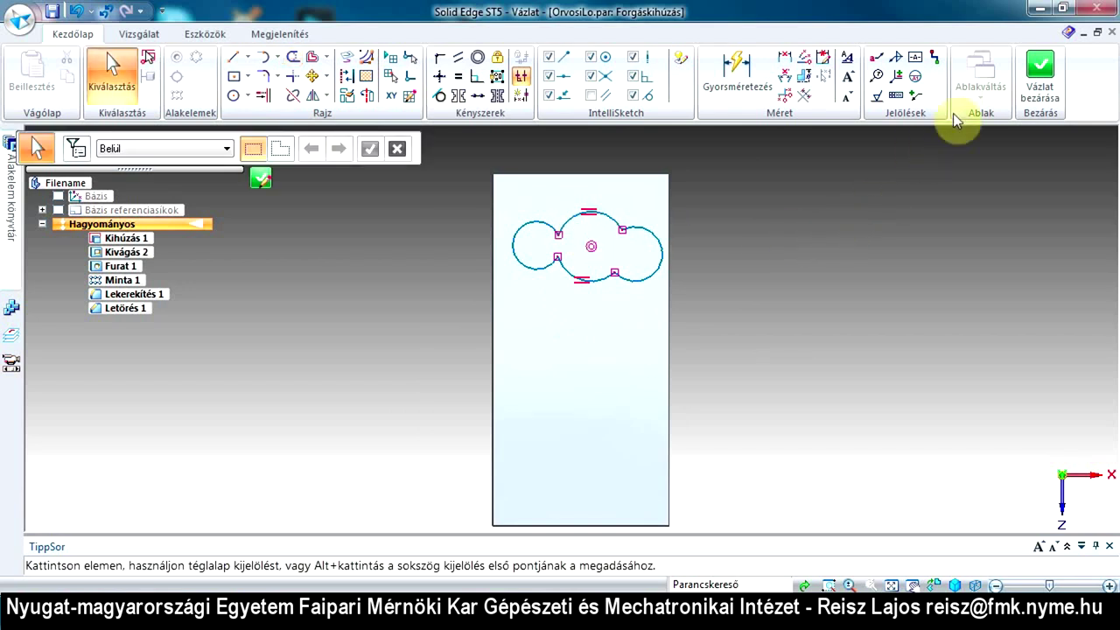
left_click(1040, 74)
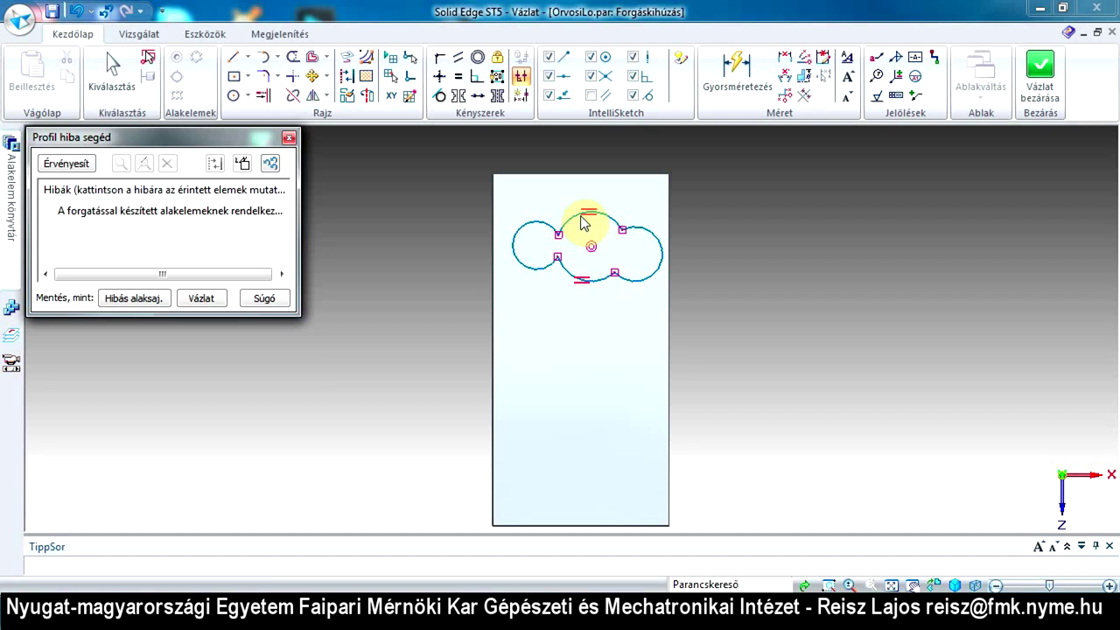
left_click(289, 138)
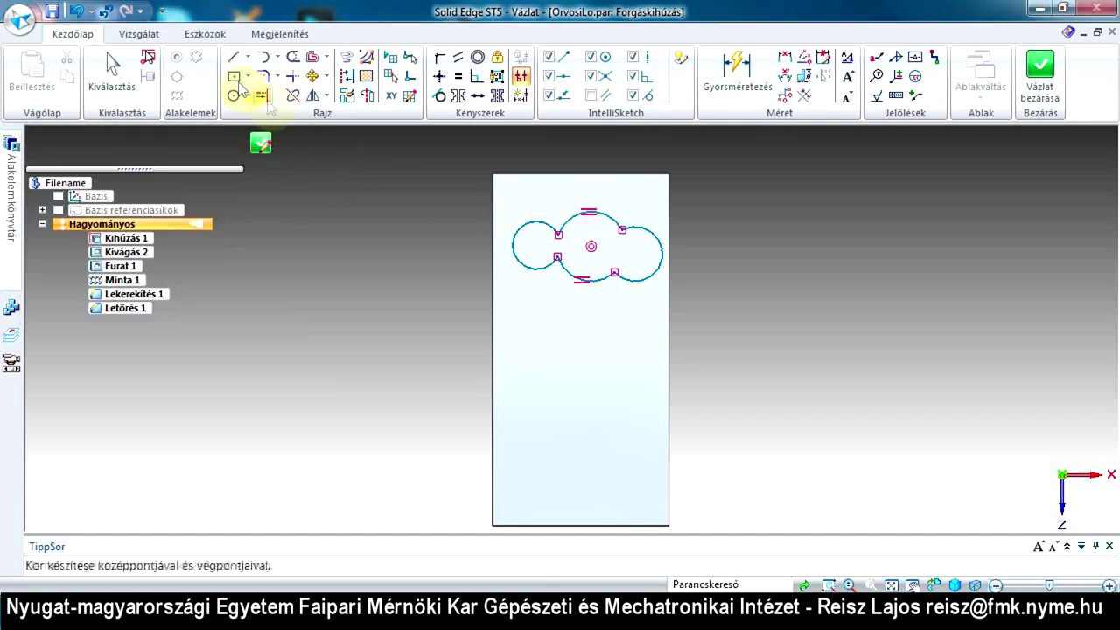
Draw a 100 mm horizontal line across the middle of the face, from one long edge to the other
left_click(236, 59)
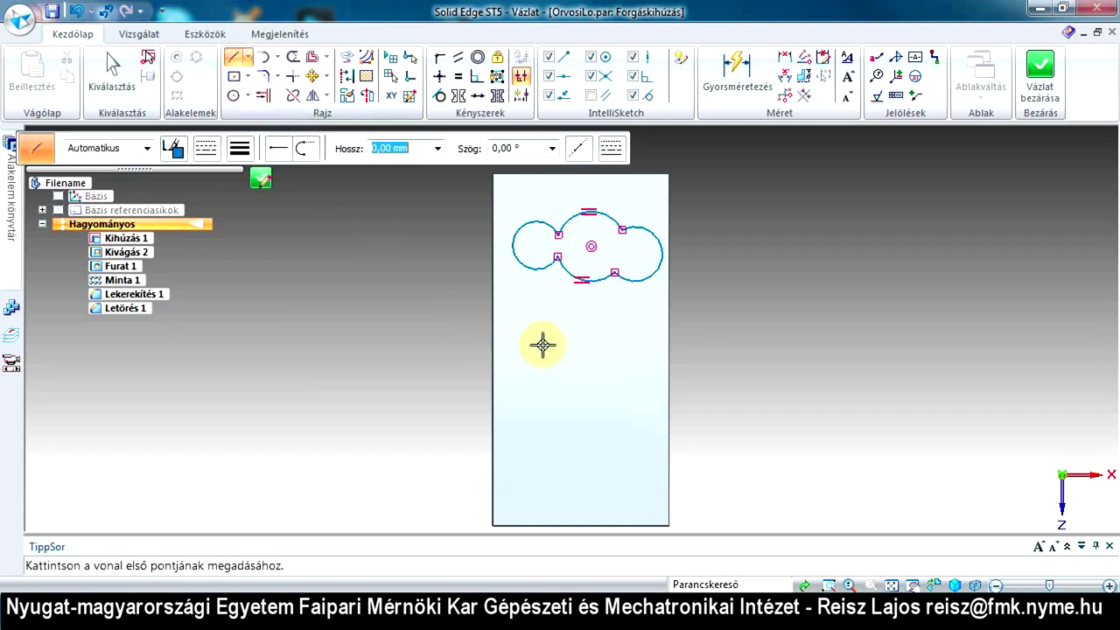
left_click(492, 350)
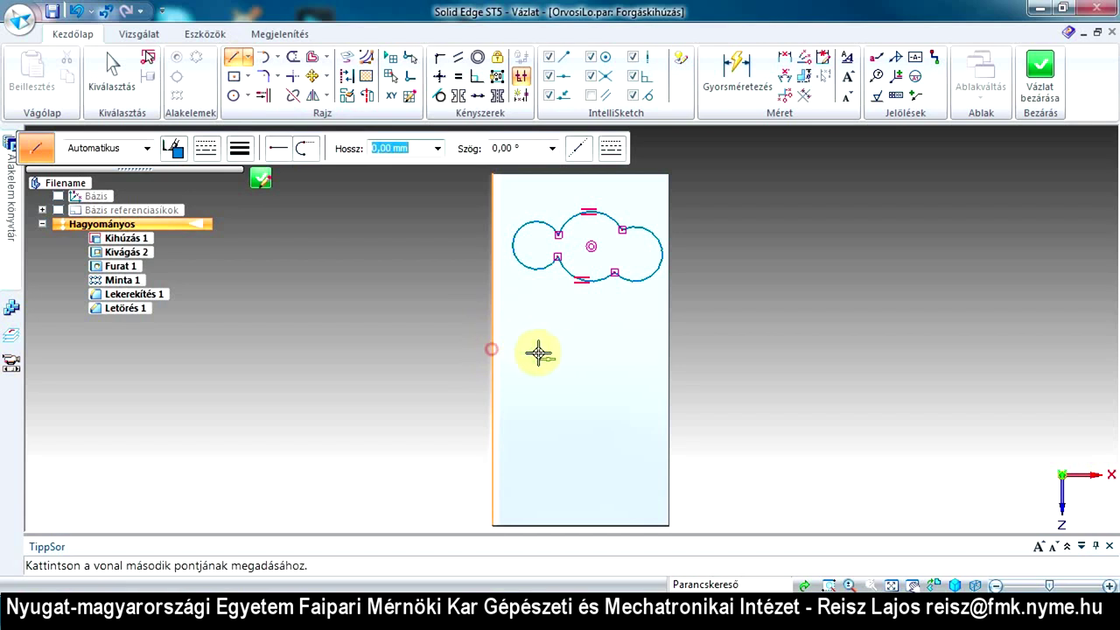
type("100")
key("Return")
left_click(670, 350)
key("Escape")
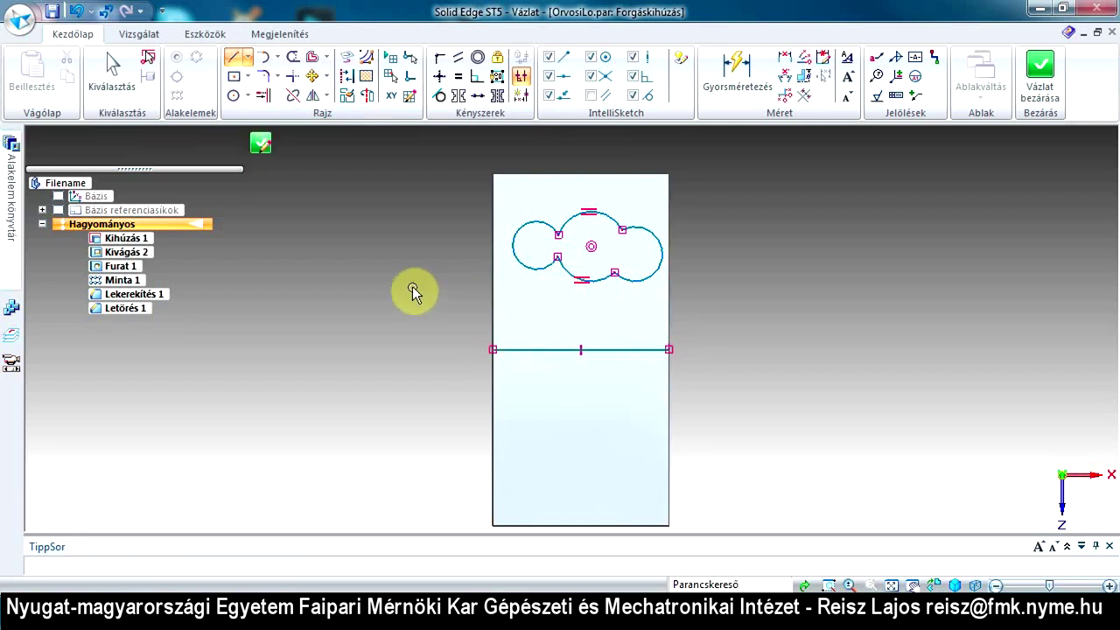
key("Escape")
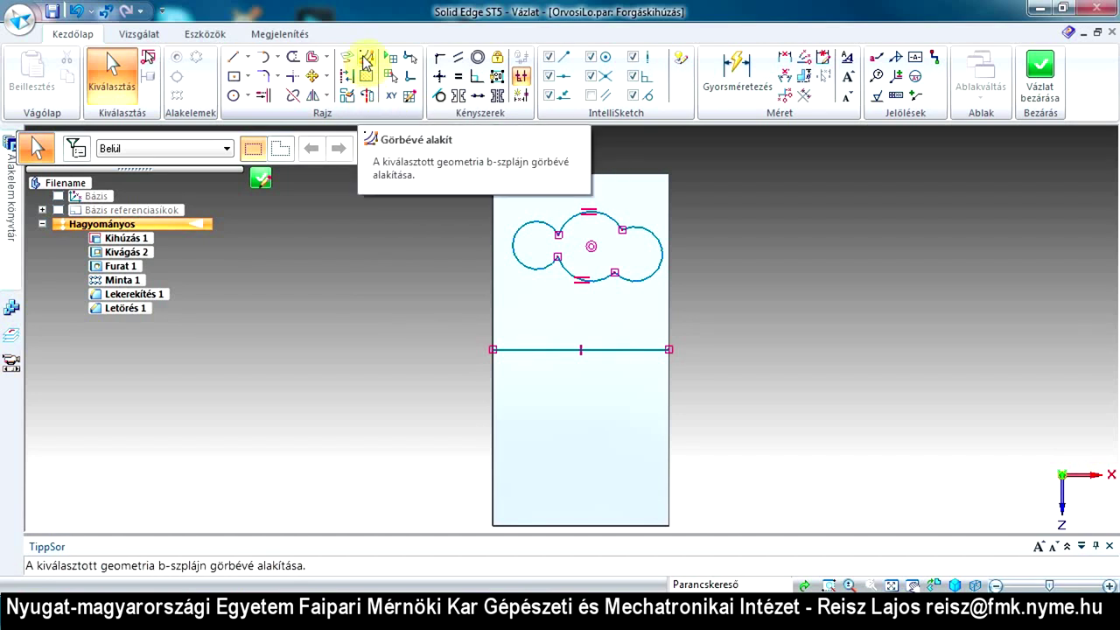
Make the horizontal line the axis of revolution and close the sketch
left_click(366, 100)
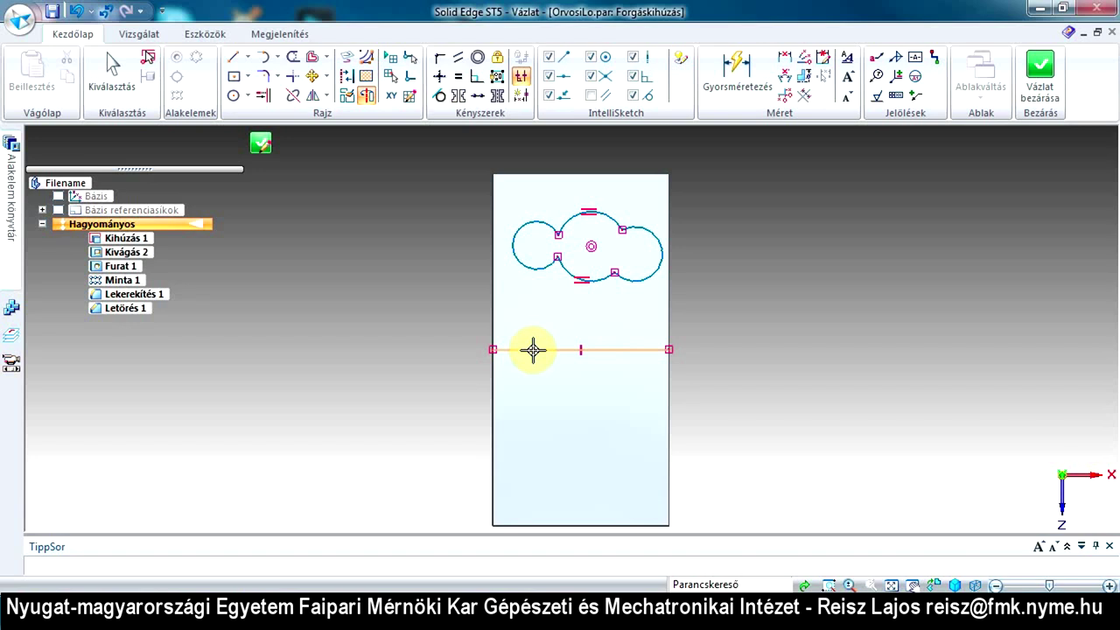
left_click(533, 350)
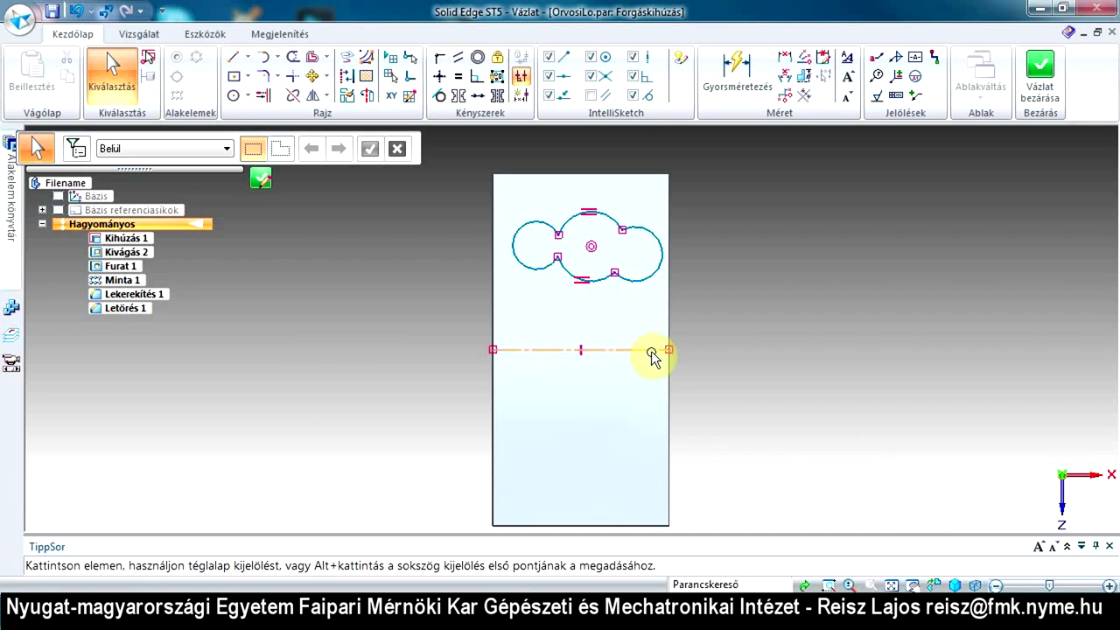
left_click(1045, 81)
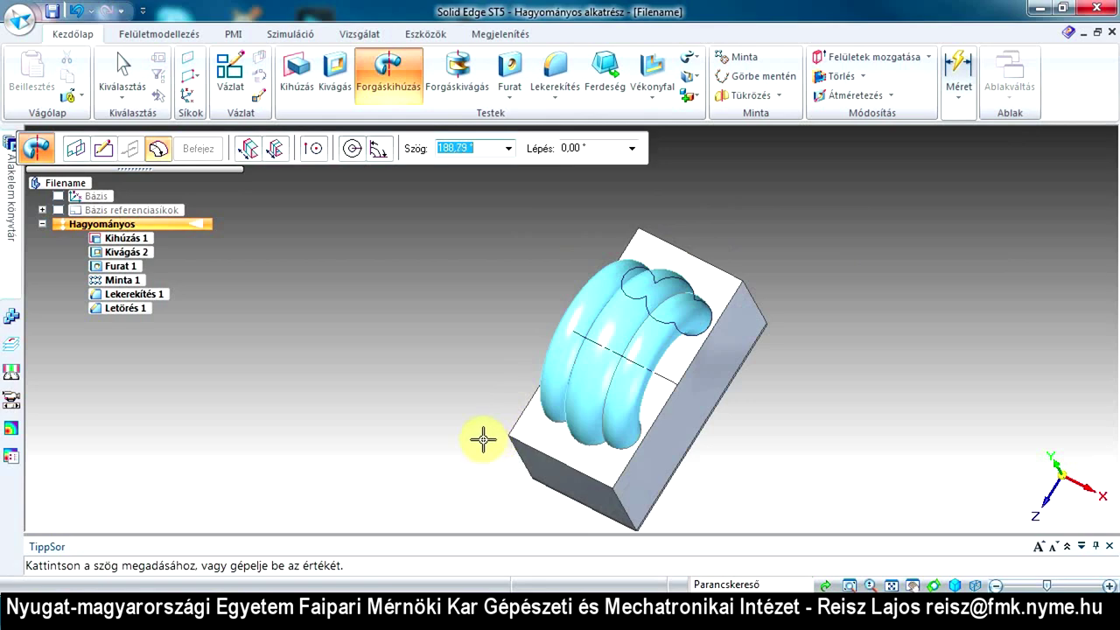
Revolve the three-lobed profile by a fixed angle of 180° out of the block's face and finish the feature
middle_click_drag(481, 425, 435, 365)
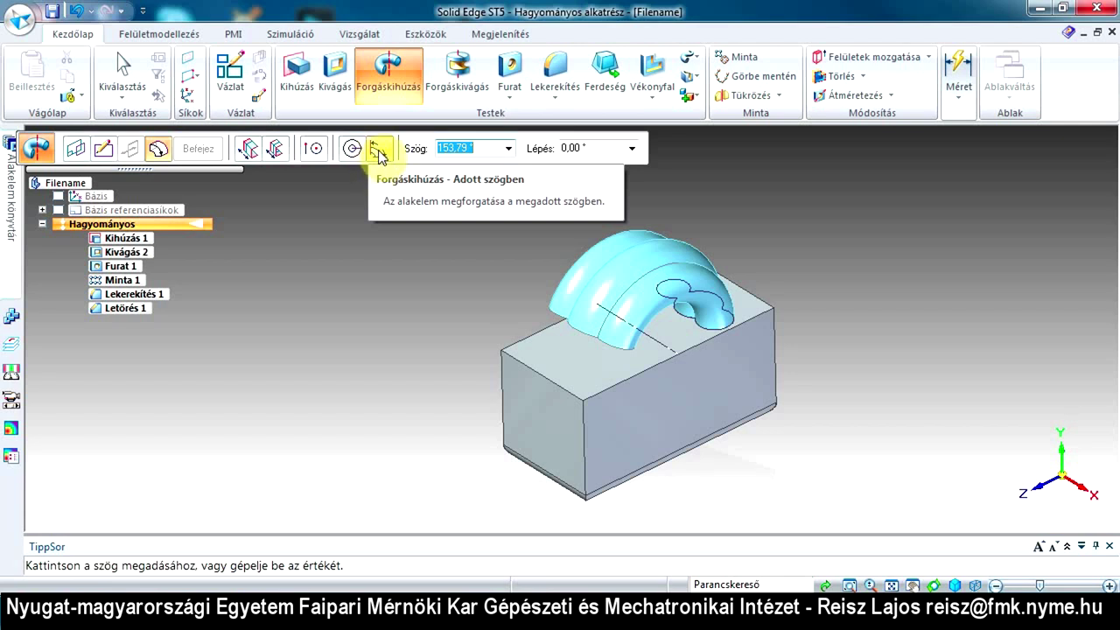
left_click(378, 155)
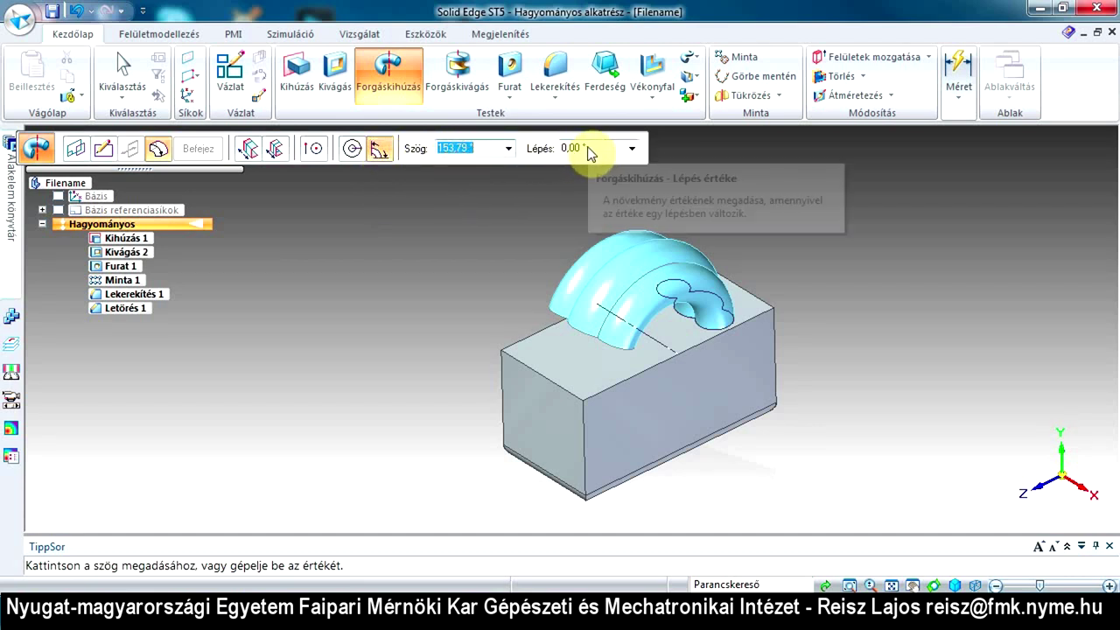
type("1")
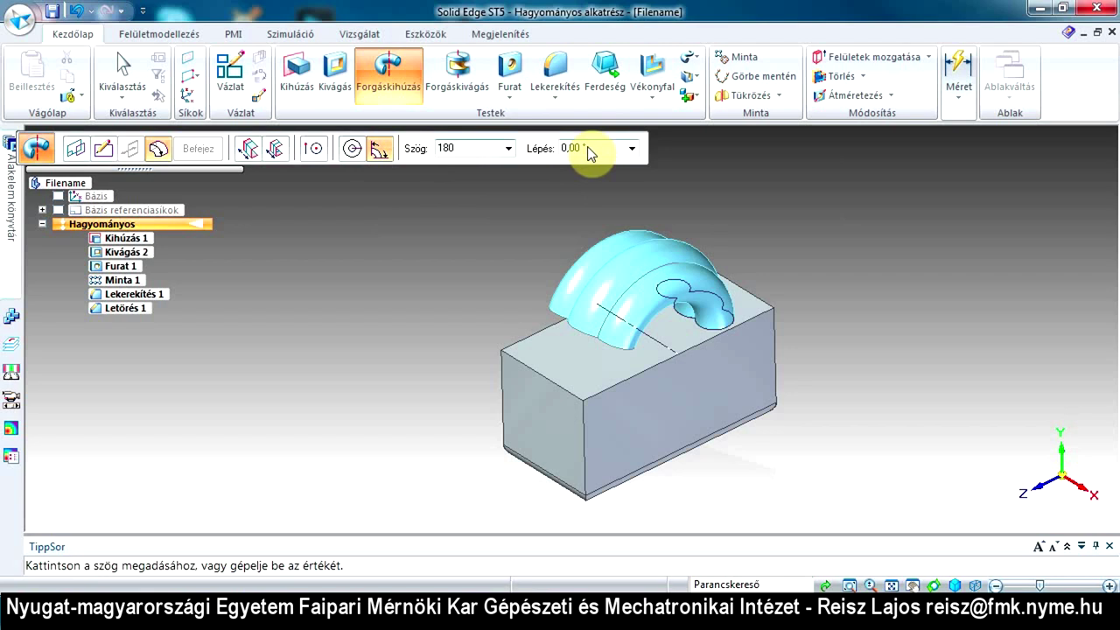
type("80")
key("Tab")
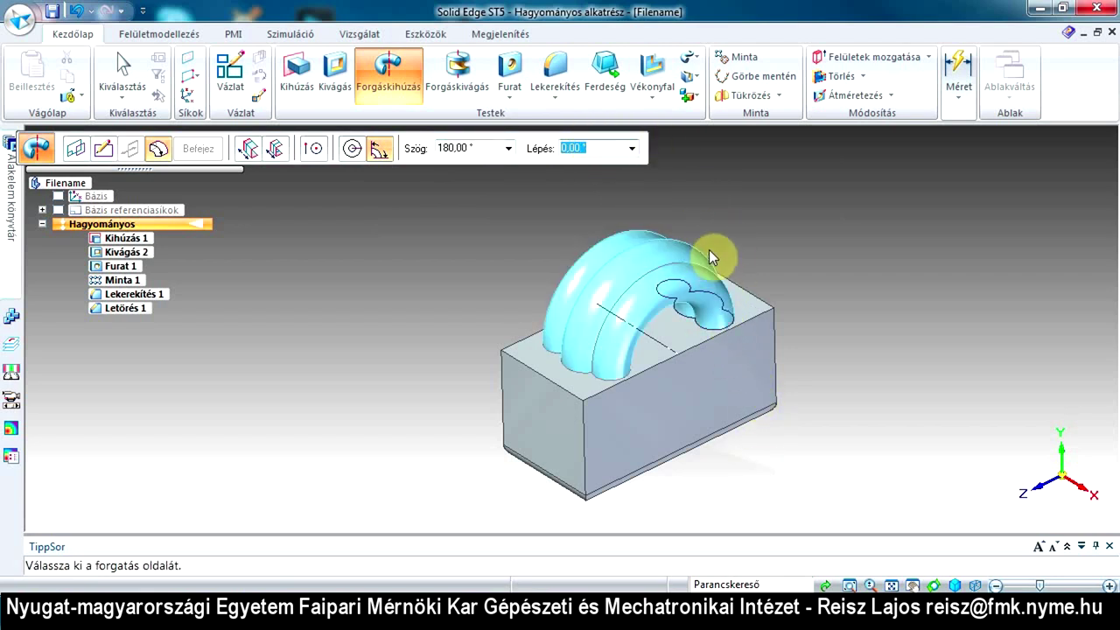
left_click(498, 240)
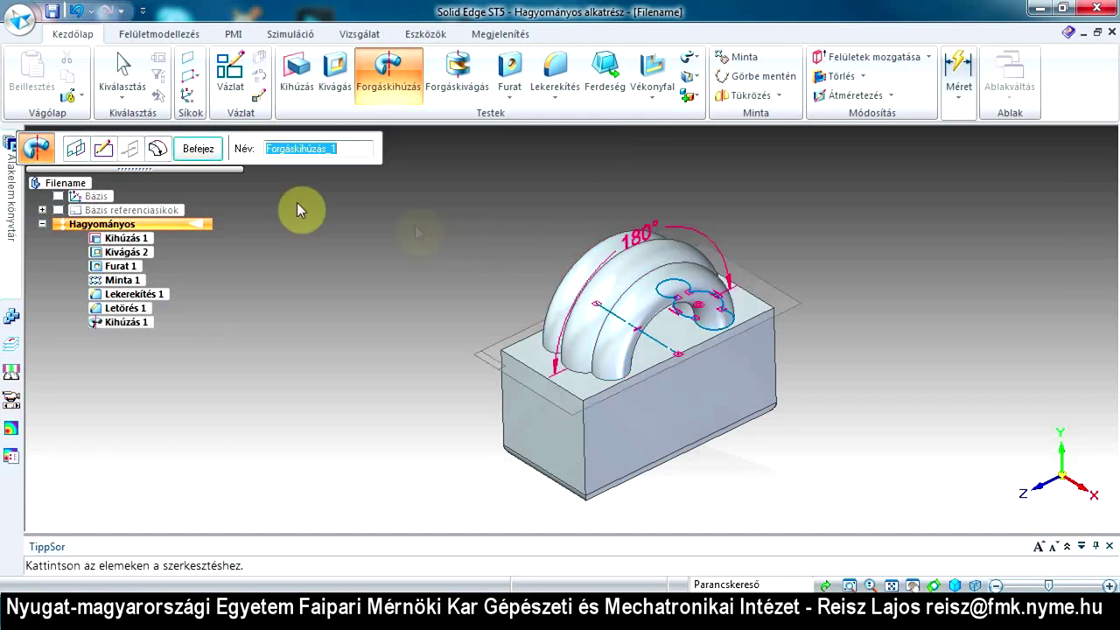
left_click(197, 148)
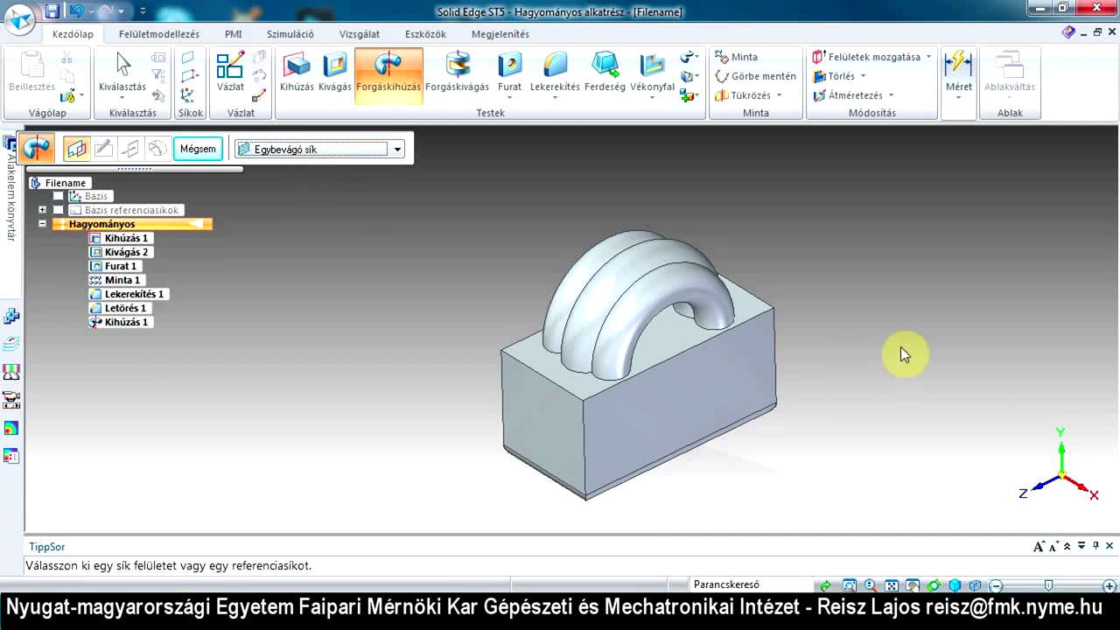
middle_click_drag(736, 450, 558, 260)
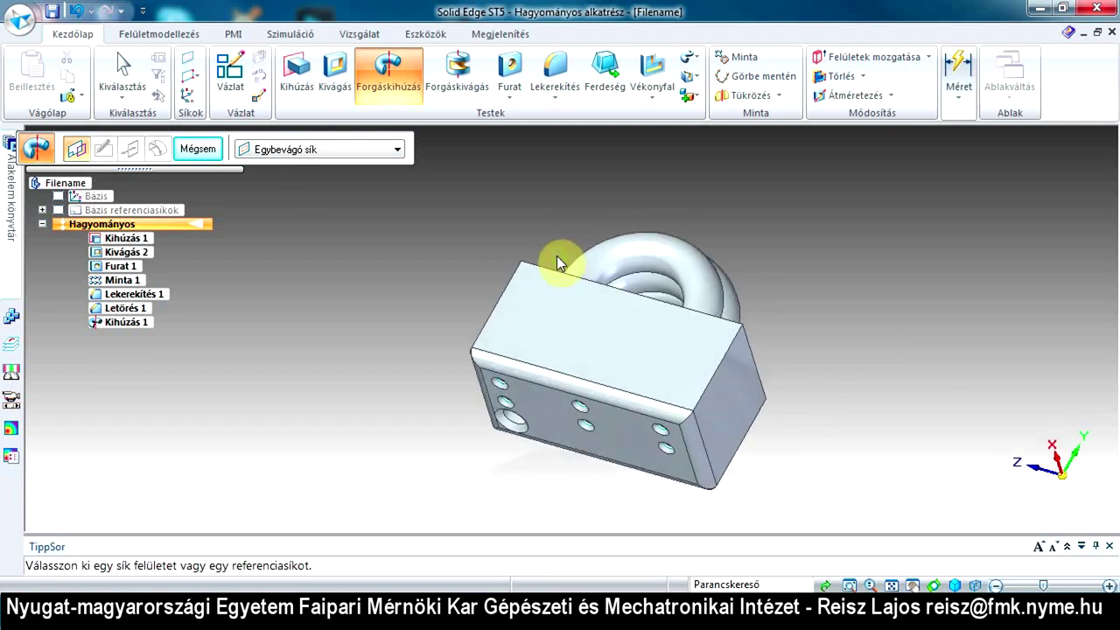